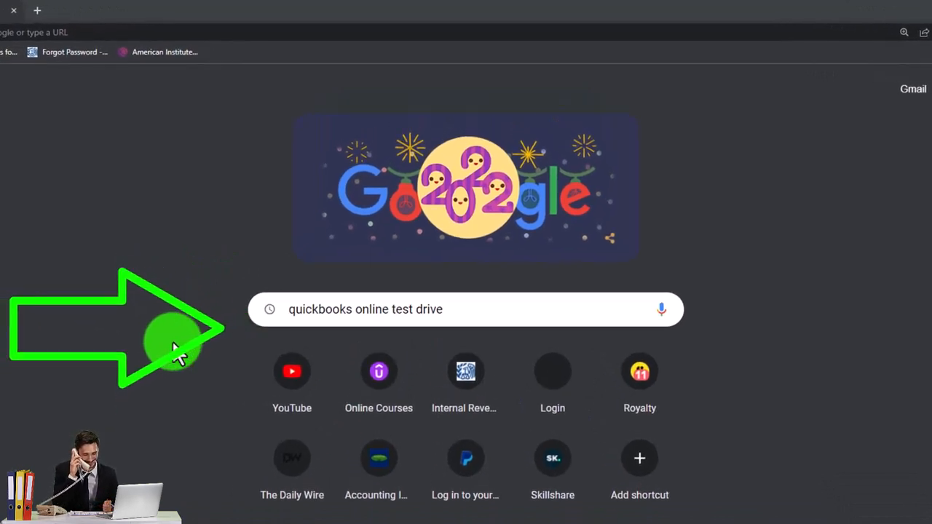
Step: Run the Google search for 'quickbooks online test drive'
click(473, 311)
key(Return)
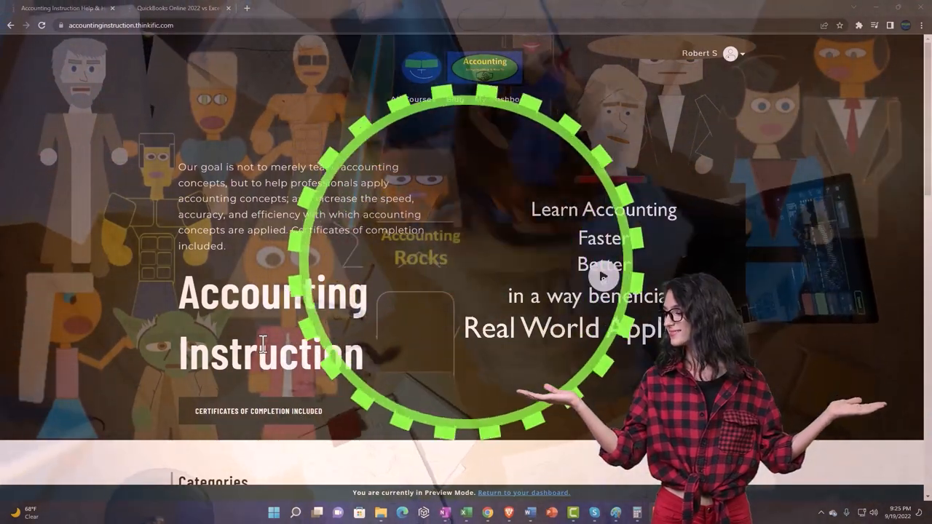
scroll(146, 396, down, 5)
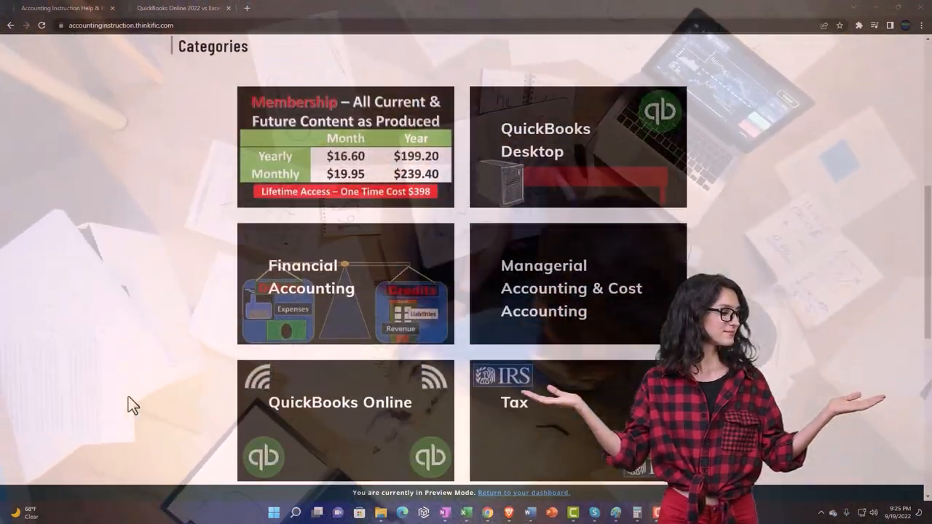
scroll(128, 396, down, 5)
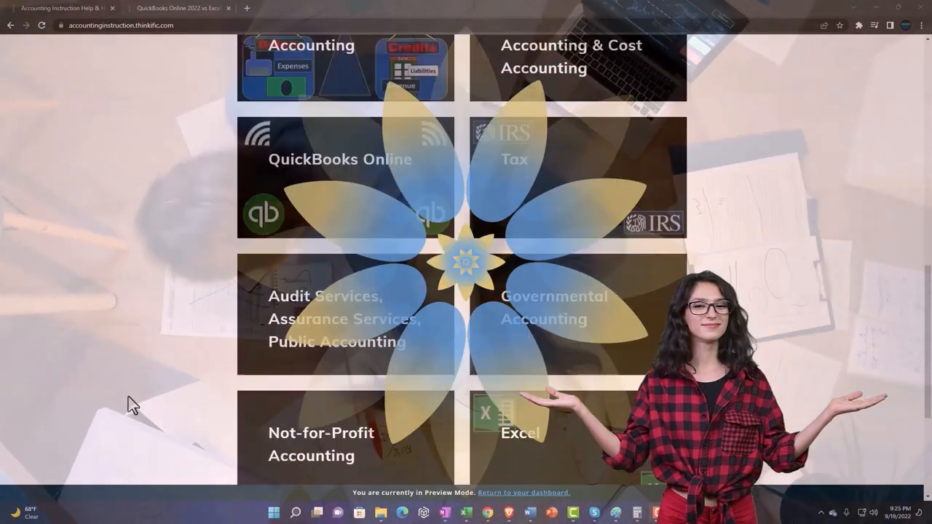
scroll(128, 396, down, 2)
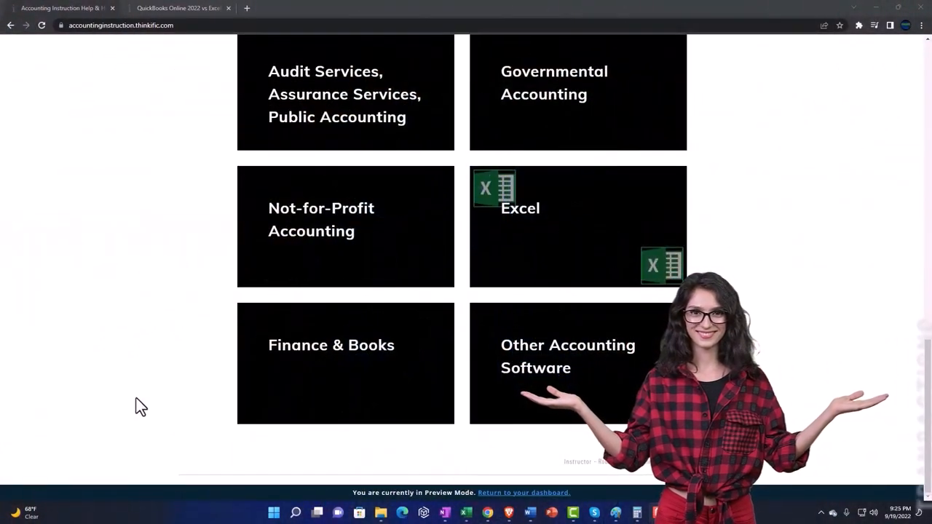
Step: Switch to the QuickBooks Online 2022 course and expand the OneNote - Getting Started 2022 lessons
click(166, 7)
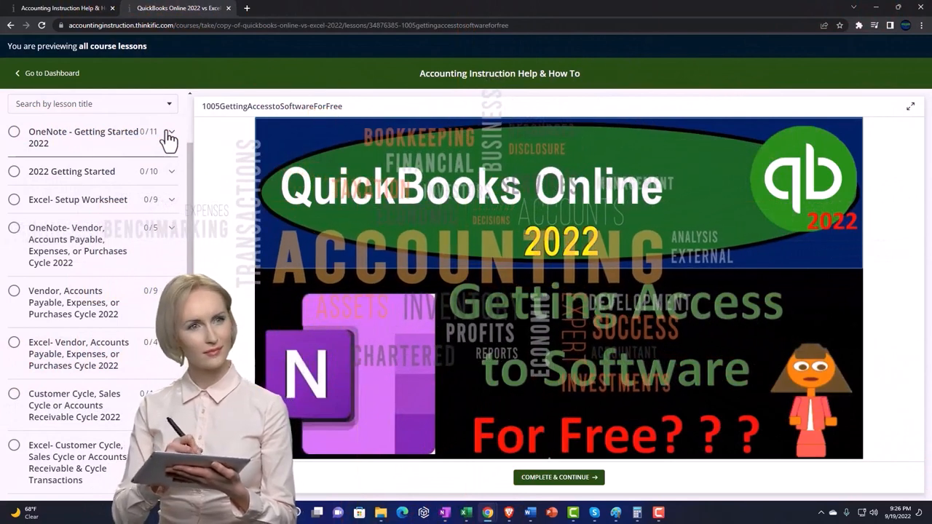
click(169, 137)
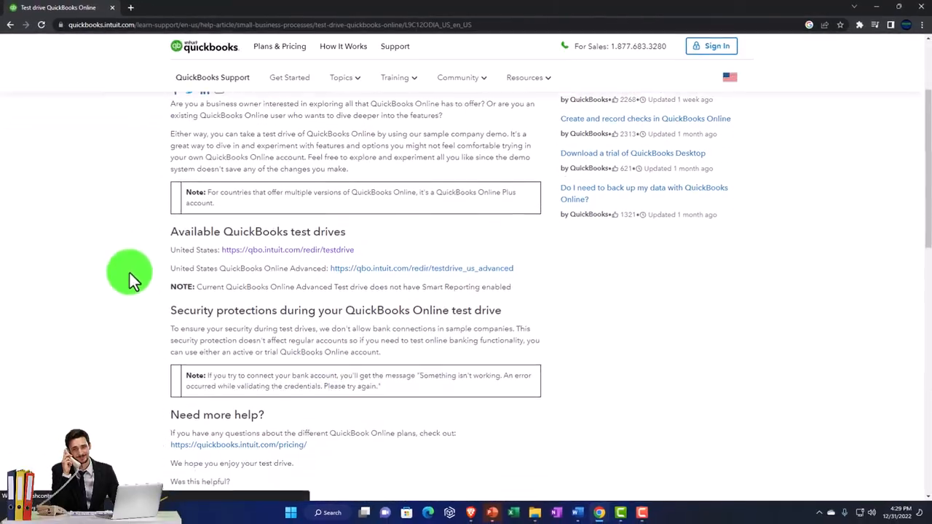
Step: Launch the United States test drive company at 125% zoom and glance at the gear settings menu
click(277, 245)
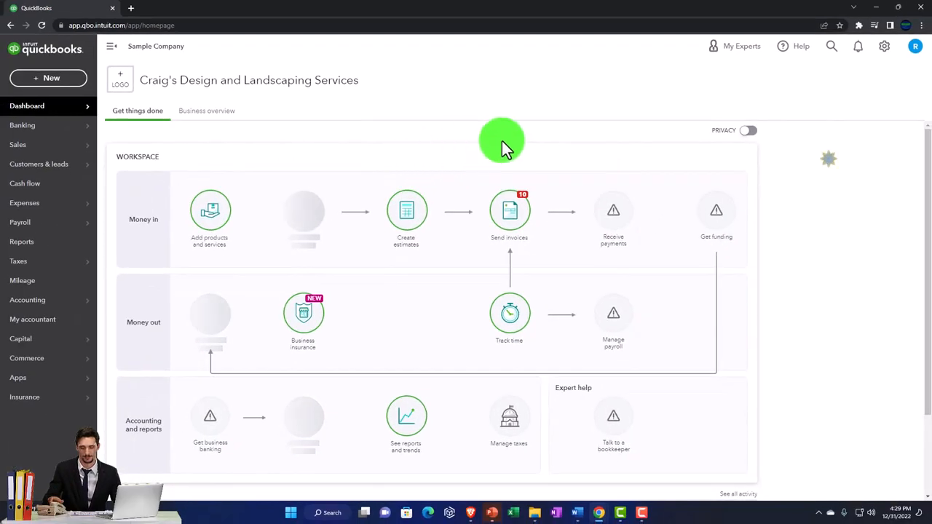
key(ctrl+plus)
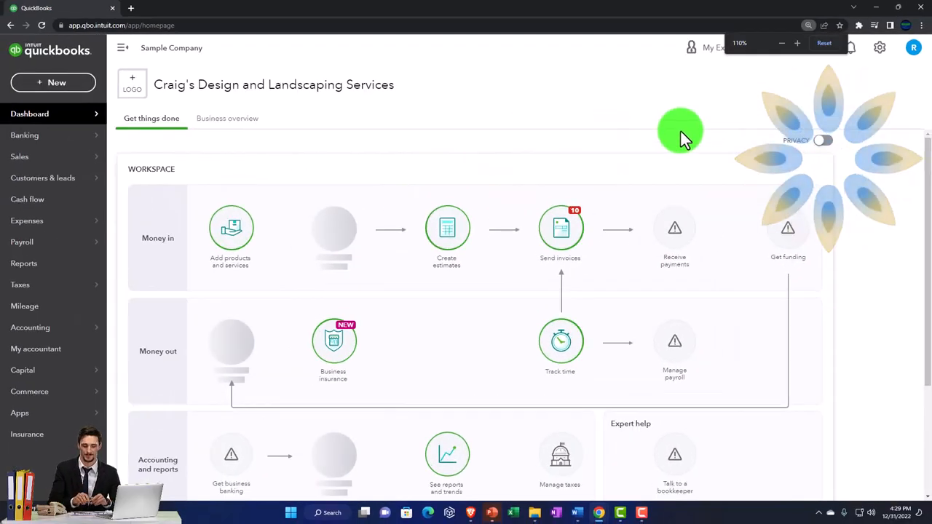
key(ctrl+plus)
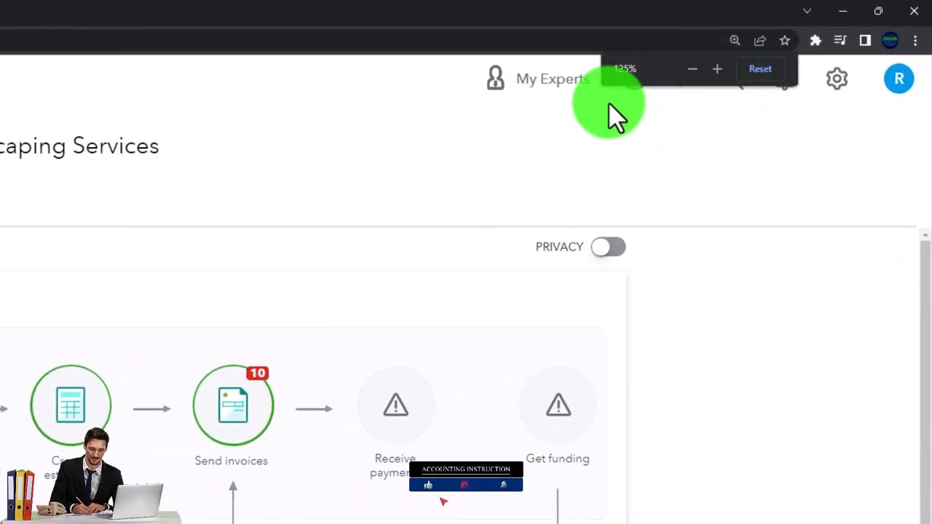
click(836, 87)
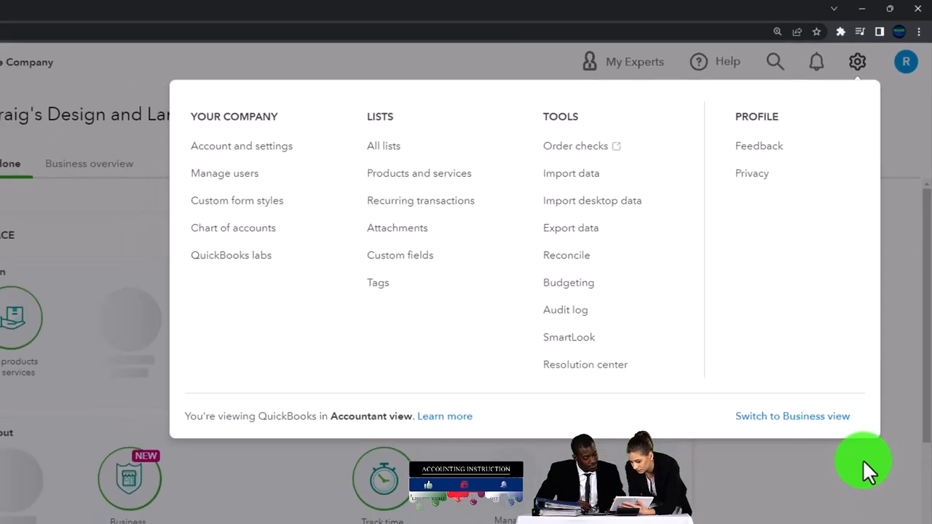
click(866, 459)
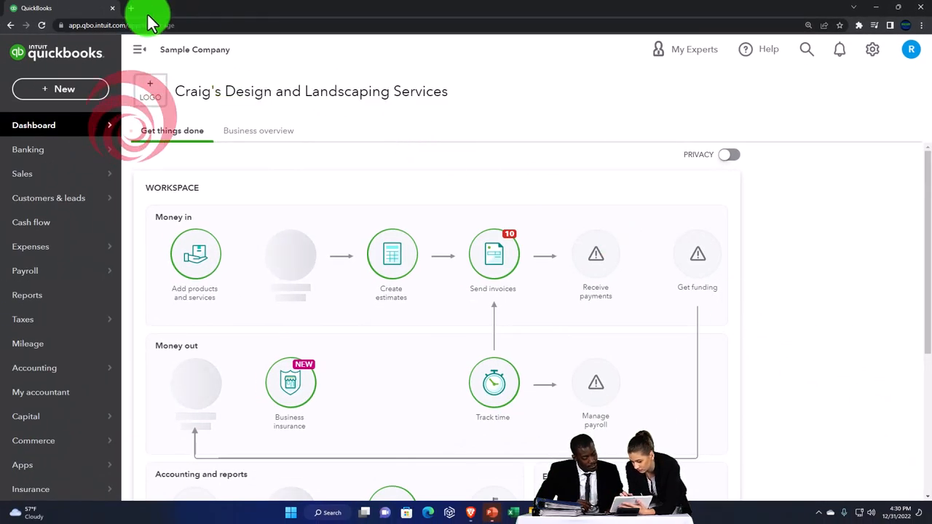
Step: Duplicate the QuickBooks tab and open the Balance Sheet report in the second tab
right_click(88, 8)
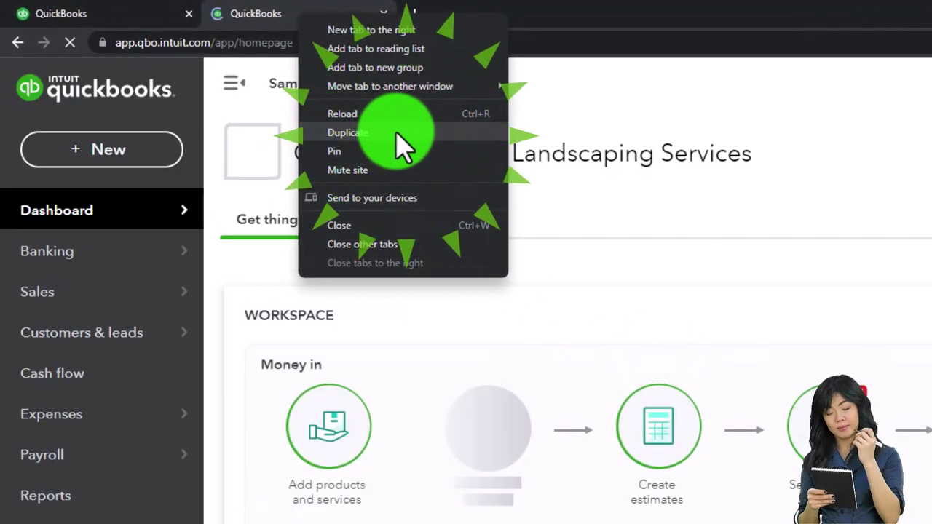
click(402, 142)
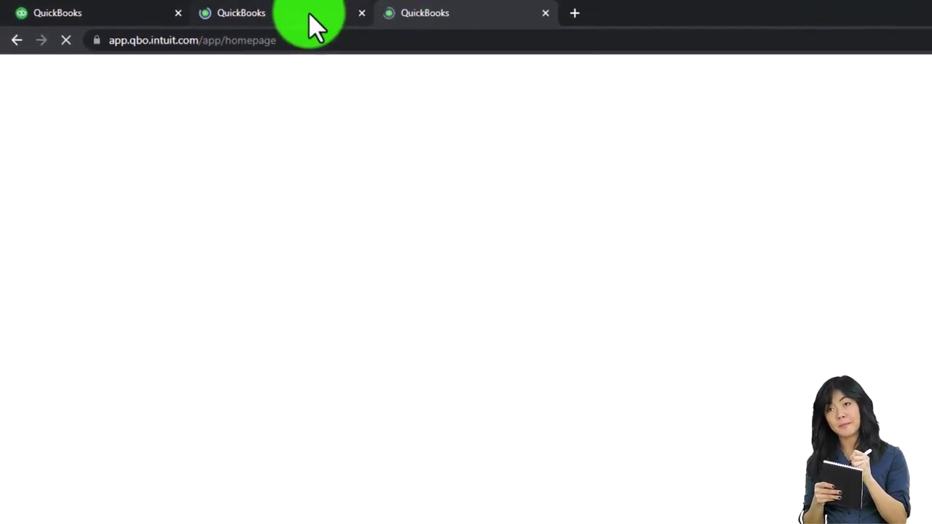
click(313, 15)
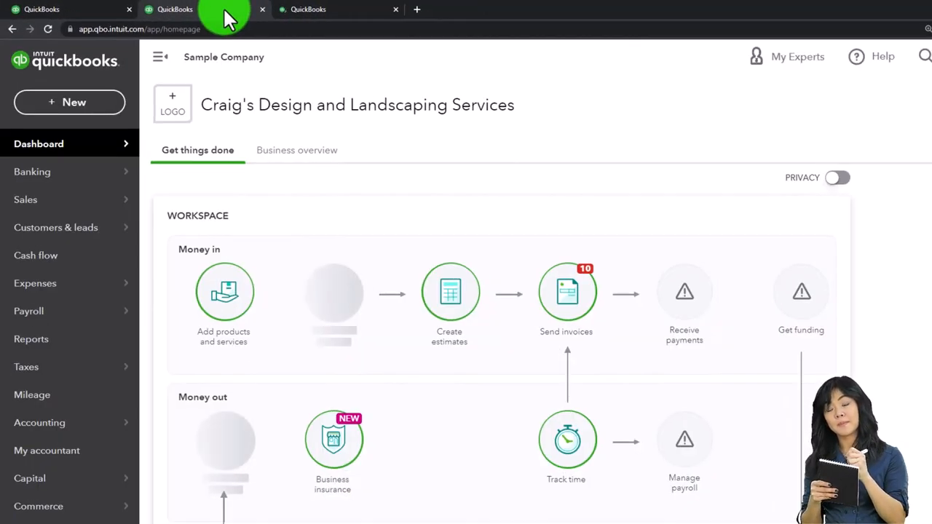
click(179, 155)
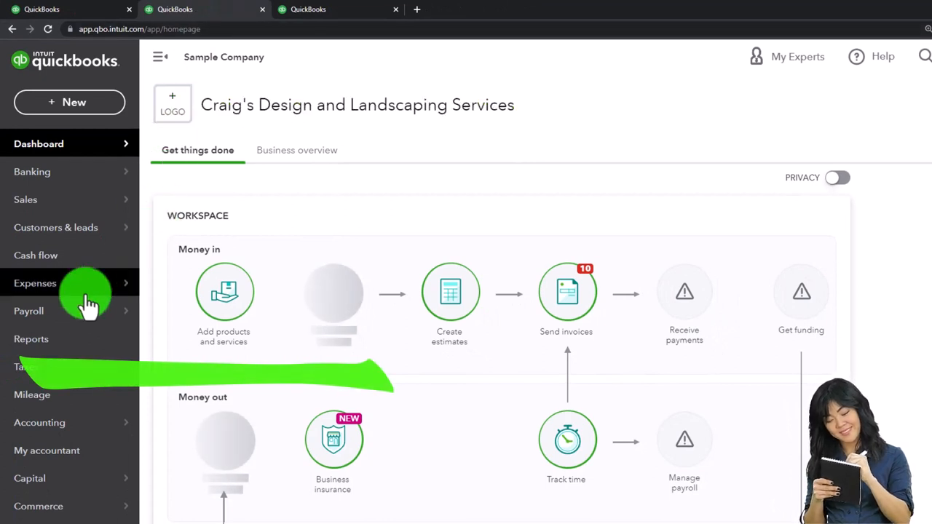
click(31, 339)
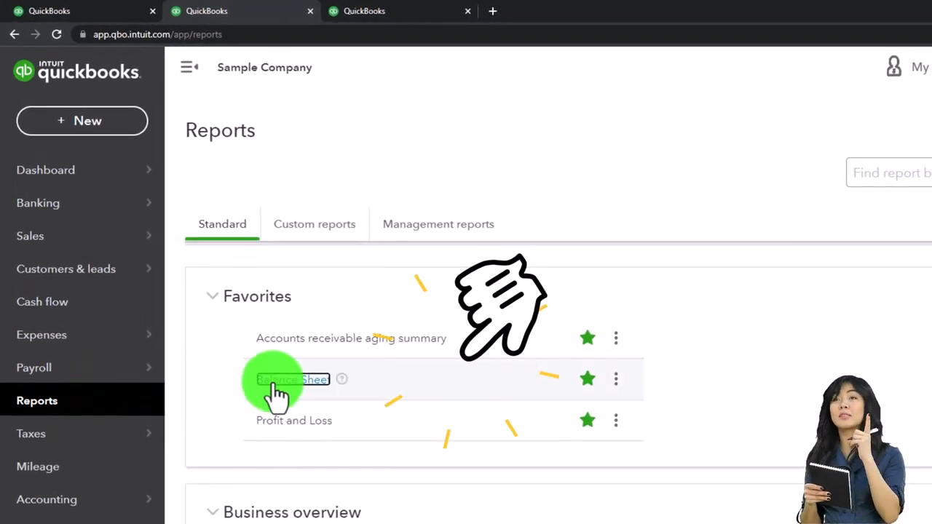
click(279, 380)
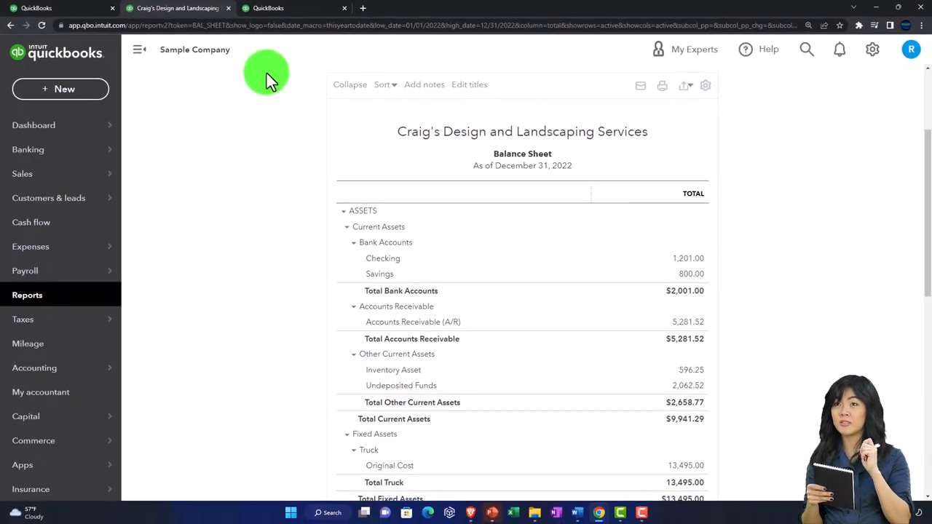
Step: Open the Profit and Loss report in the third QuickBooks tab
click(289, 8)
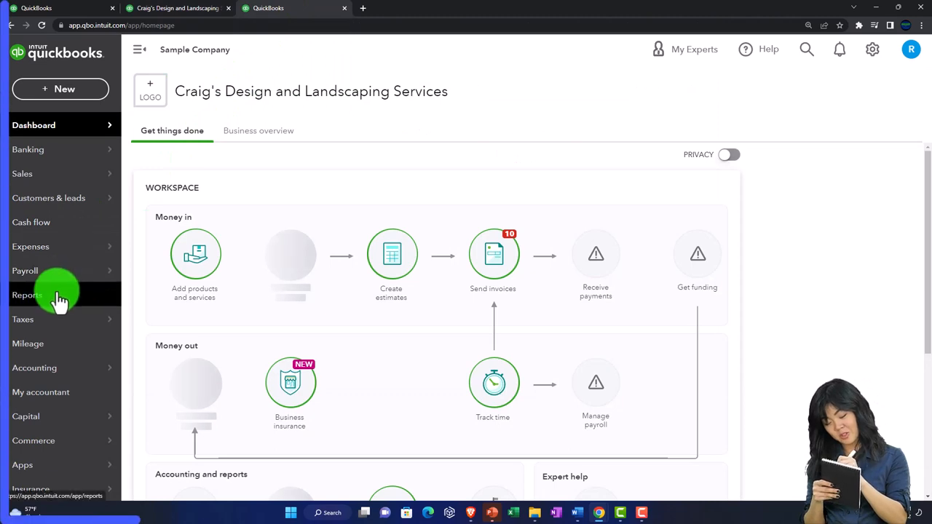
click(27, 295)
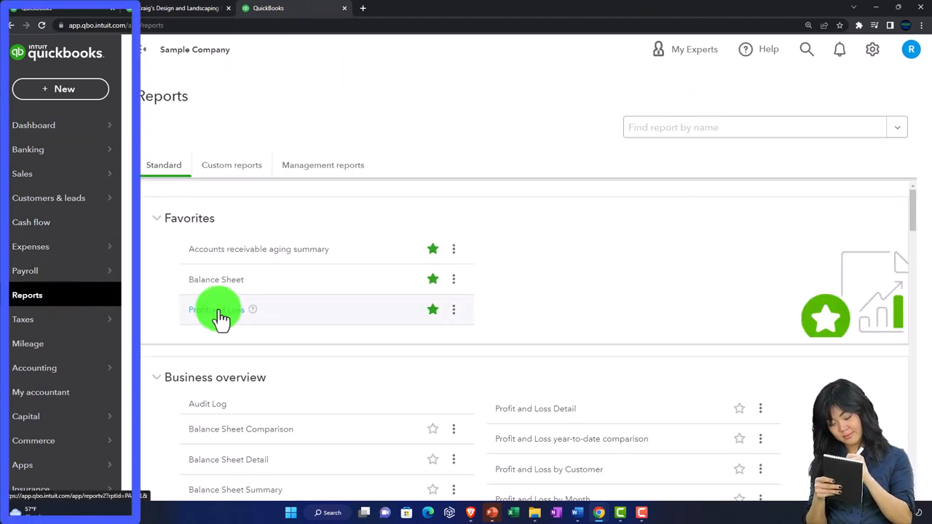
click(221, 309)
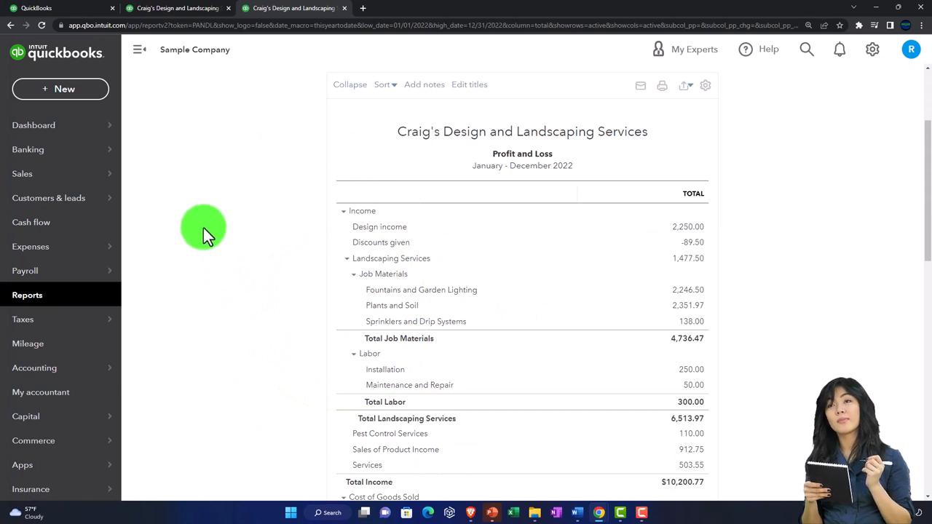
Step: Run the Profit and Loss report for January–December 2022 with the sidebar hidden
click(142, 54)
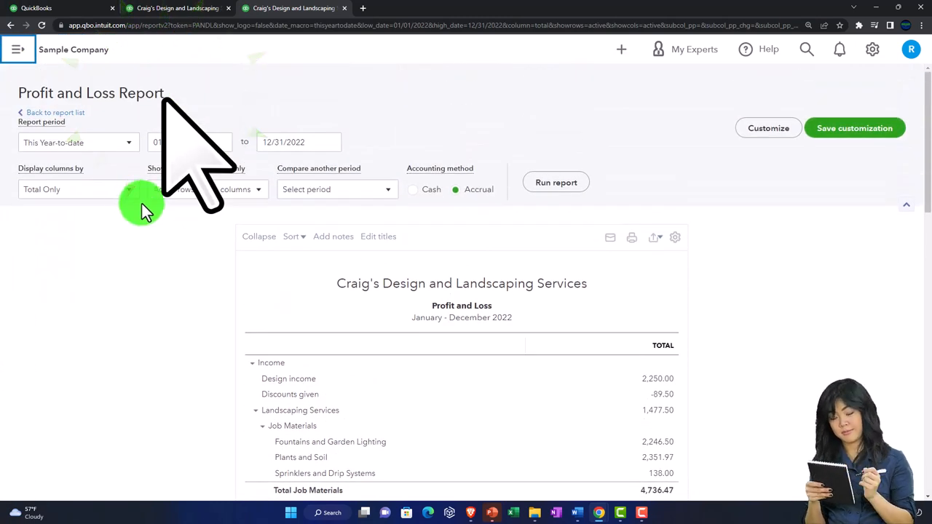
click(187, 142)
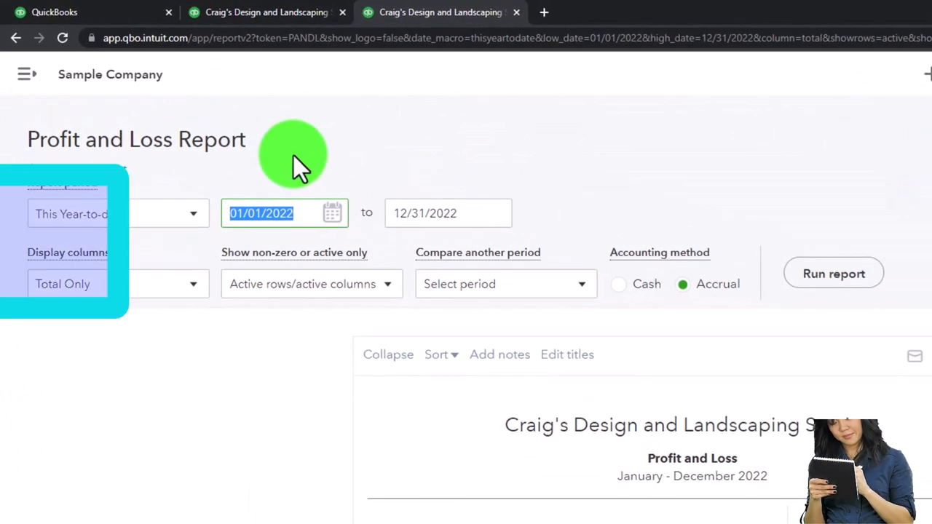
text(0)
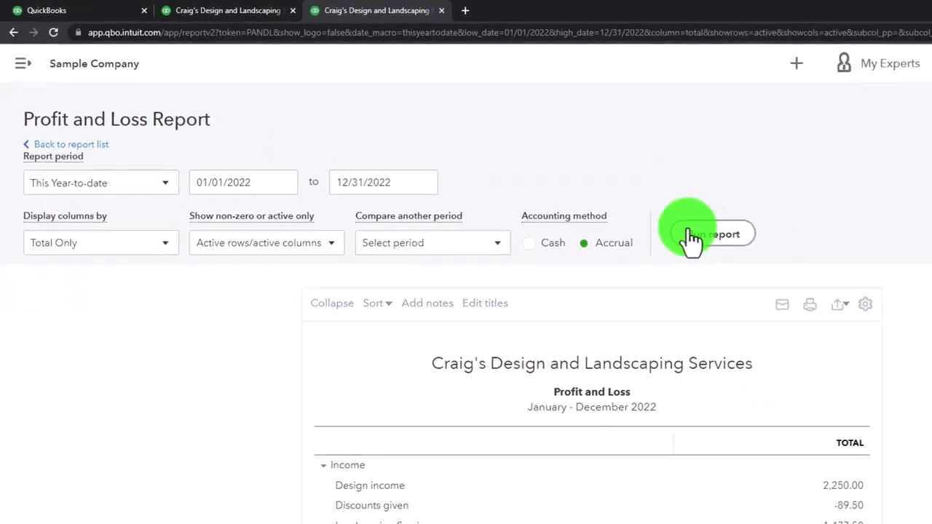
click(833, 273)
Step: Run the Balance Sheet through 12/31/2022 with the sidebar hidden and the page enlarged
click(193, 8)
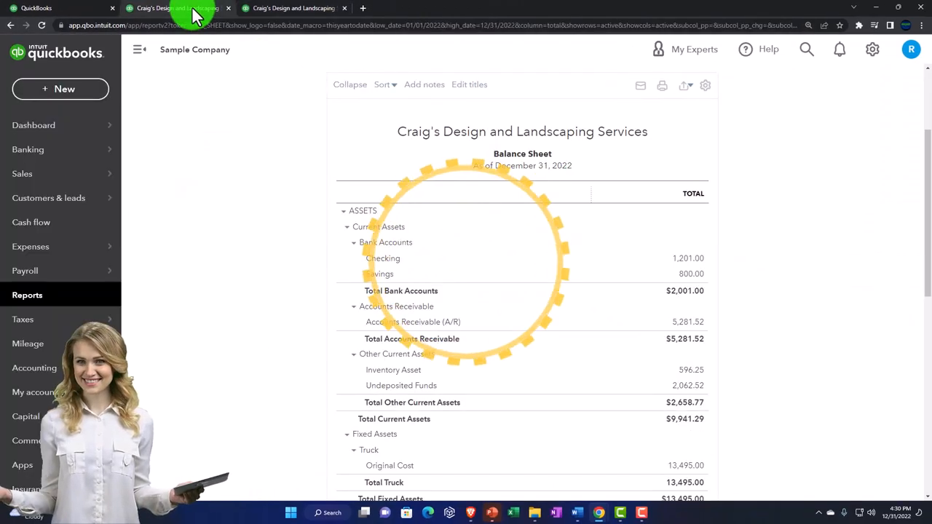
click(146, 53)
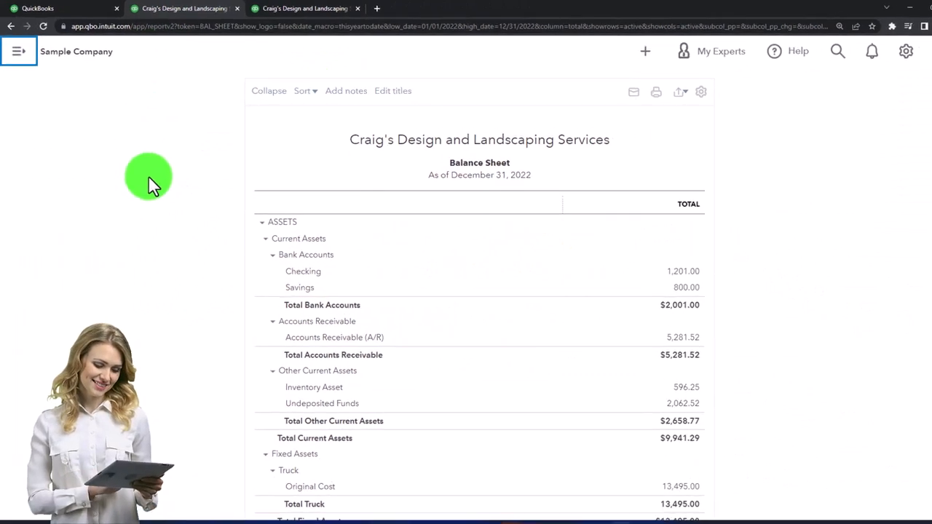
click(288, 211)
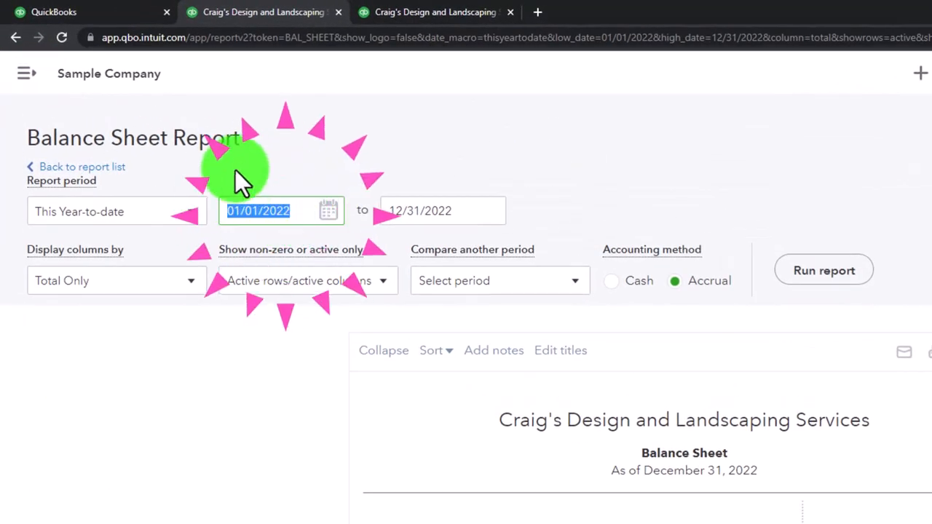
text(010122)
key(Tab)
text(1)
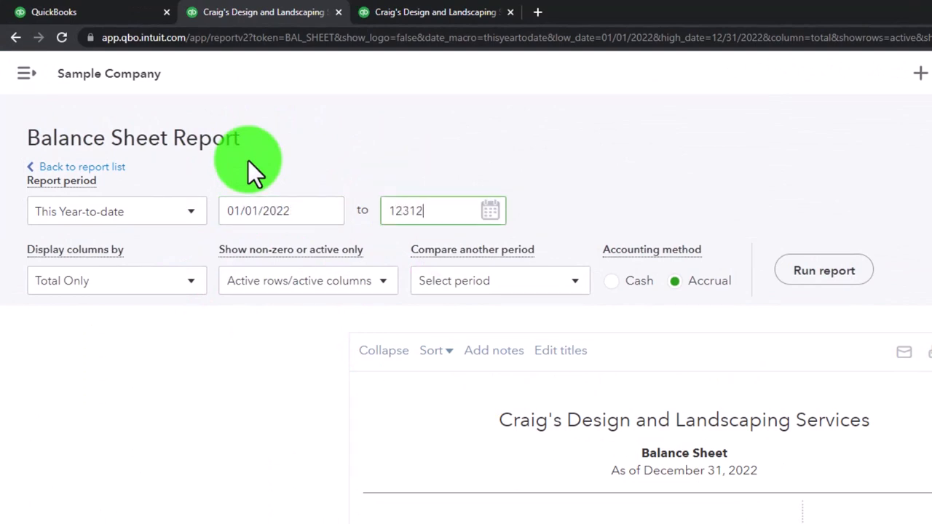
text(2022)
key(Tab)
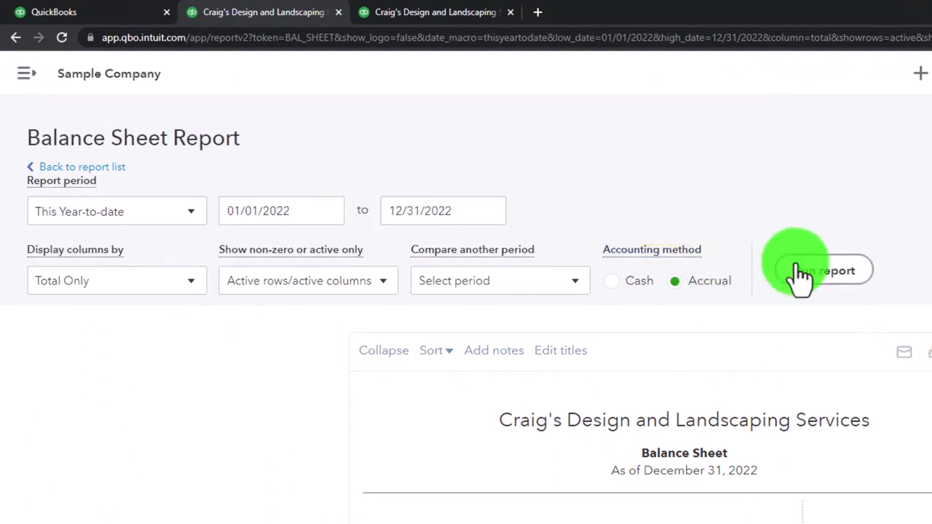
click(801, 277)
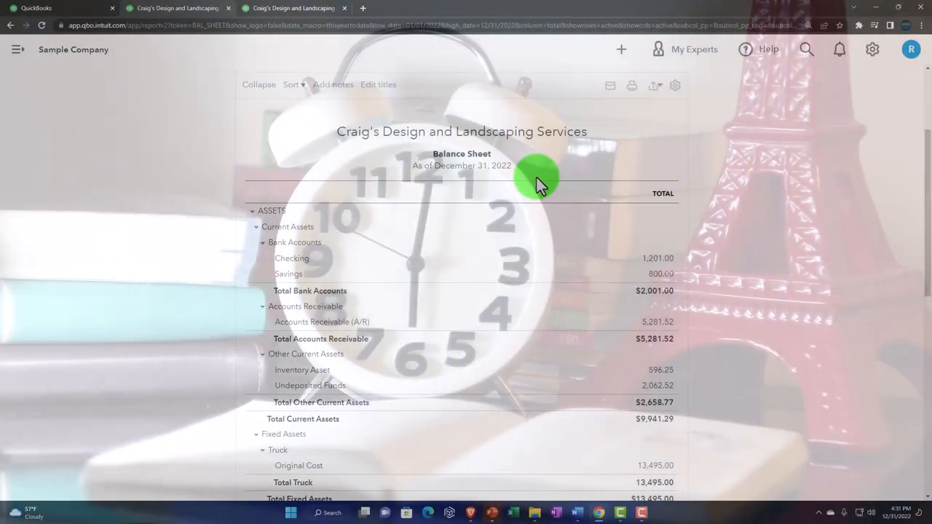
key(ctrl+plus)
key(ctrl+plus)
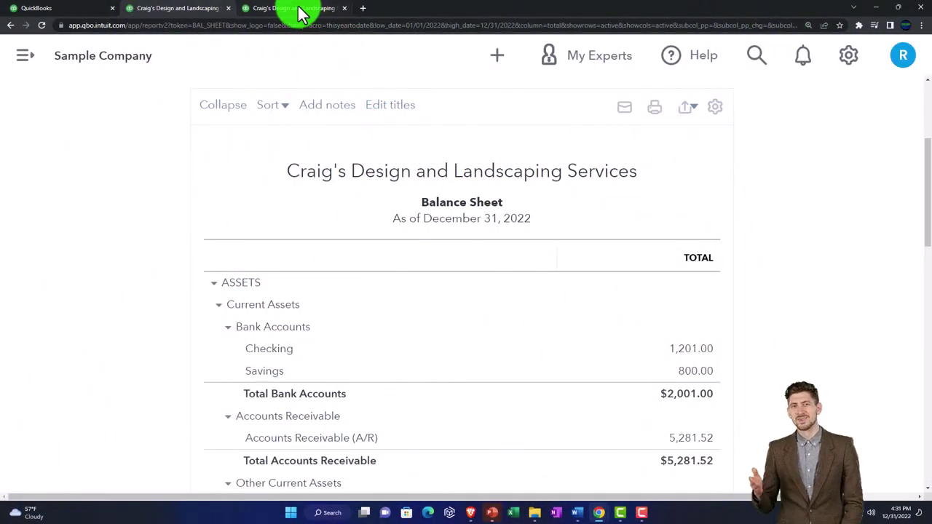
Step: Switch to the Profit and Loss report tab to review it
click(300, 10)
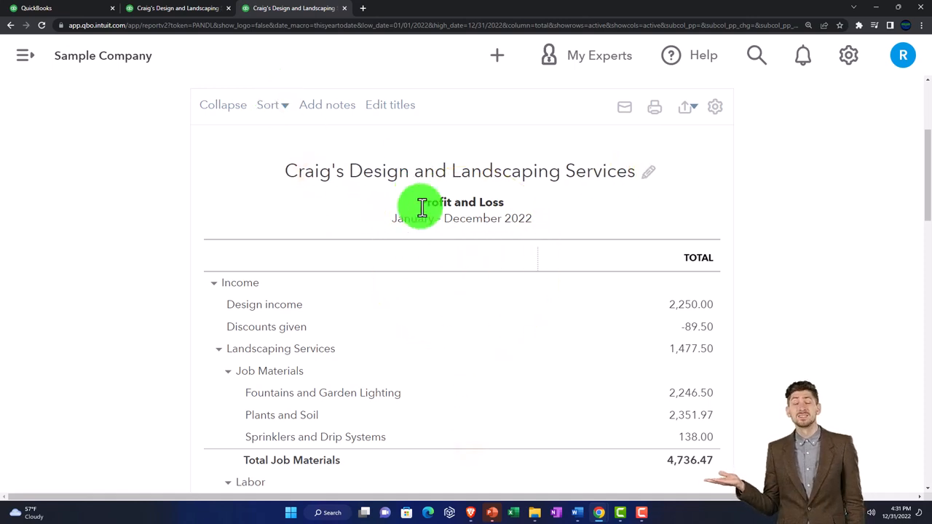
scroll(422, 208, up, 3)
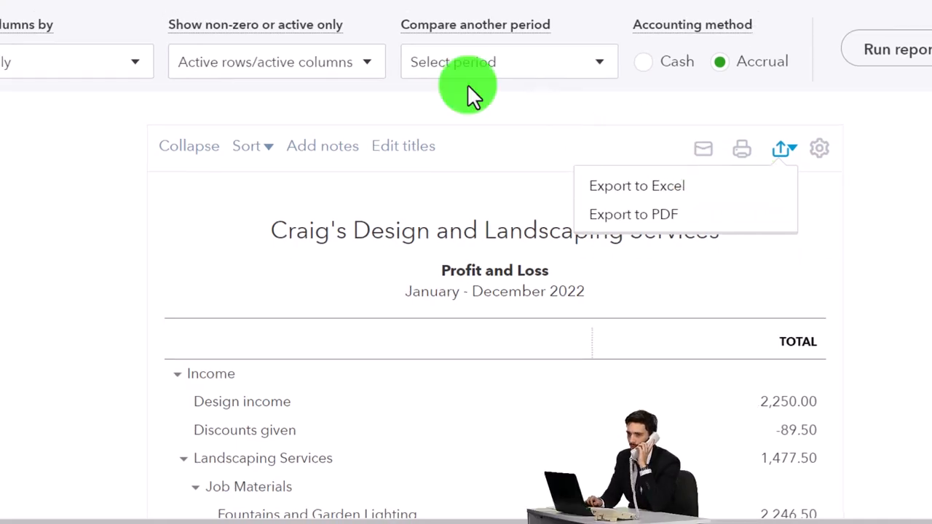
Step: From the dashboard, view the Management reports list and the empty Custom reports list, zoomed out
click(58, 9)
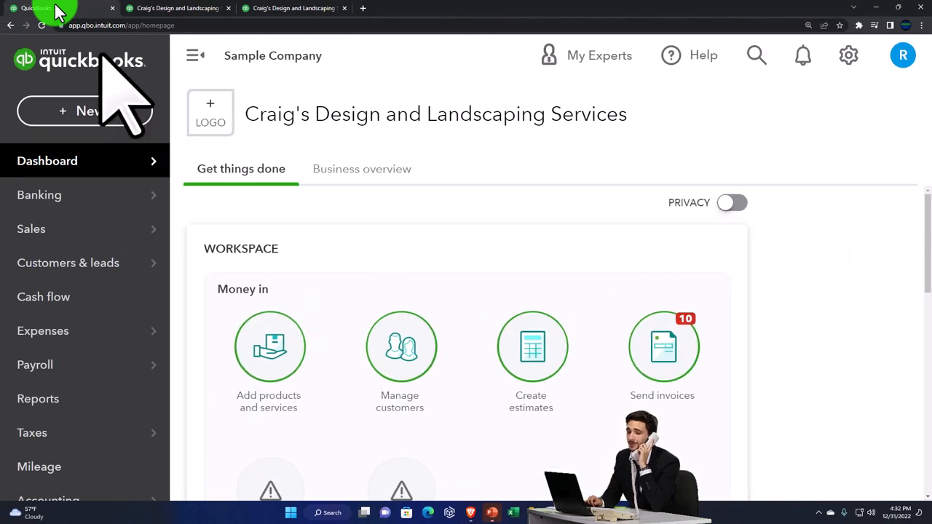
click(62, 397)
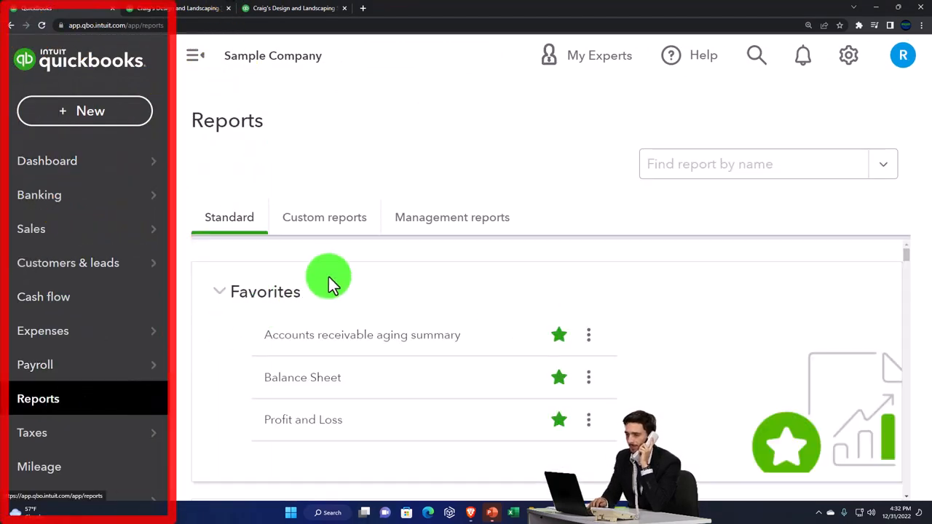
click(428, 222)
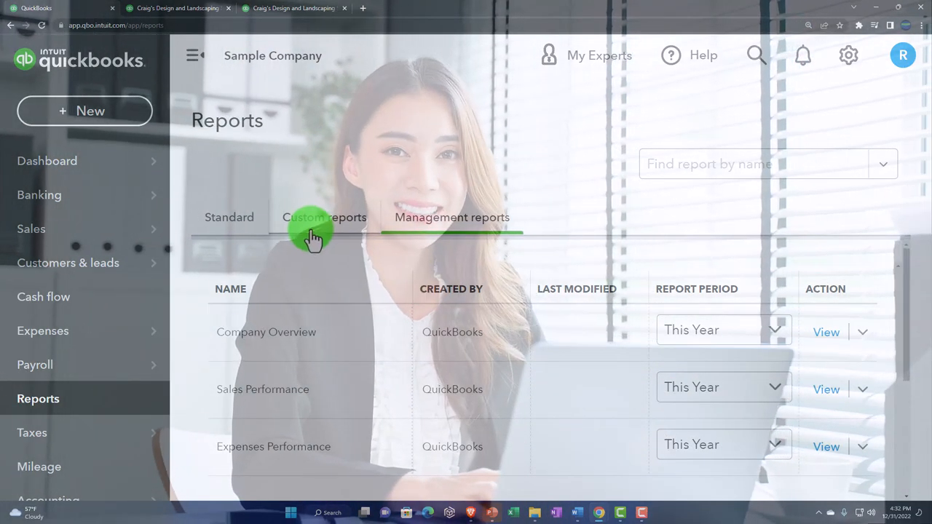
click(312, 226)
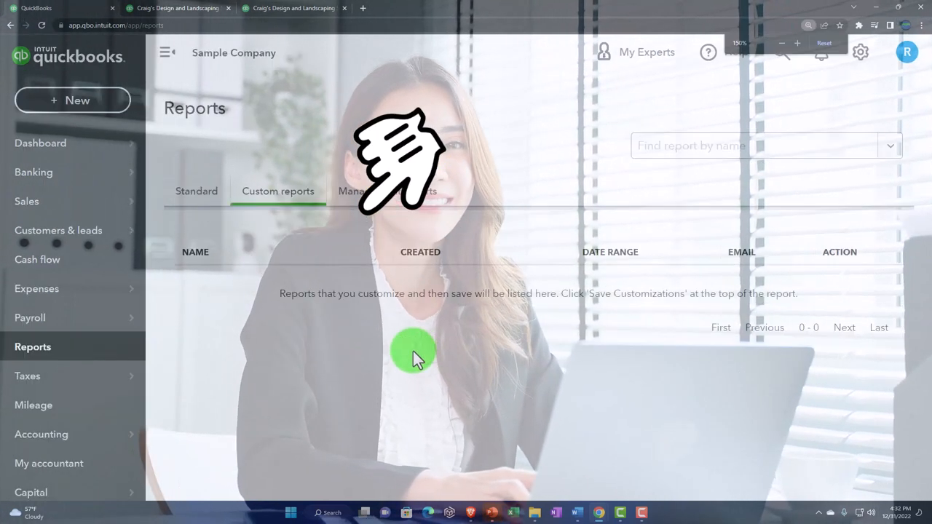
key(ctrl+minus)
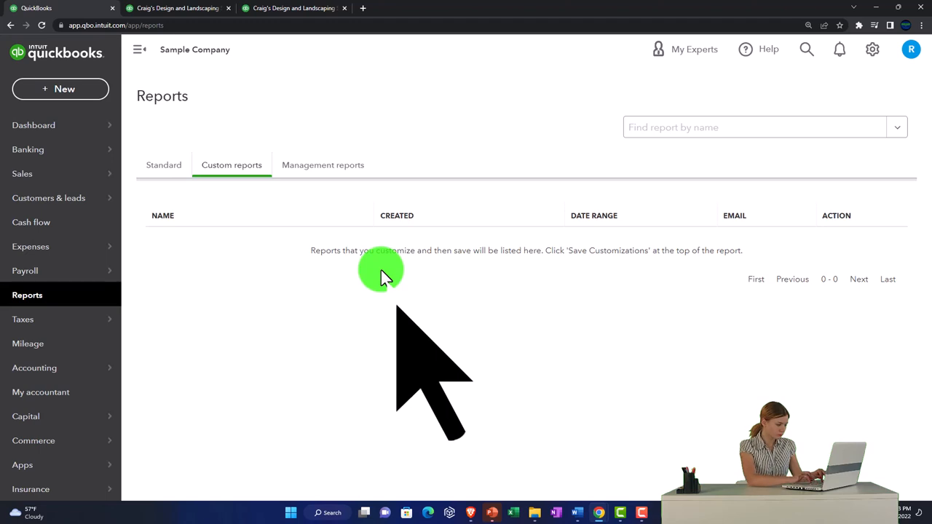
Step: Customize the Profit and Loss: negatives as (100) in red, retitled Summary Income Statement, date/time prepared hidden, and rerun it
click(288, 8)
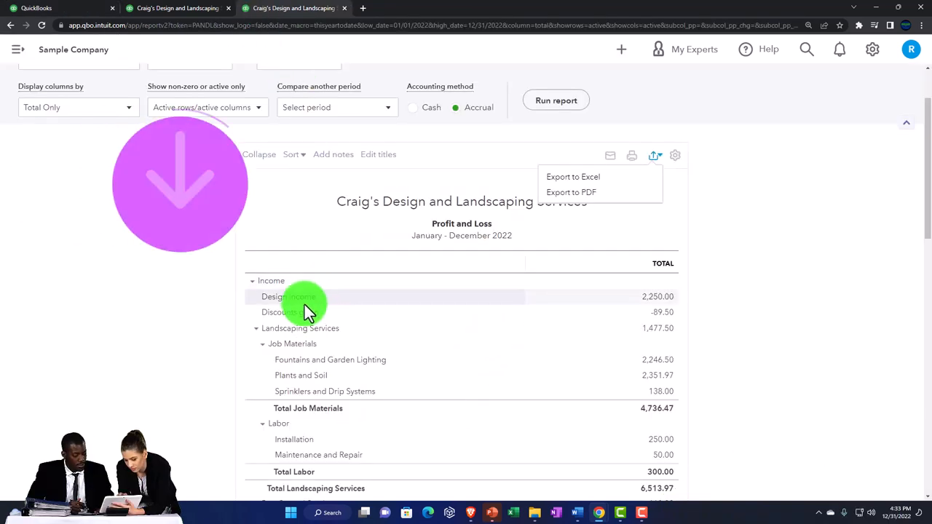
scroll(305, 305, up, 1)
scroll(304, 304, up, 1)
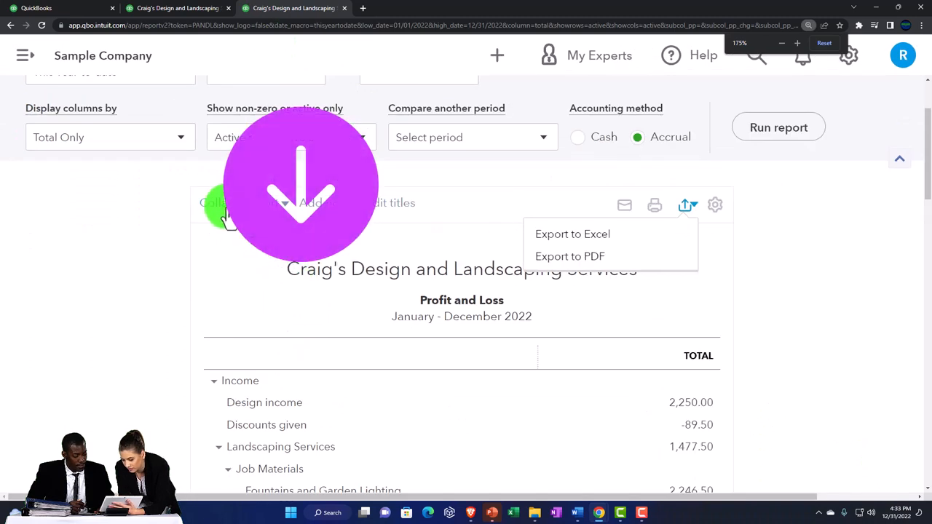
scroll(228, 215, down, 2)
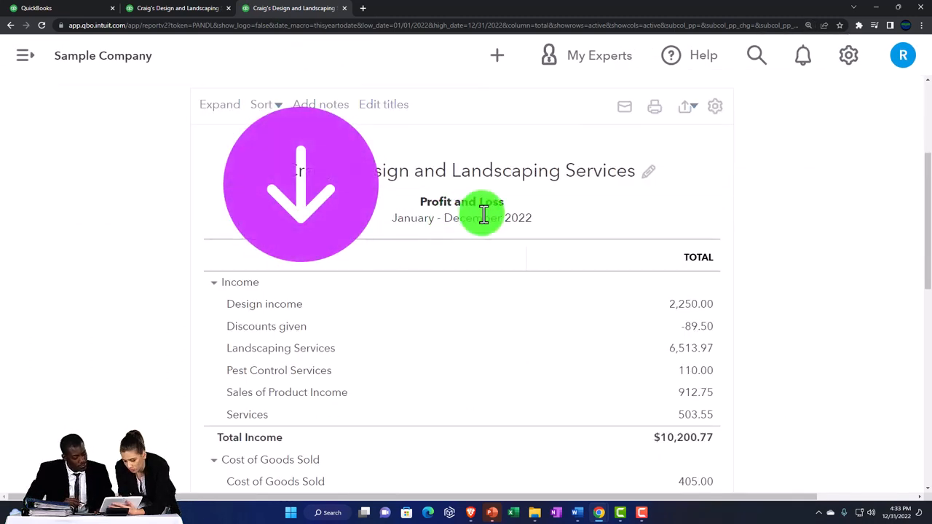
scroll(485, 213, up, 3)
scroll(485, 213, up, 2)
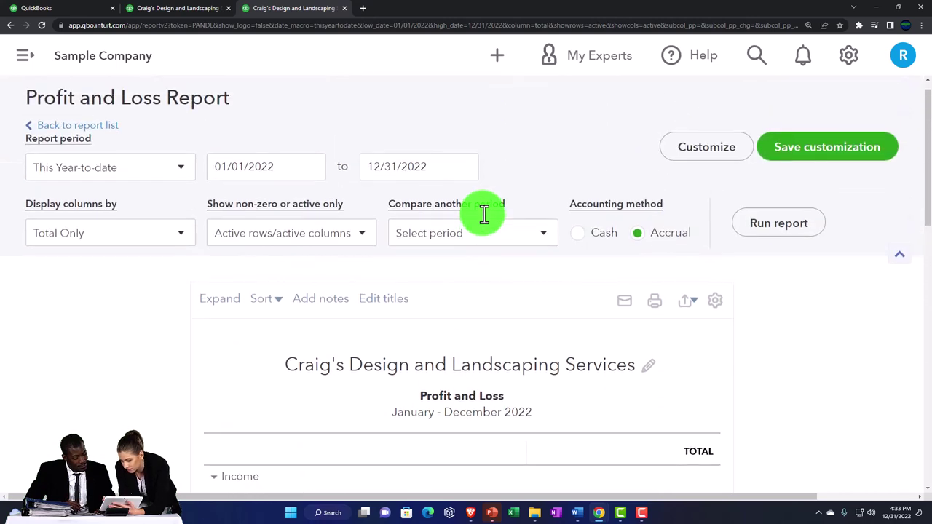
click(690, 148)
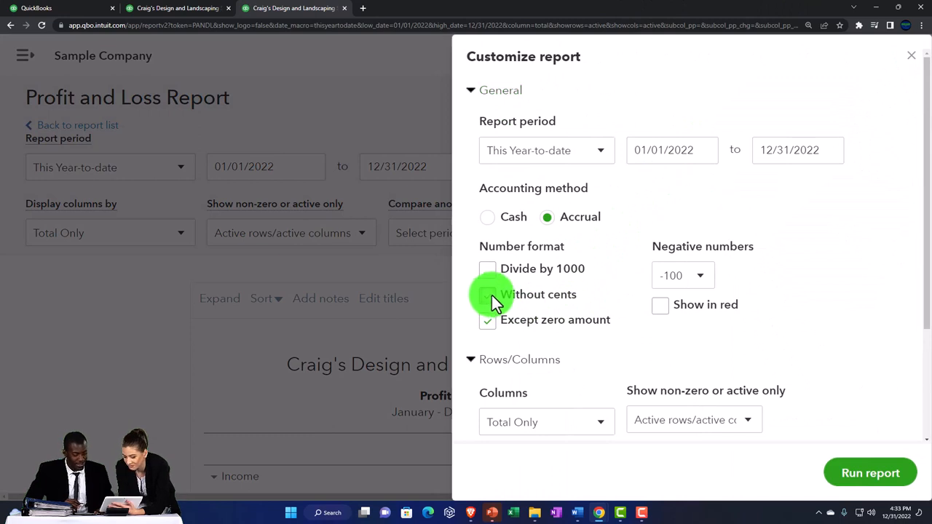
click(710, 276)
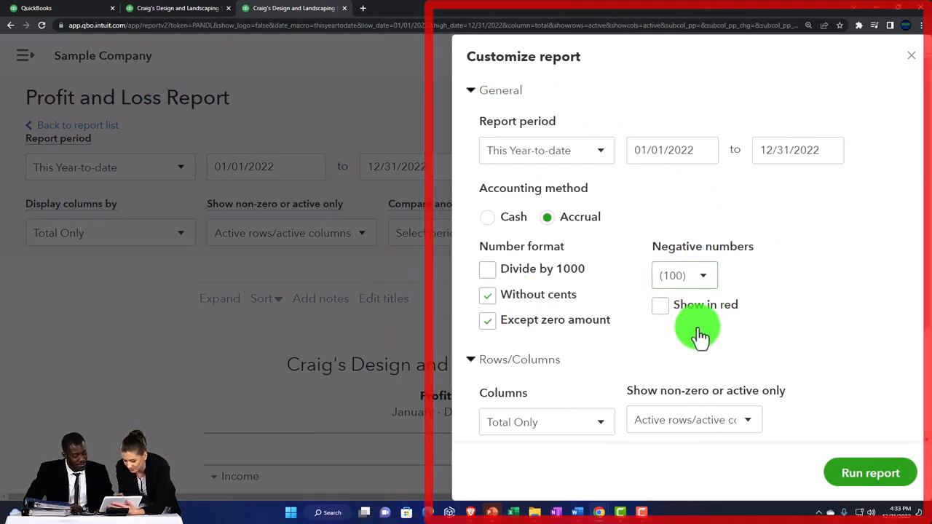
click(667, 308)
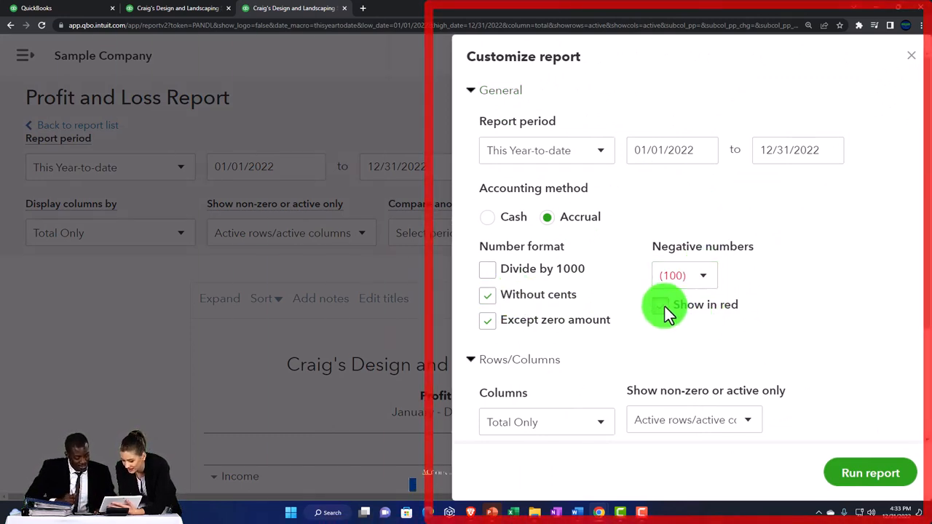
scroll(665, 306, down, 3)
click(494, 373)
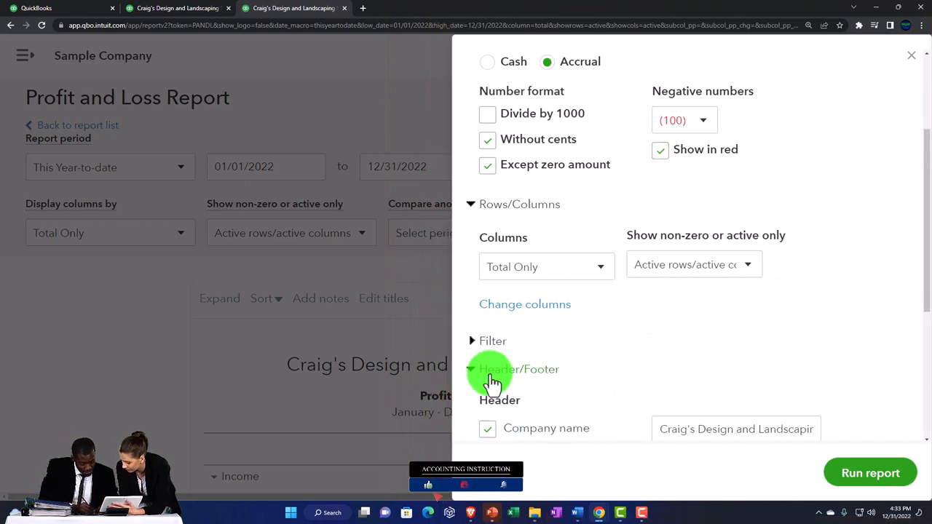
scroll(724, 409, down, 2)
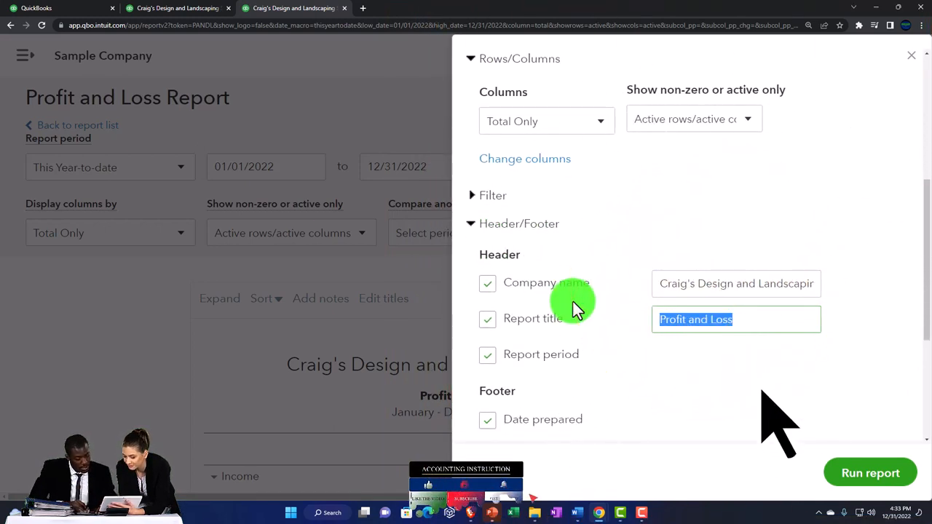
key(BackSpace)
key(BackSpace)
key(BackSpace)
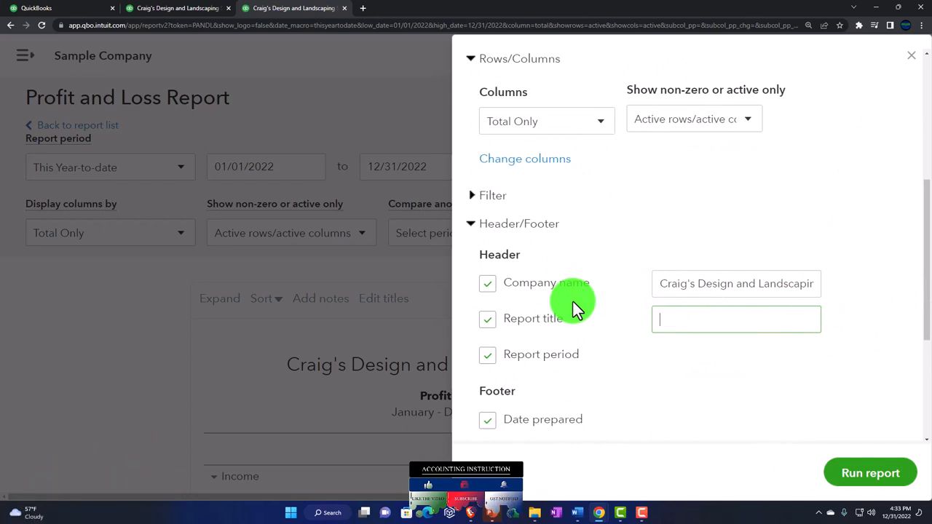
text(Summary)
text( Income )
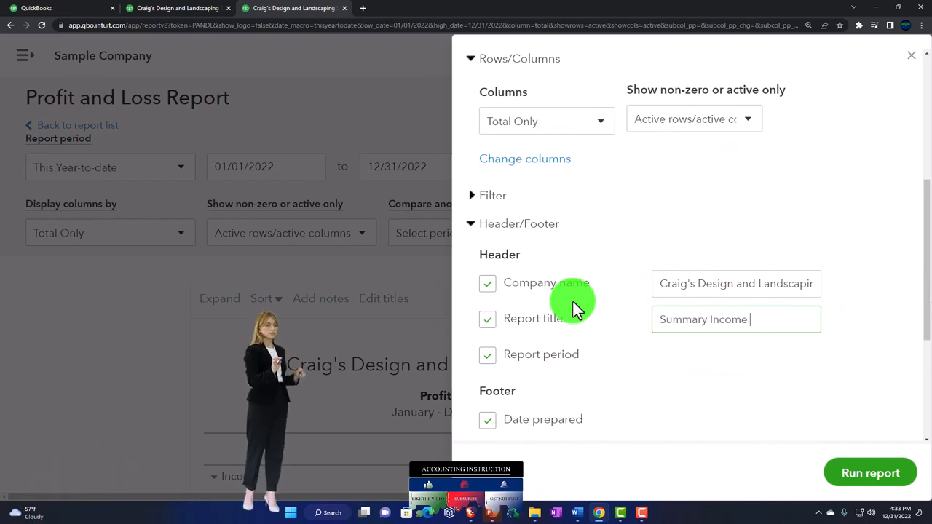
text(St)
text(at)
text(ement)
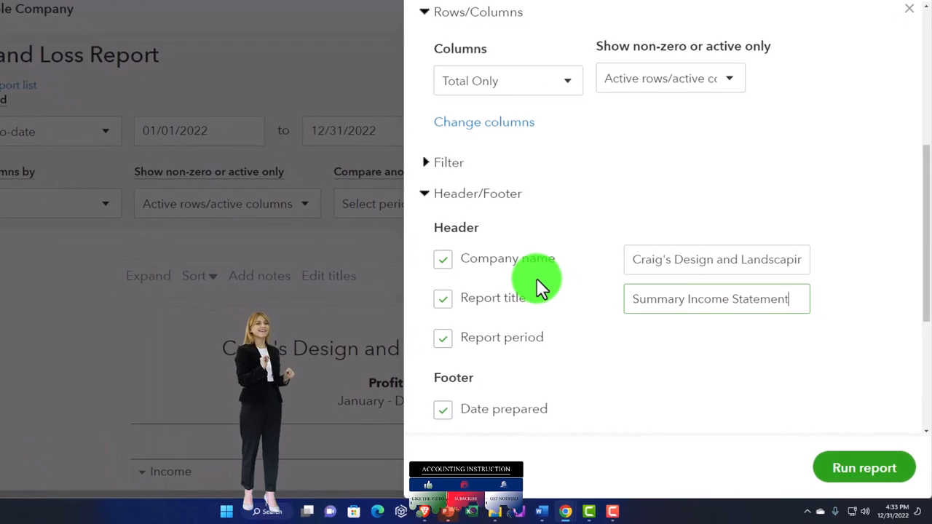
scroll(597, 333, down, 2)
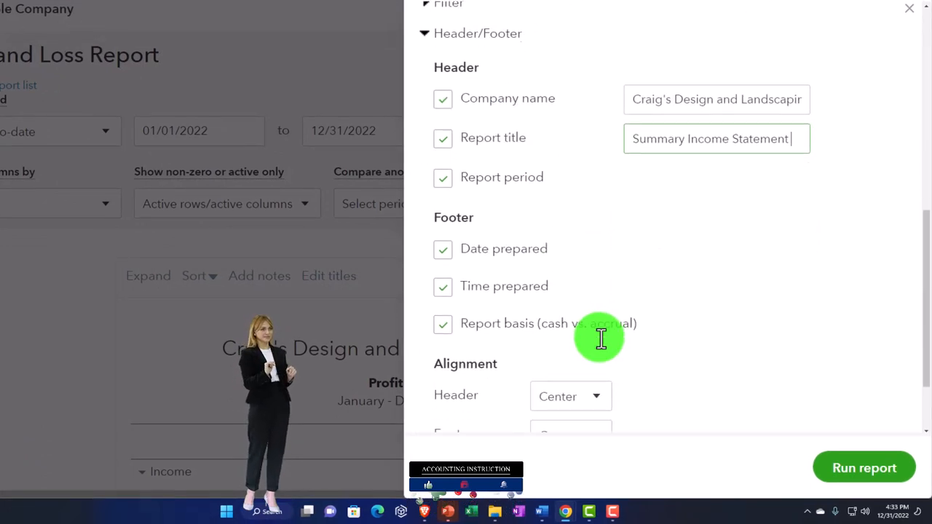
scroll(616, 322, down, 1)
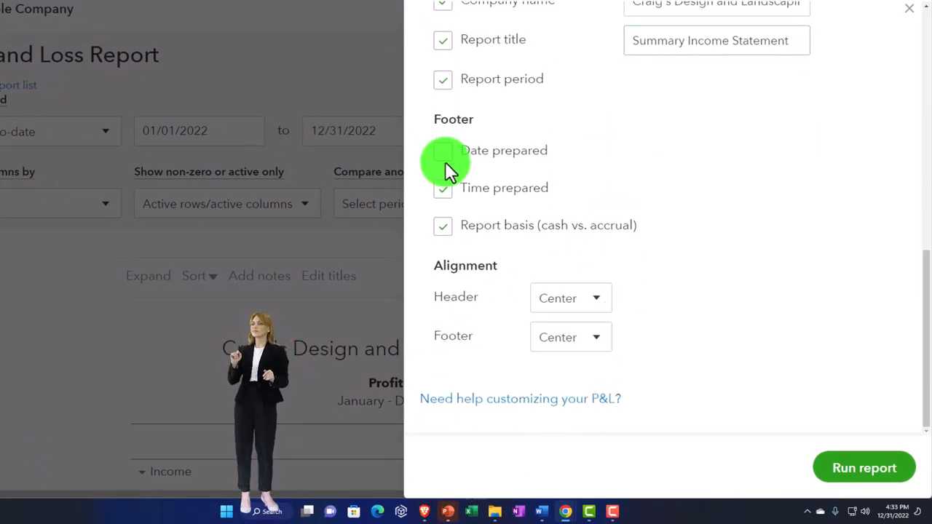
click(844, 468)
scroll(801, 397, down, 5)
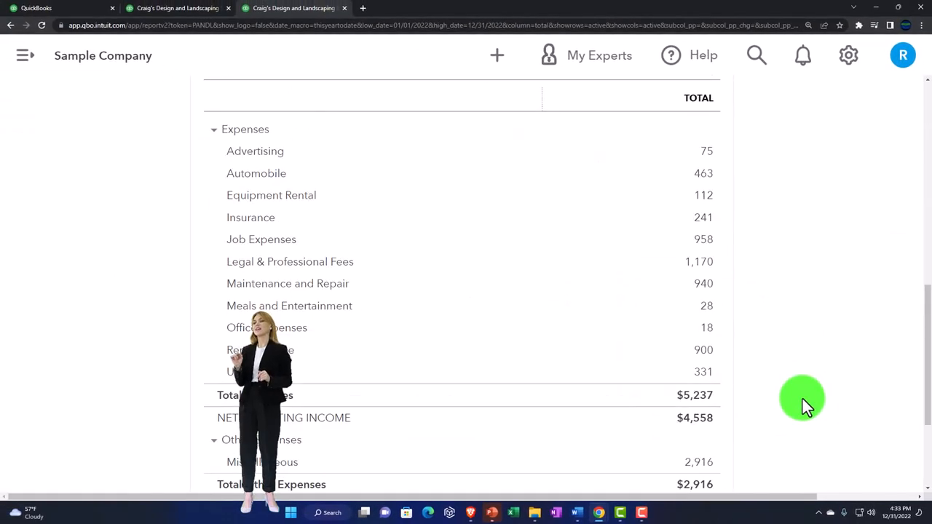
scroll(802, 399, down, 3)
scroll(803, 399, up, 4)
scroll(802, 399, up, 6)
scroll(803, 399, up, 4)
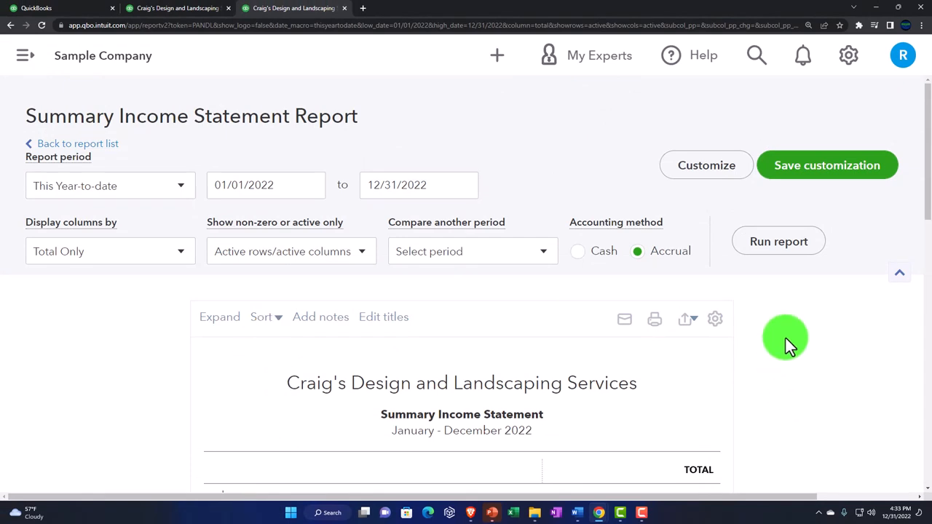
Step: Save the customization as '1 Summary Income Statement' in the Months End Reports group
click(789, 167)
click(783, 241)
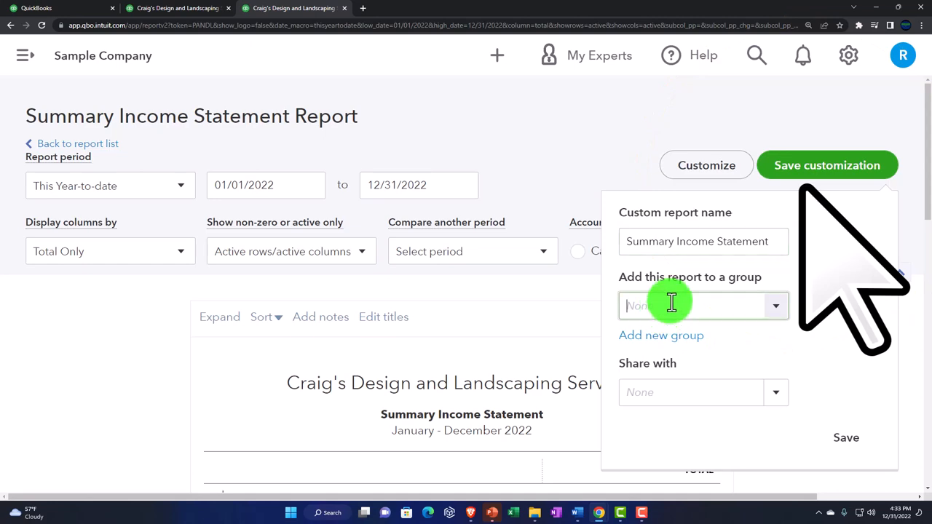
text(Months End Reports)
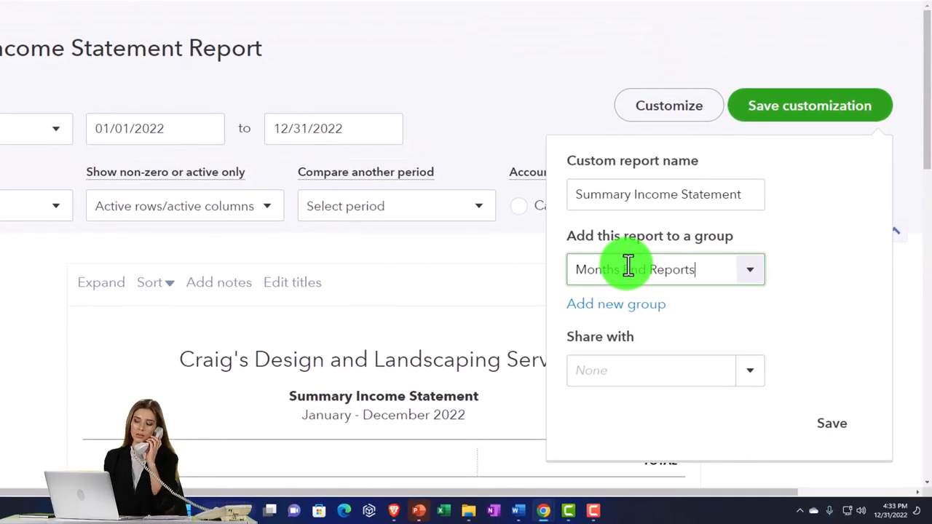
click(575, 196)
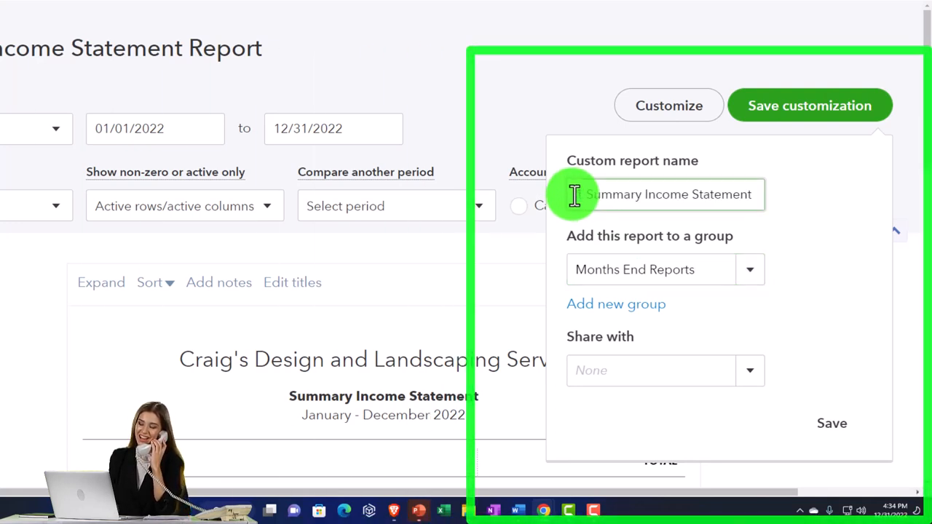
text(1)
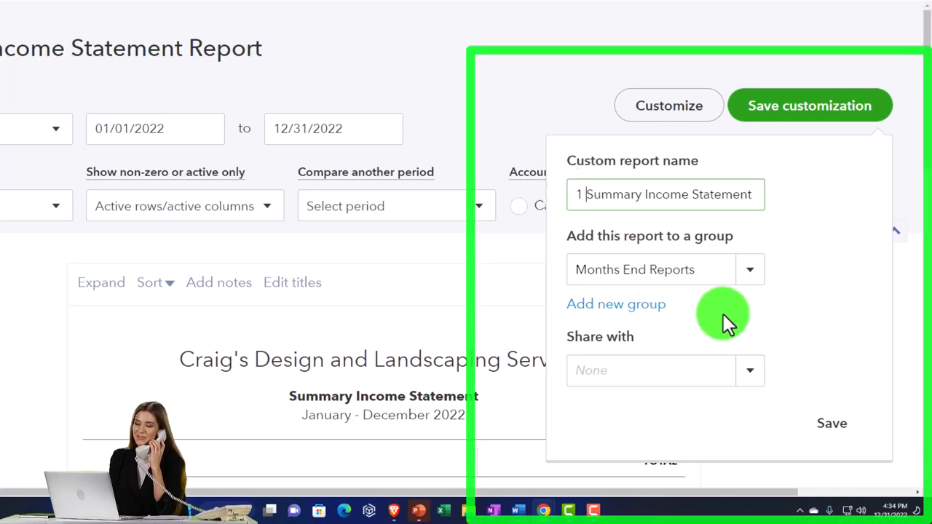
click(832, 423)
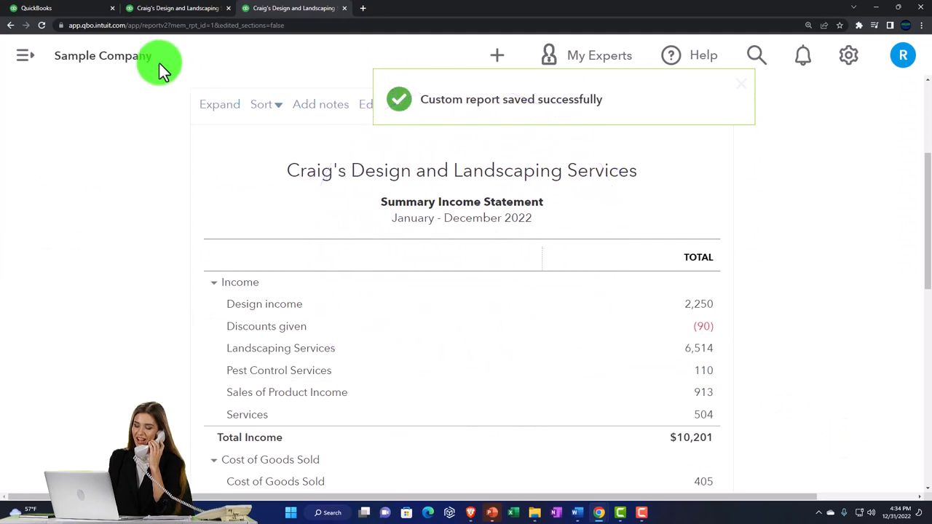
Step: Reload the Reports page so the new custom report appears in the list
click(67, 8)
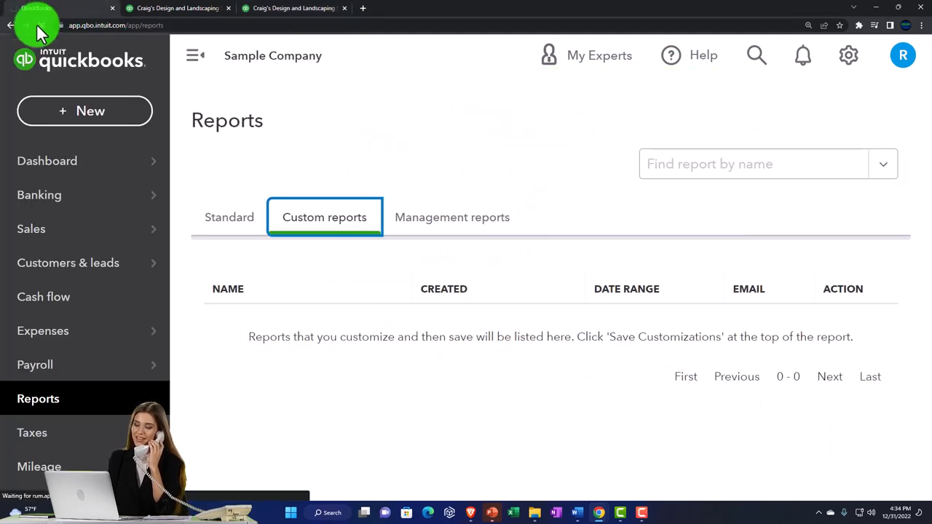
click(41, 24)
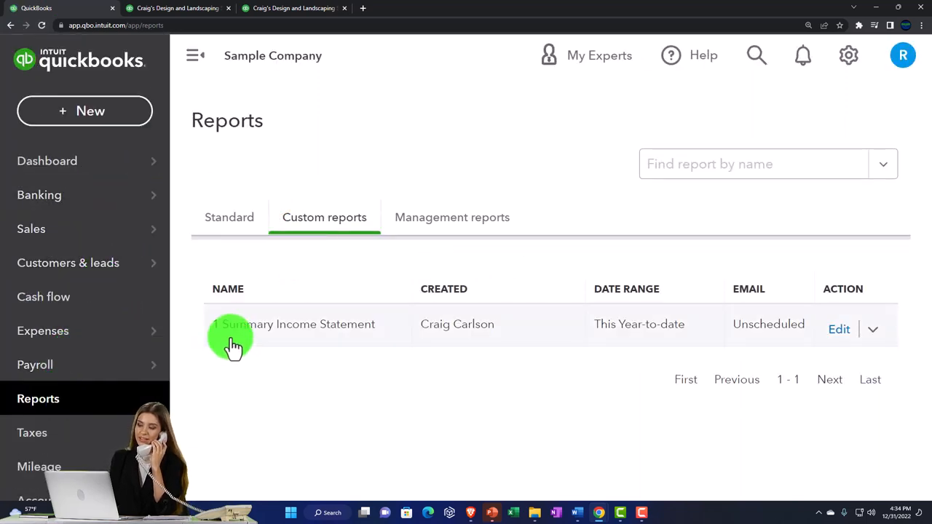
Step: Expand all account rows and rerun the Summary Income Statement with columns split by quarter
click(270, 8)
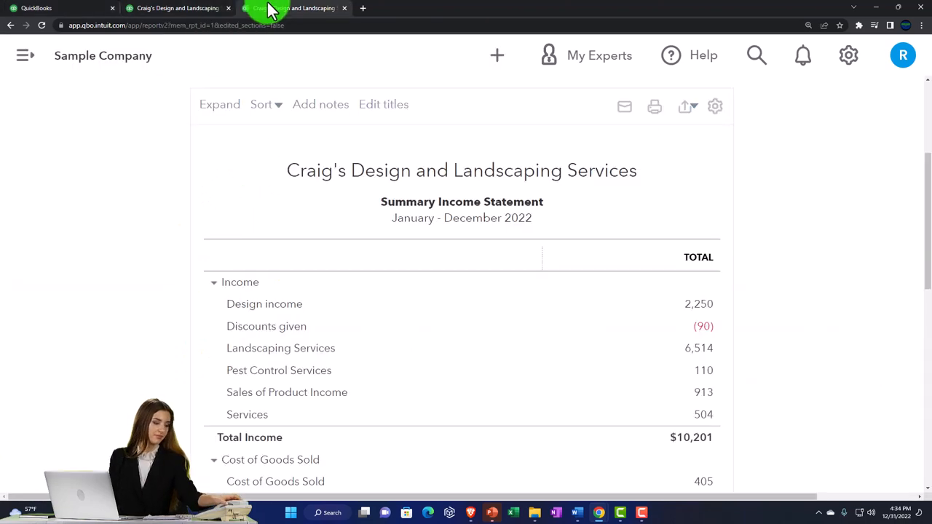
scroll(258, 230, up, 3)
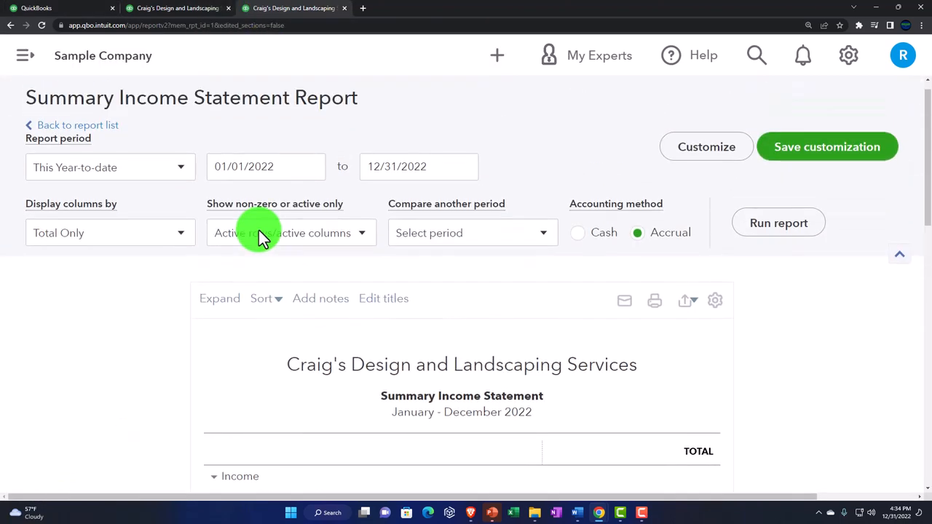
click(223, 300)
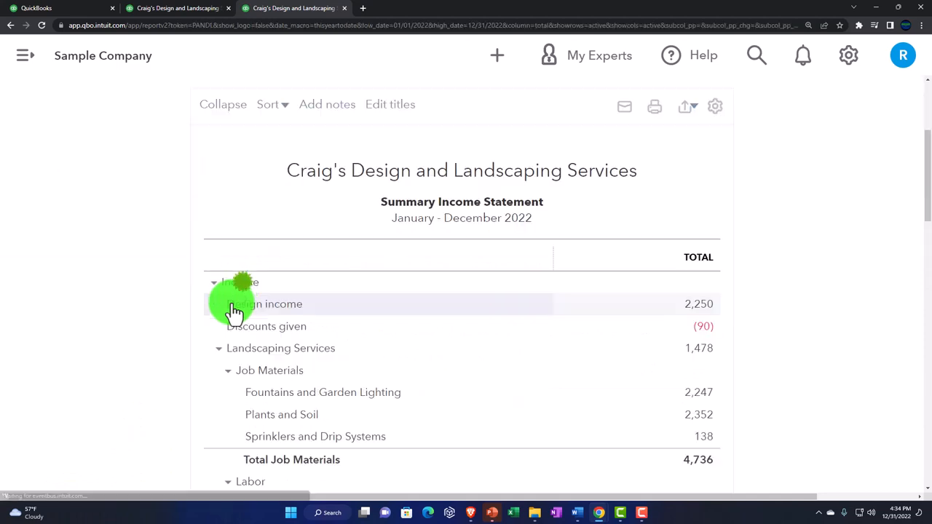
scroll(234, 312, up, 4)
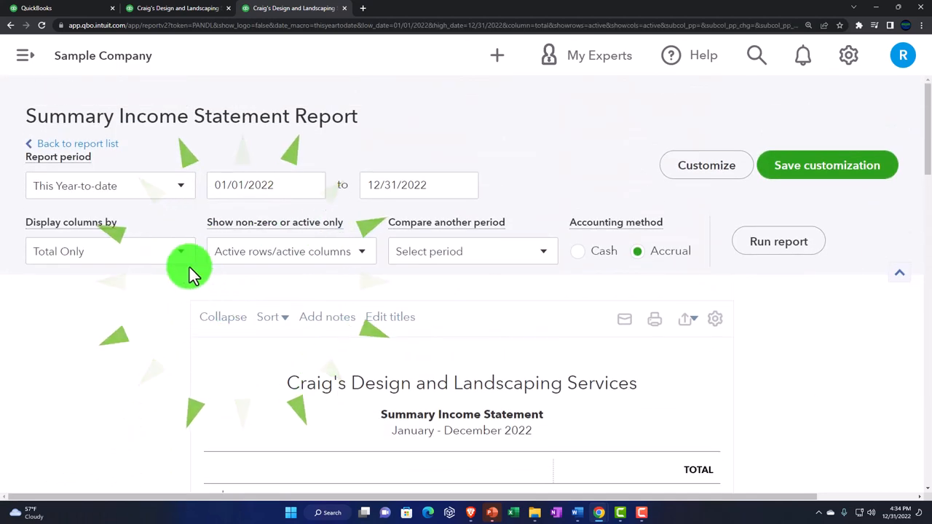
click(182, 251)
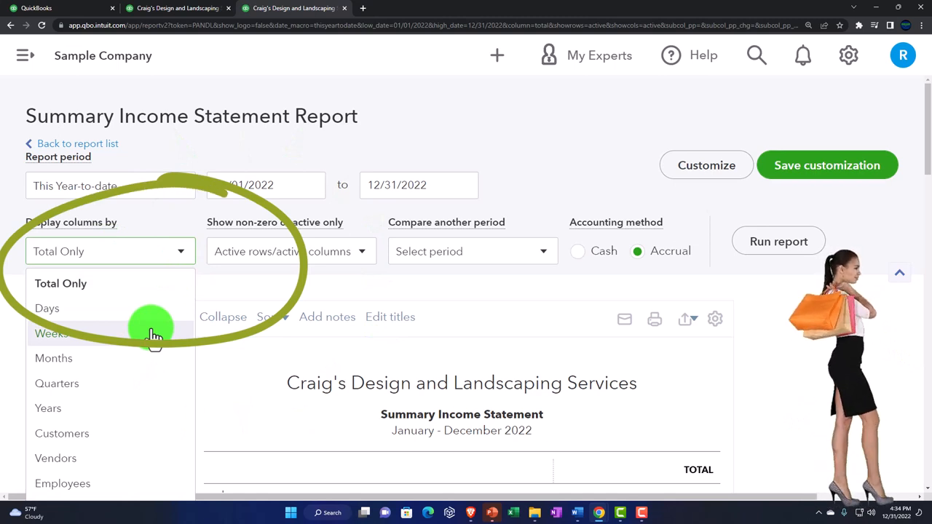
click(57, 383)
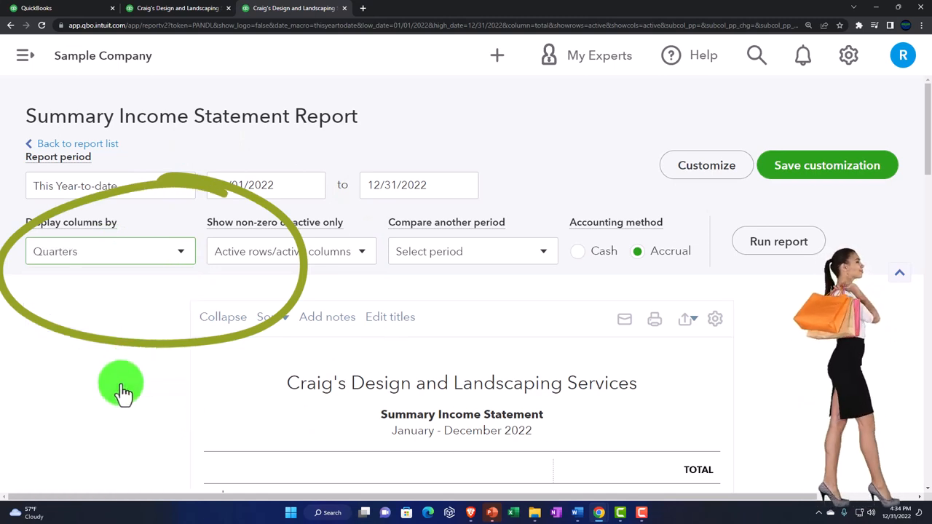
click(779, 241)
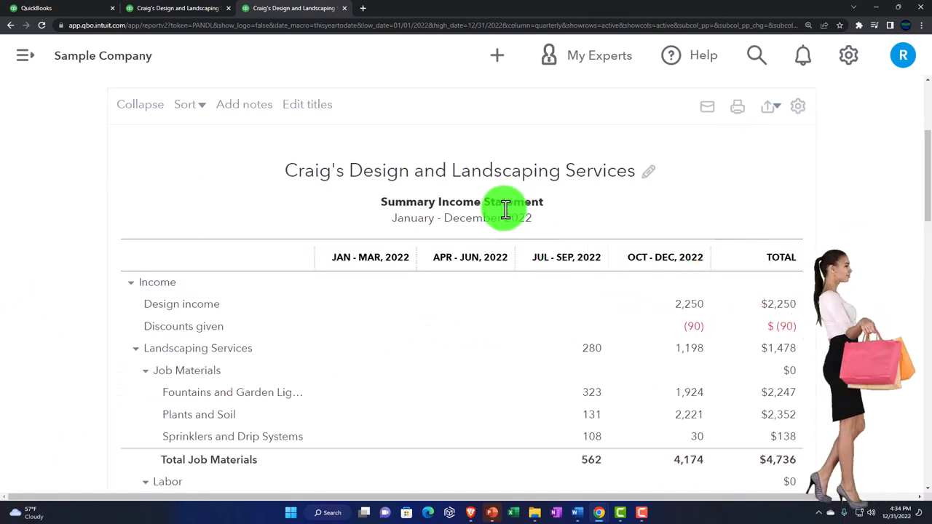
mouse_move(461, 189)
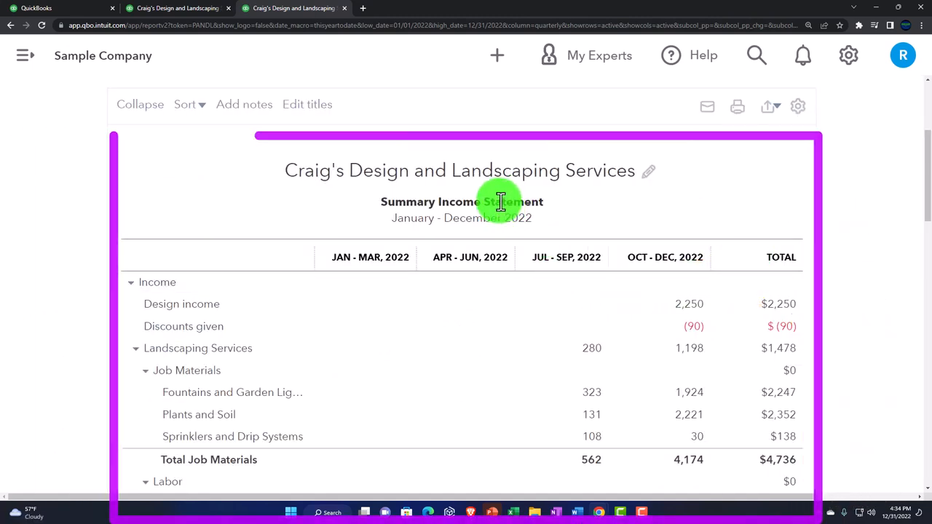
Step: Change the report subtitle to 'Income Statement by Quarter'
click(502, 204)
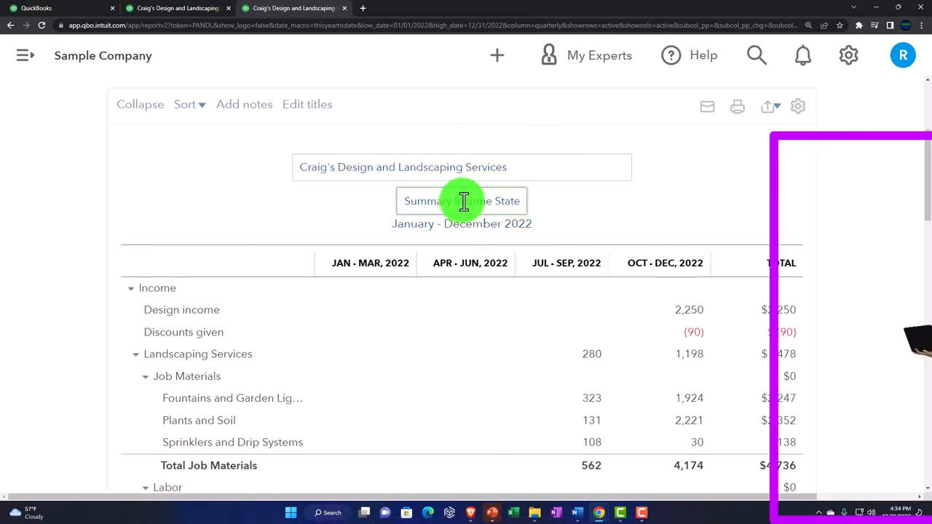
text(ment)
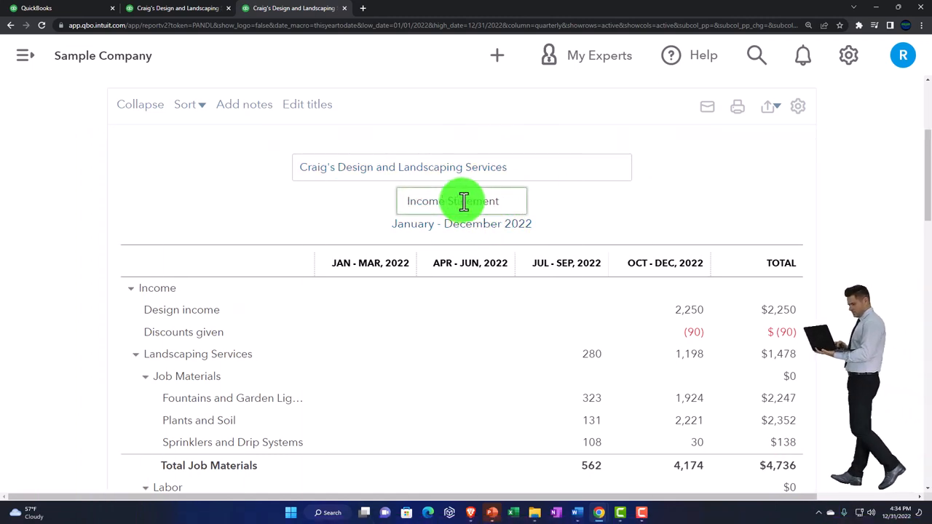
key(End)
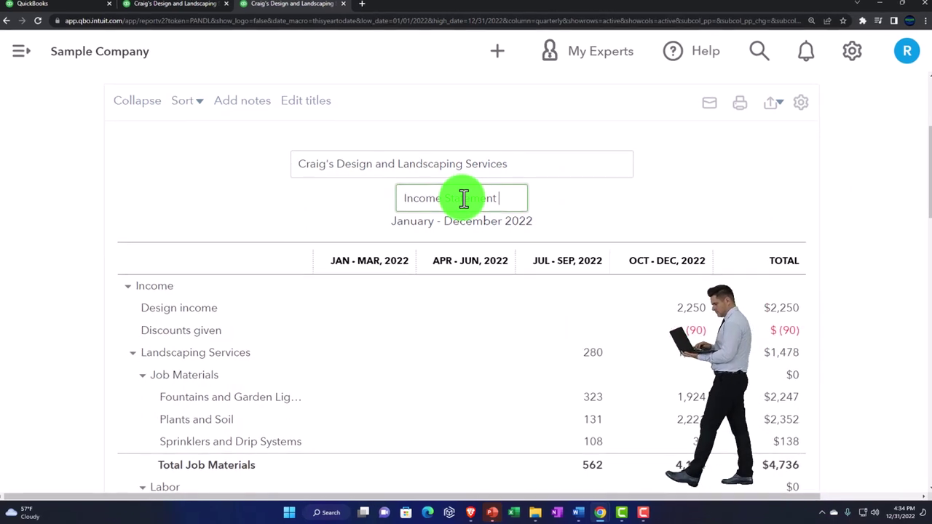
text(by Qua)
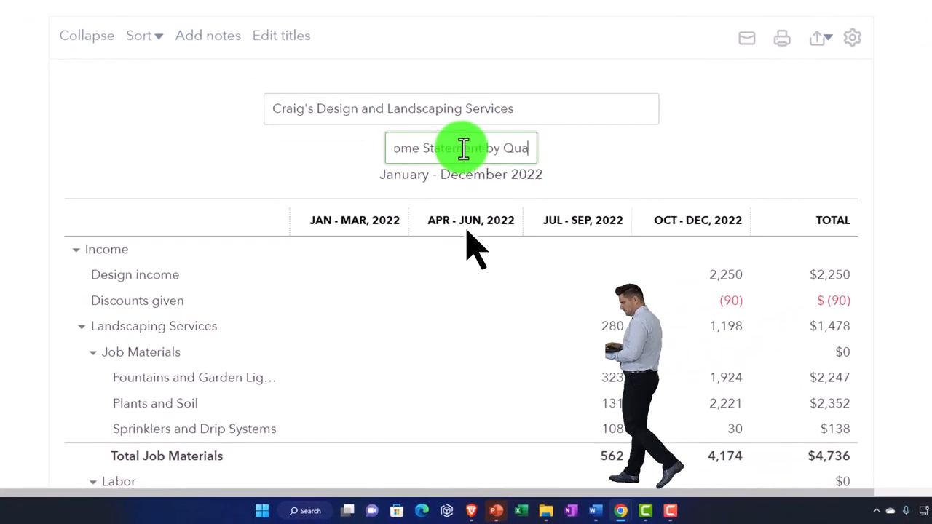
text(uarter)
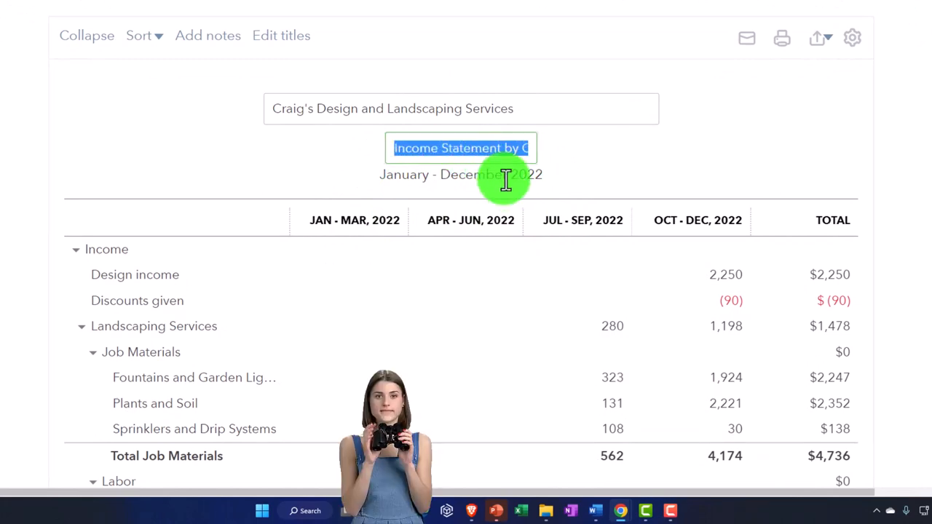
key(Return)
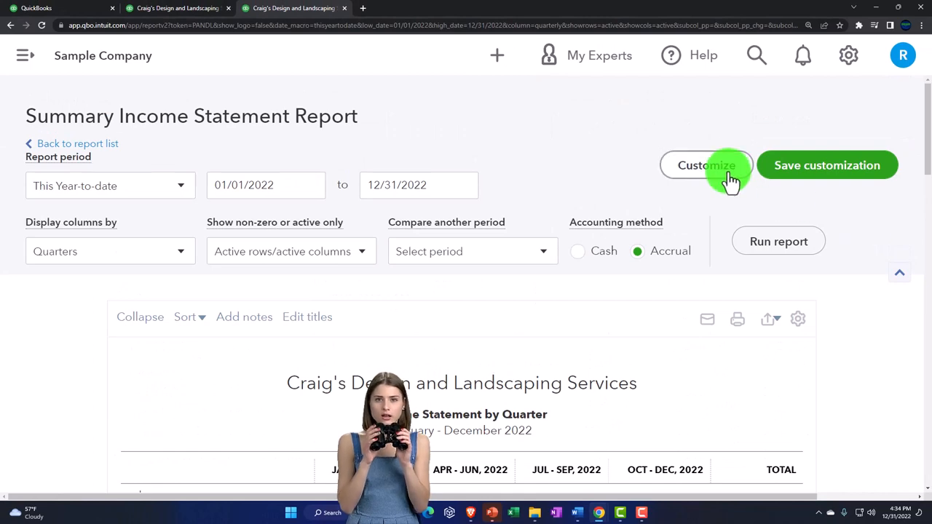
Step: In Customize > Header/Footer, turn off the report period line in the header
click(728, 175)
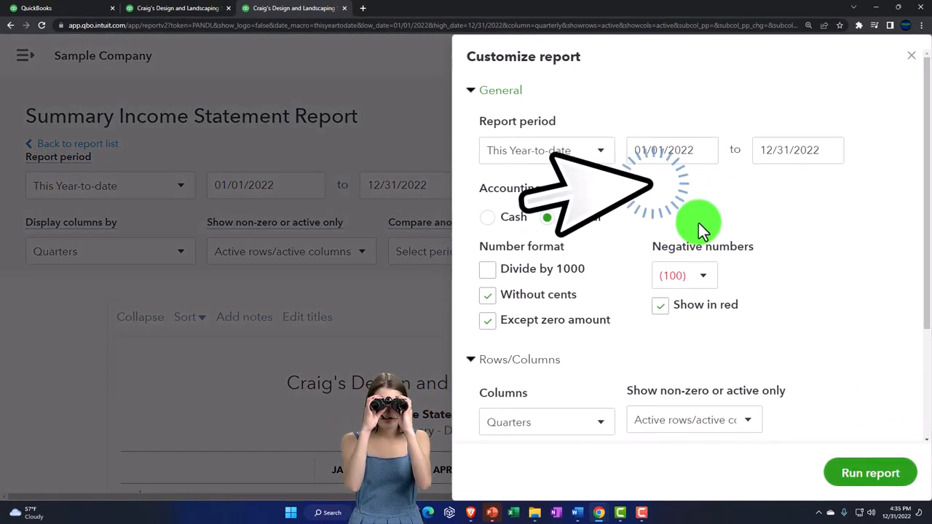
scroll(685, 241, down, 3)
click(487, 372)
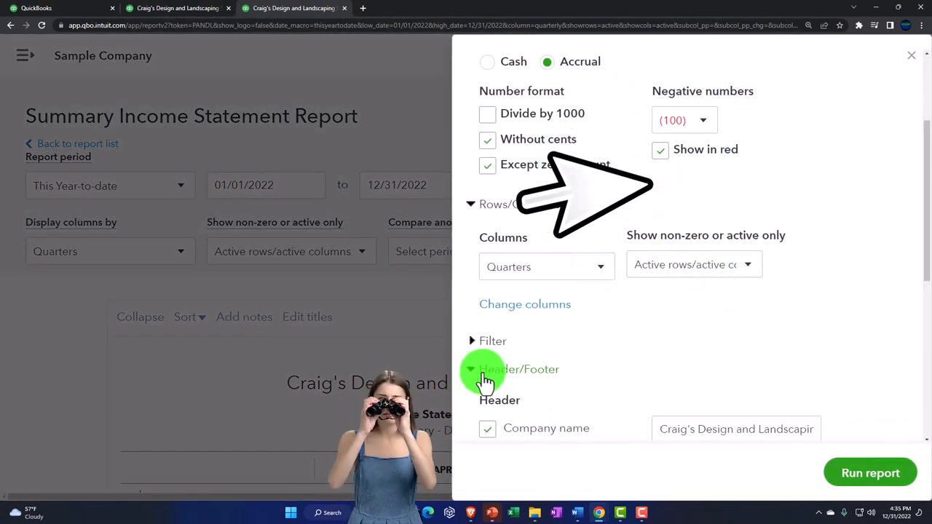
scroll(486, 376, down, 3)
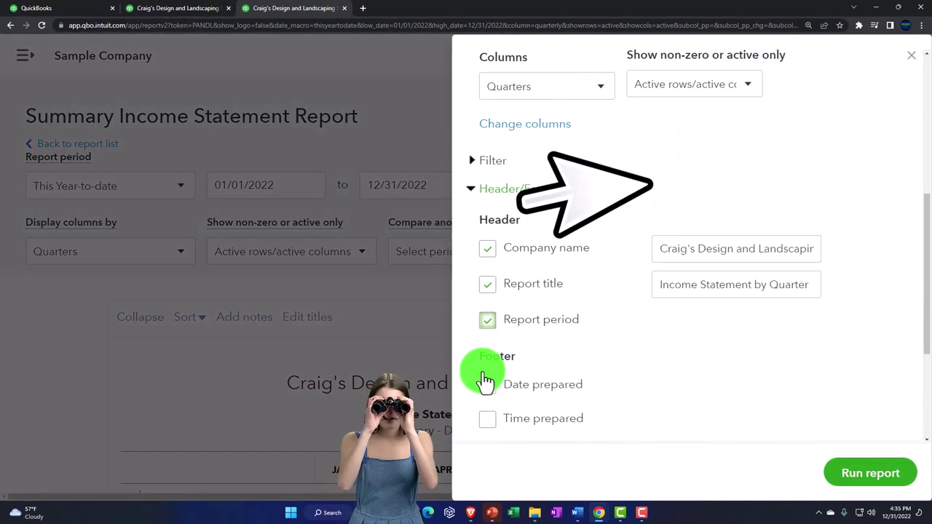
click(488, 310)
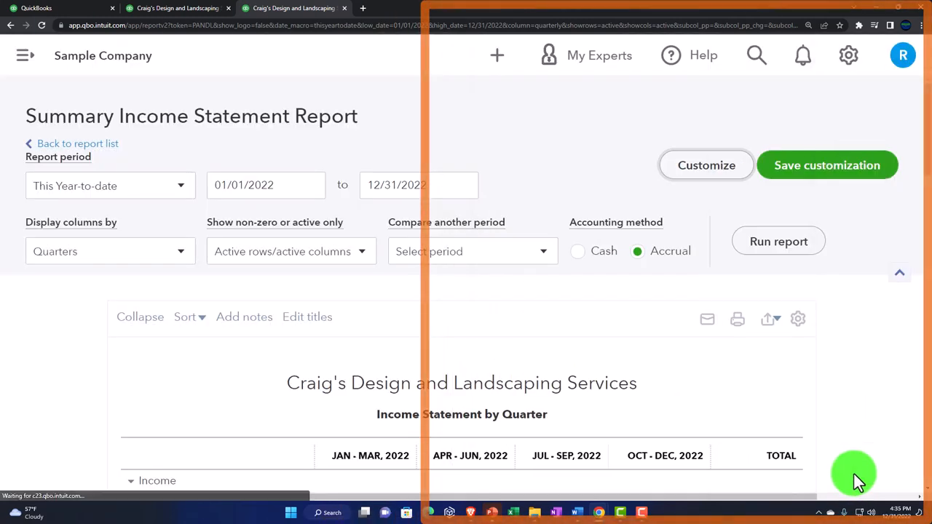
scroll(539, 429, down, 5)
scroll(502, 386, up, 3)
scroll(502, 386, up, 1)
scroll(502, 386, up, 1)
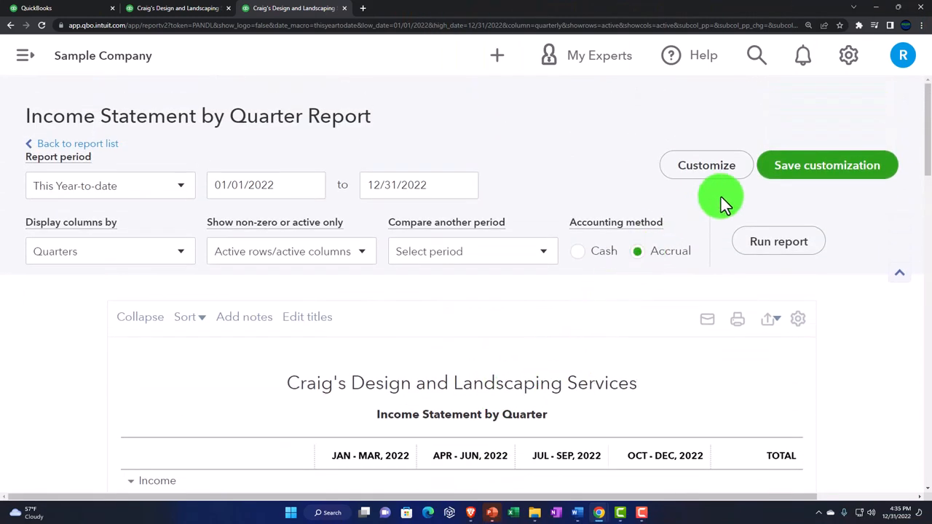
Step: Save the customization as '2022 Income Statement by Quarter' in the Months End Reports group
click(795, 175)
drag(779, 241, 618, 240)
text(2022 Income Statement by Quarter)
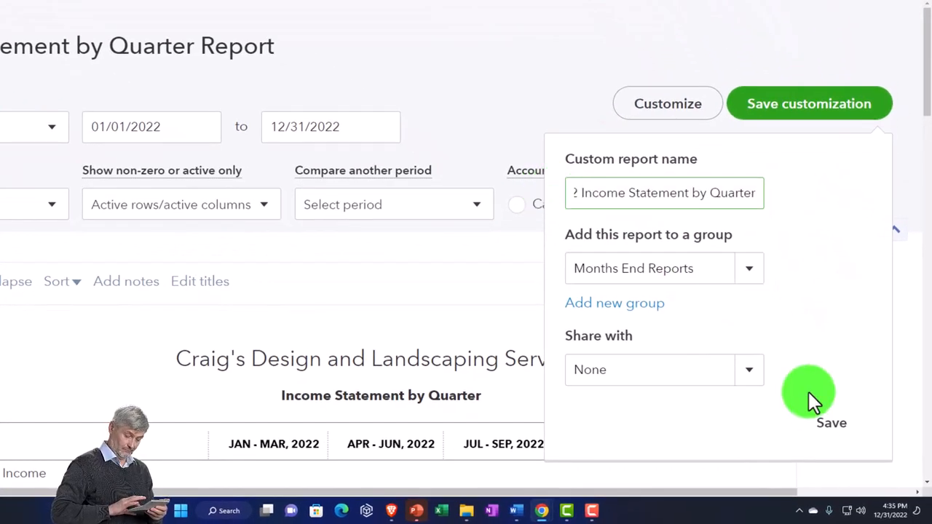
click(834, 426)
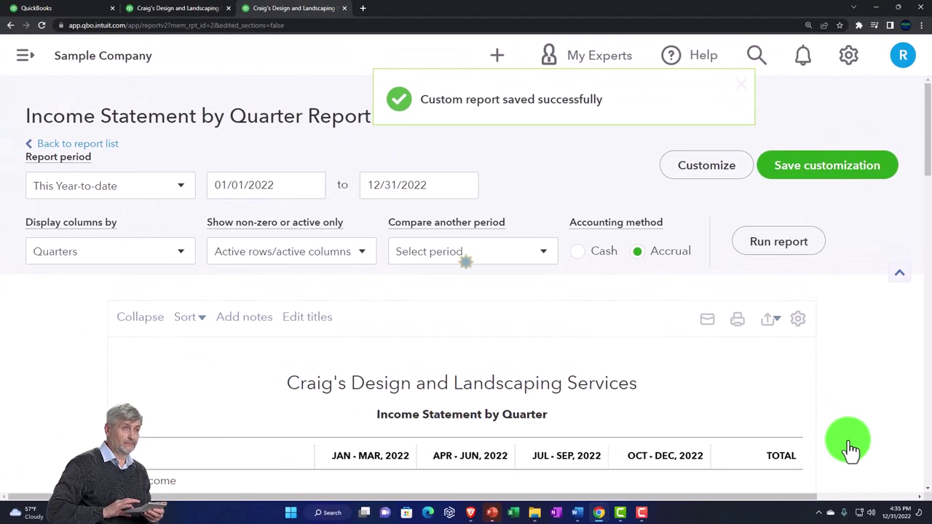
scroll(851, 446, down, 3)
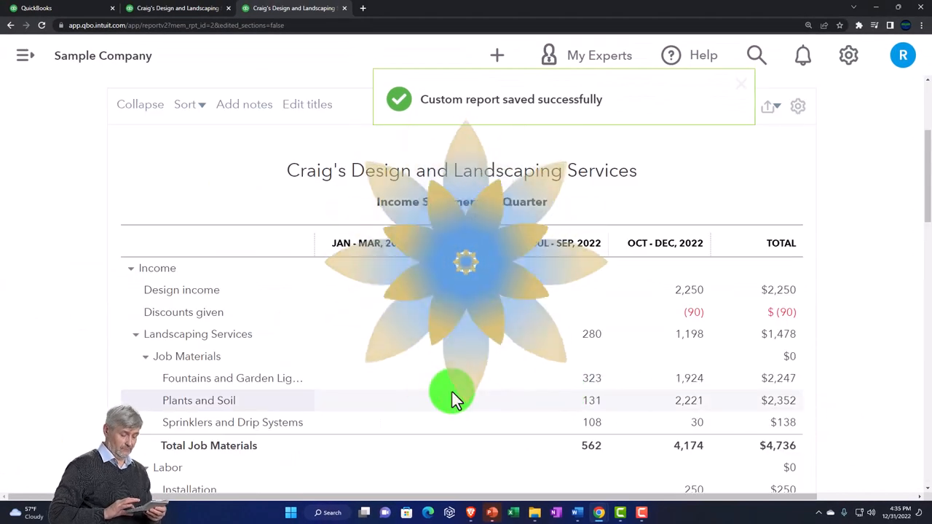
scroll(452, 391, up, 1)
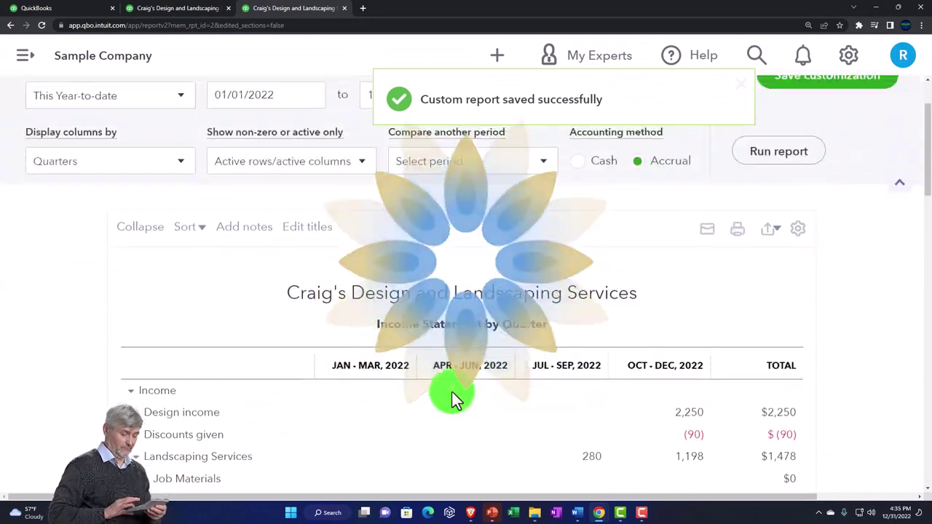
scroll(452, 391, up, 3)
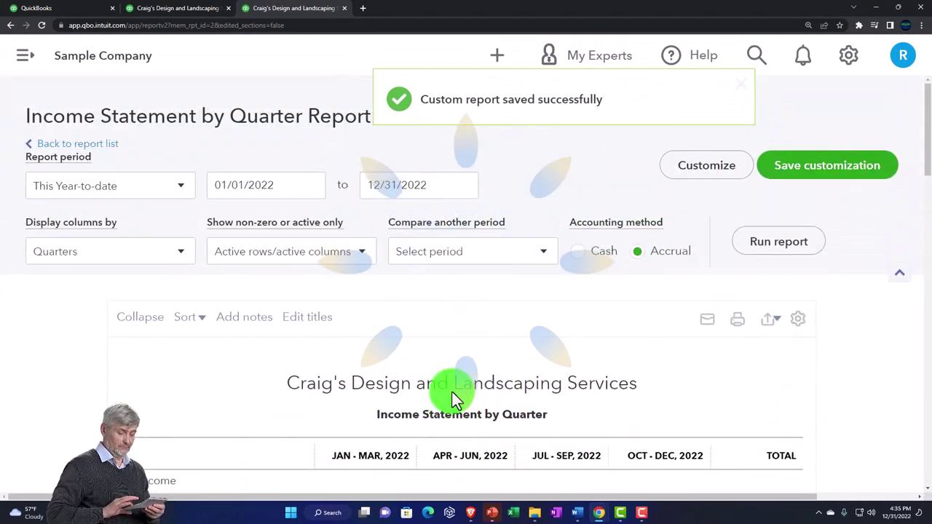
Step: Switch the report back to a single Total Only column and rerun it
click(180, 251)
click(61, 282)
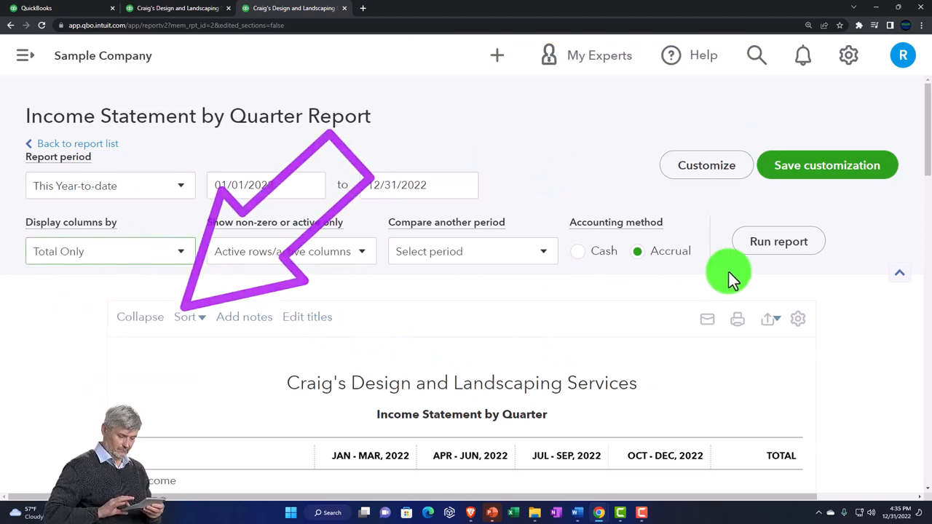
click(778, 241)
scroll(783, 255, down, 3)
scroll(457, 359, up, 3)
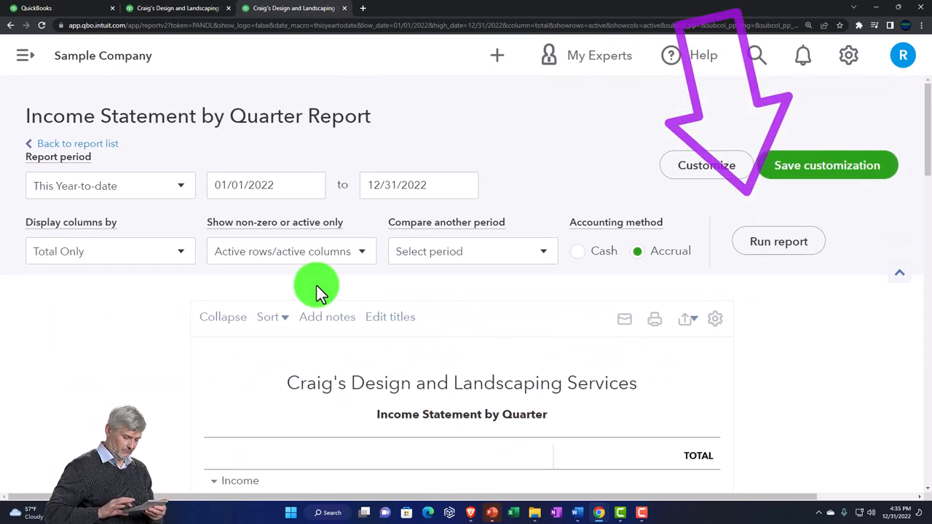
Step: Set the report period to 10/01/2022–12/31/2022 and rerun it
click(285, 186)
drag(286, 185, 191, 185)
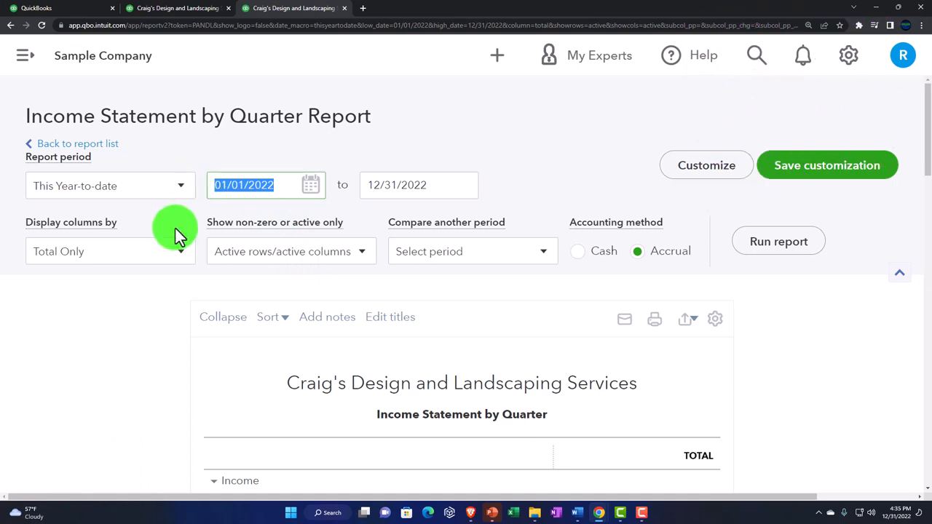
text(10)
text(01)
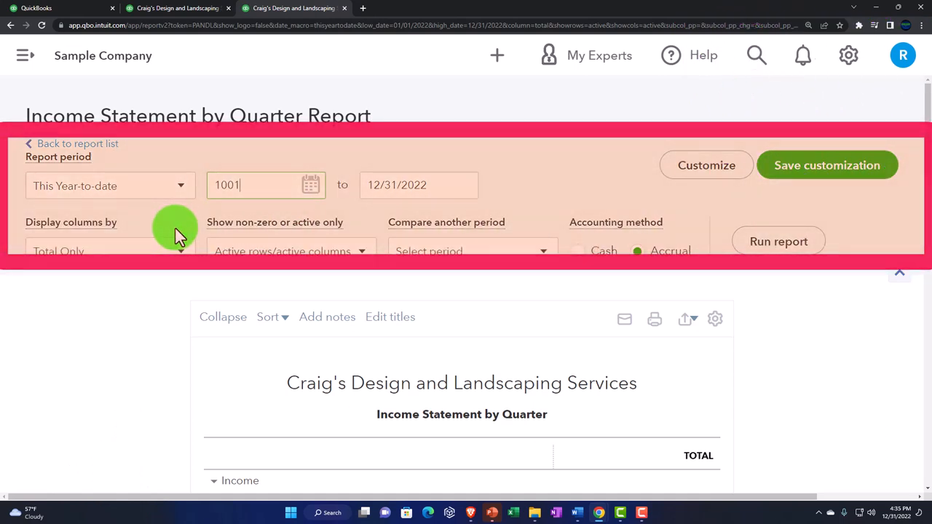
text(22)
key(Tab)
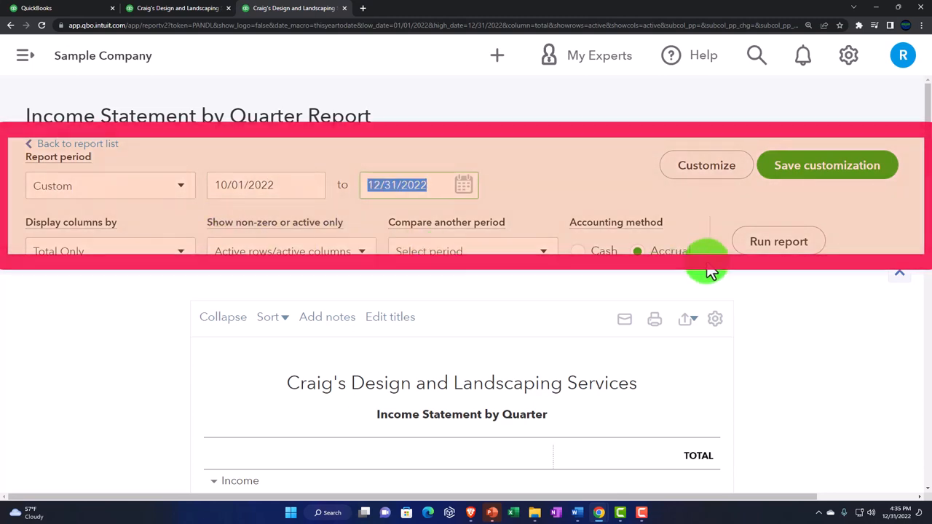
click(778, 241)
scroll(768, 255, down, 5)
scroll(647, 292, up, 5)
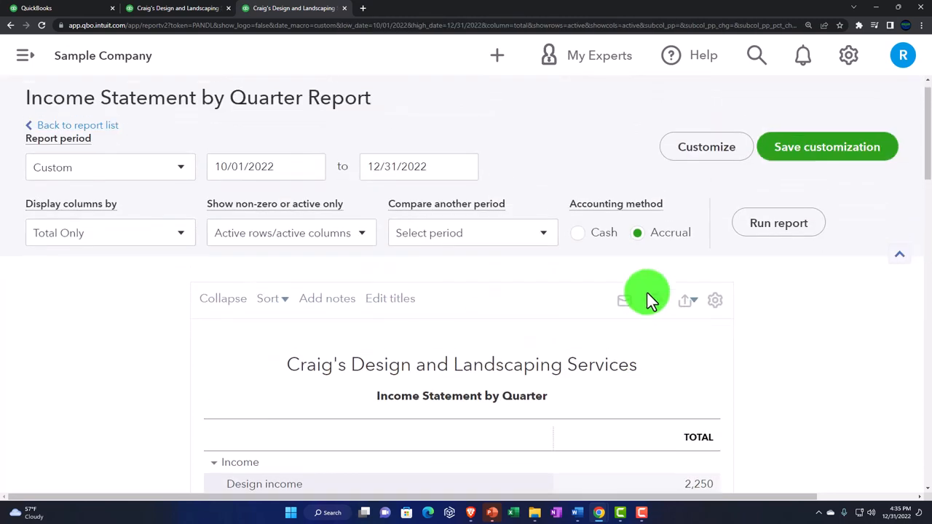
Step: Compare against the previous period with $ change and % change columns and rerun the report
click(519, 235)
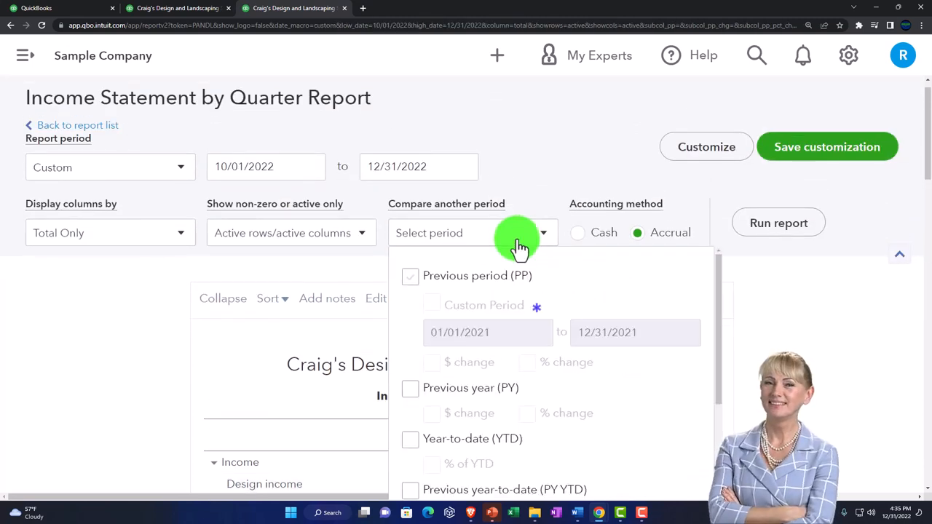
click(409, 276)
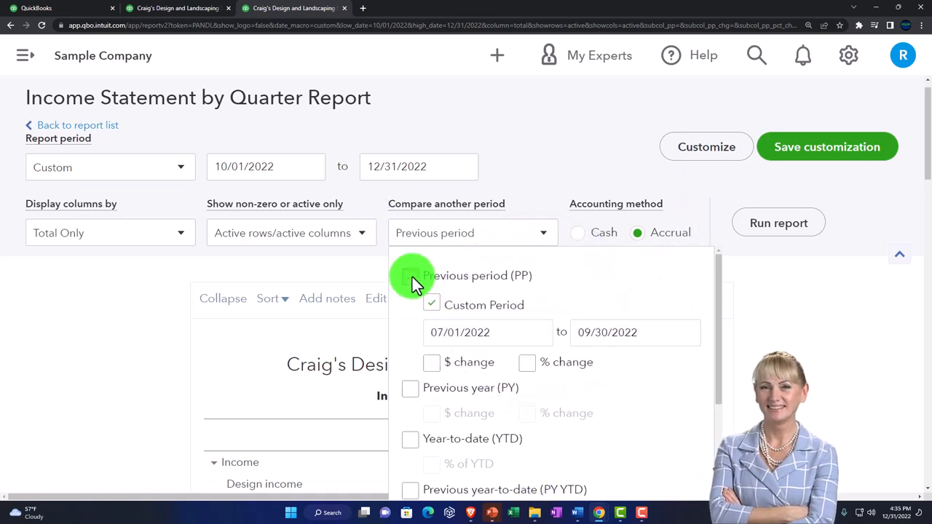
click(431, 363)
click(527, 362)
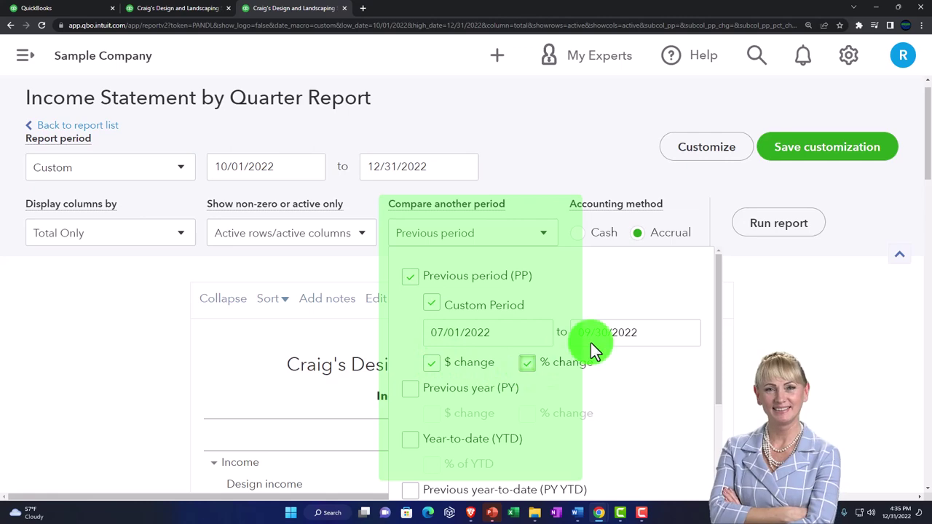
click(779, 223)
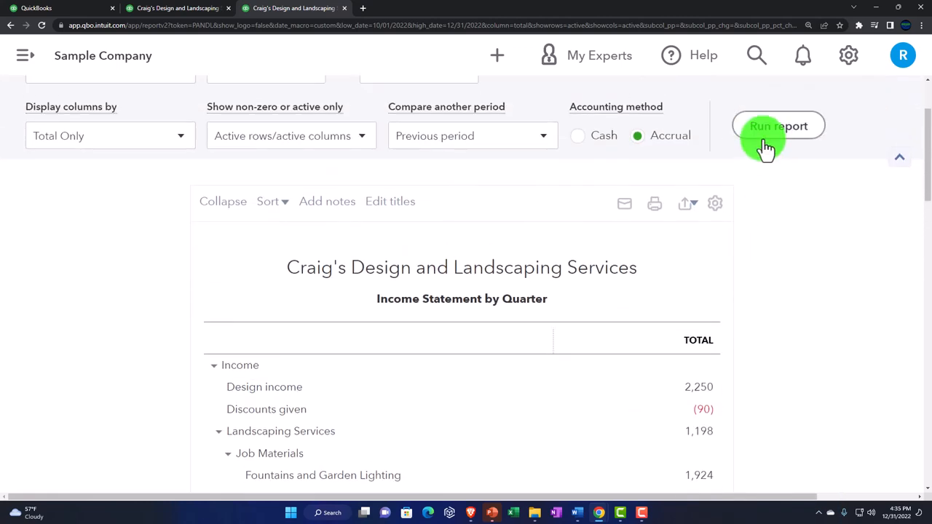
click(779, 126)
scroll(740, 309, up, 1)
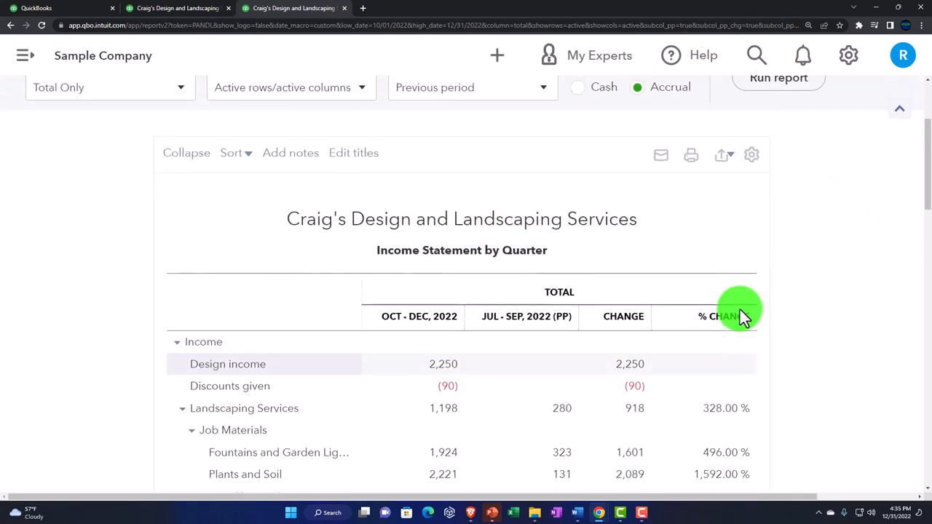
click(463, 251)
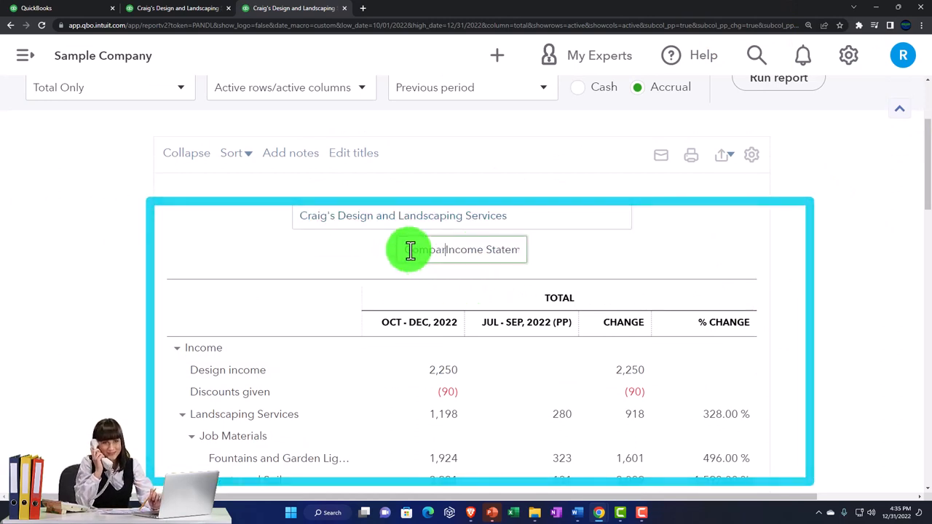
text(ive)
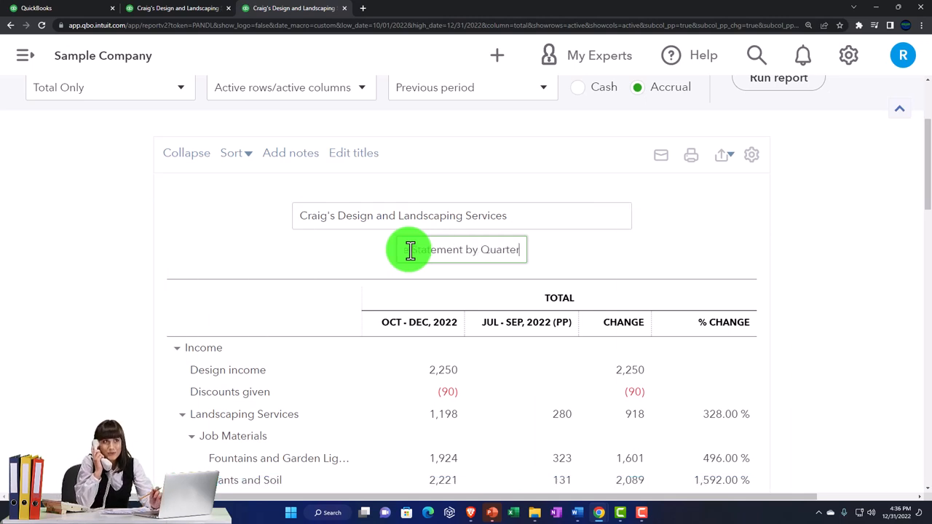
Step: Edit the subtitle to read 'Comparative Income Statement' and apply it
key(BackSpace)
key(BackSpace)
key(BackSpace)
key(BackSpace)
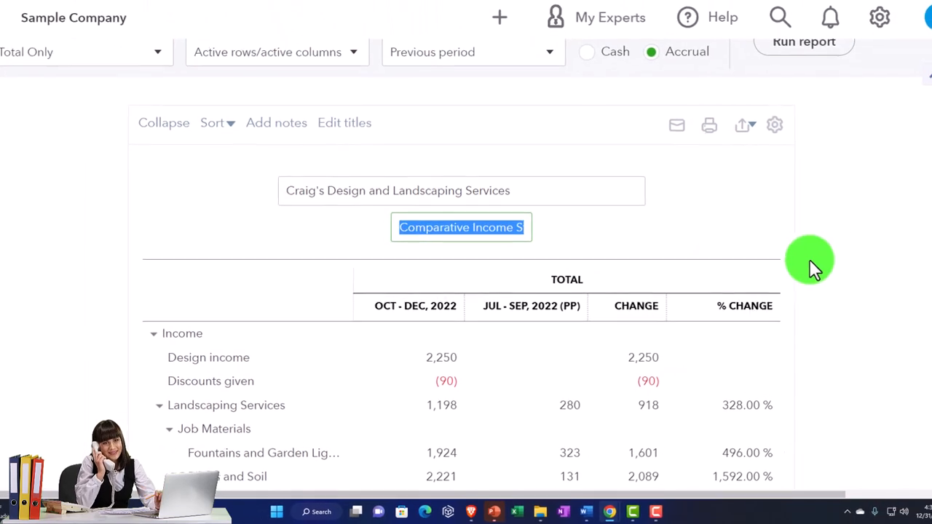
click(845, 265)
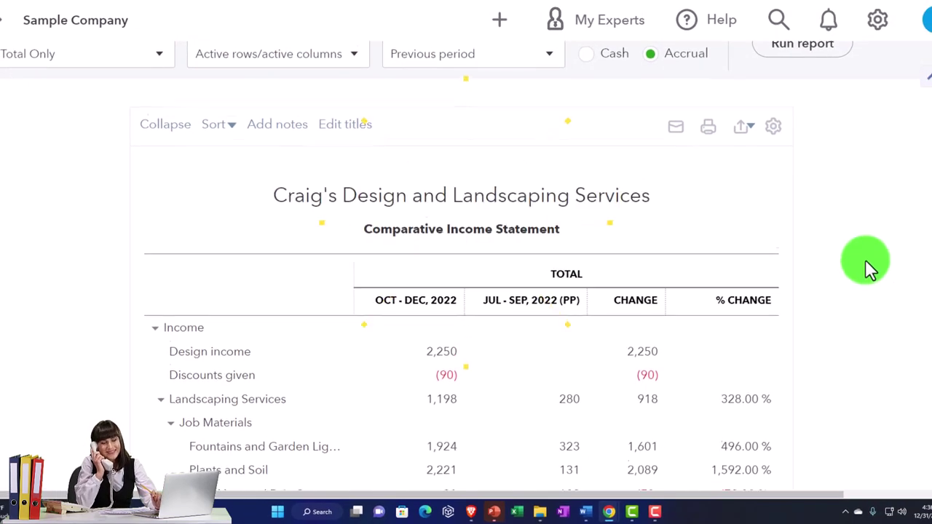
scroll(865, 259, down, 2)
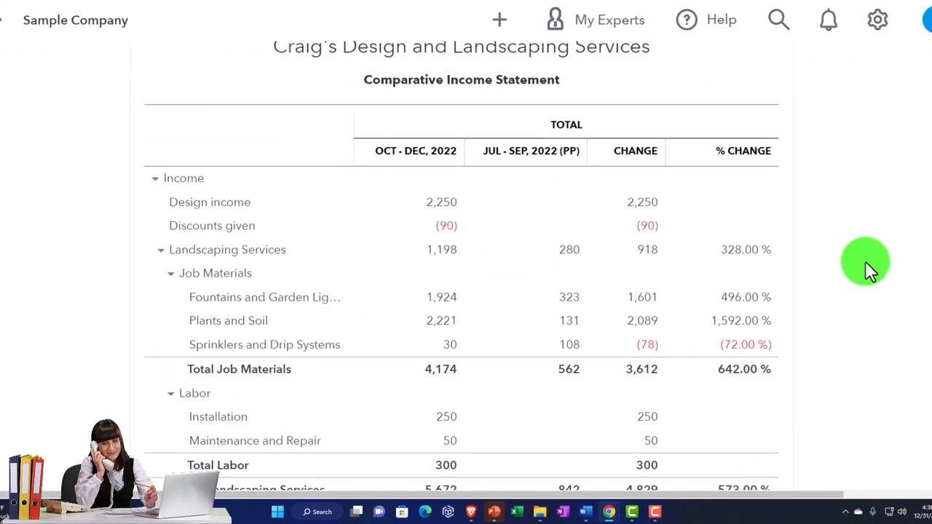
scroll(865, 259, up, 5)
Step: Save the customization as the custom report '3 Comparative Income Statement'
click(845, 138)
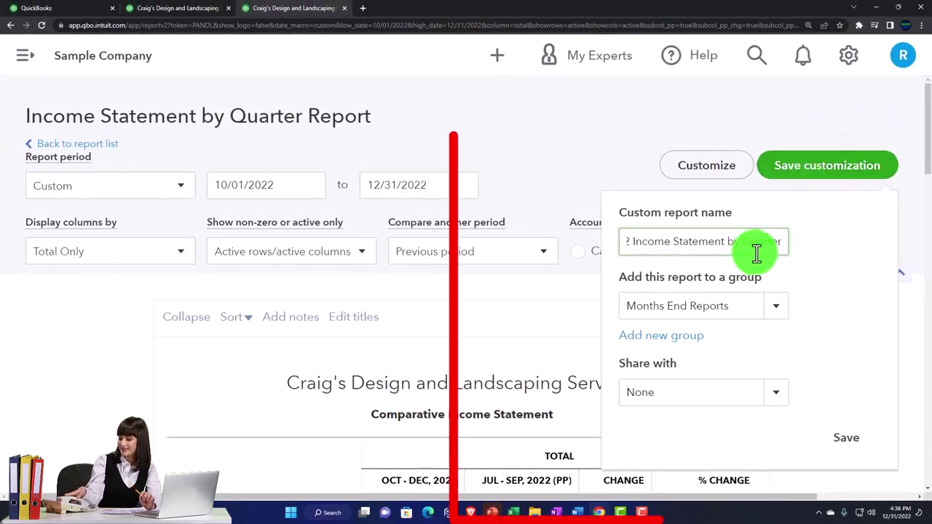
drag(758, 241, 626, 241)
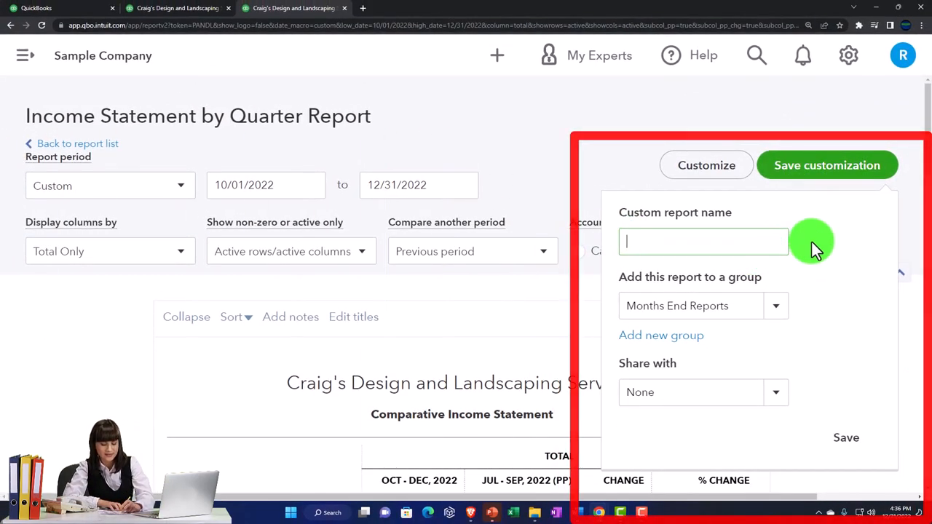
text(3 Comparative Income Statement)
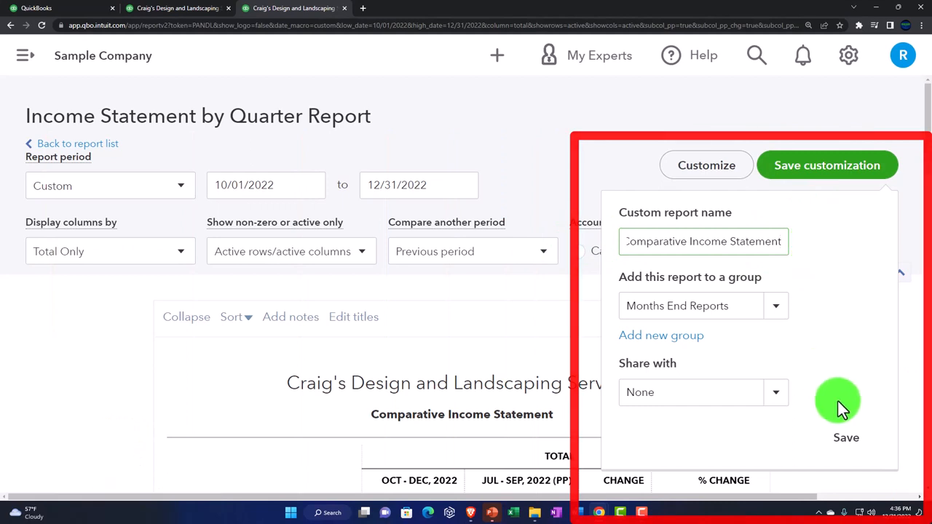
click(847, 437)
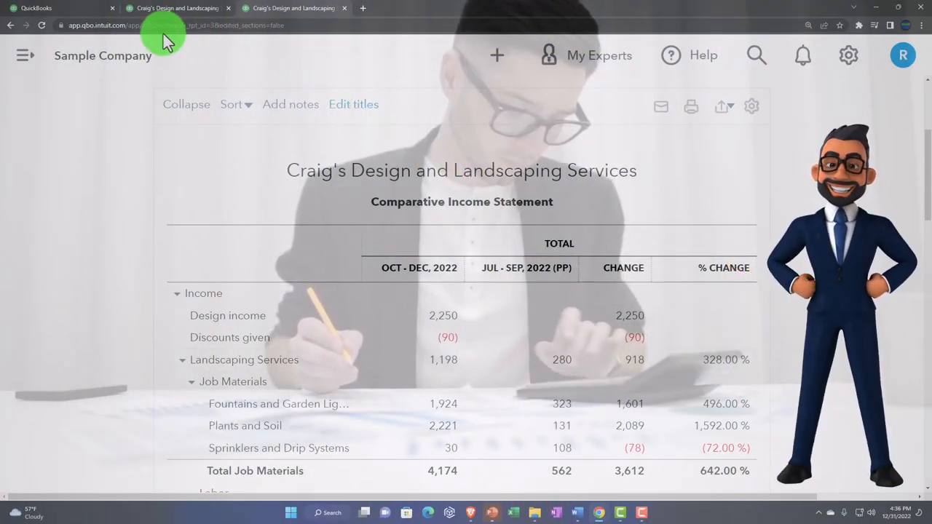
Step: Reload the Custom reports list showing all three saved reports and collapse the sidebar
click(53, 8)
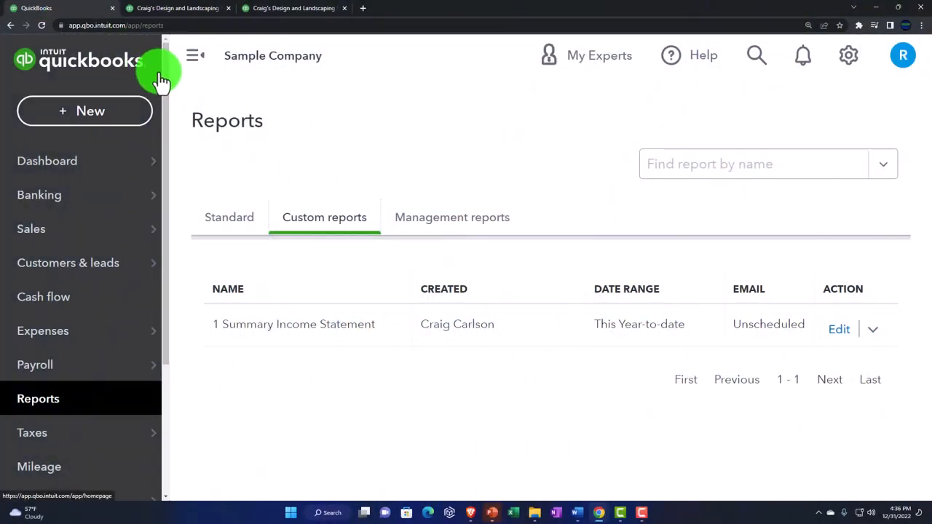
click(43, 27)
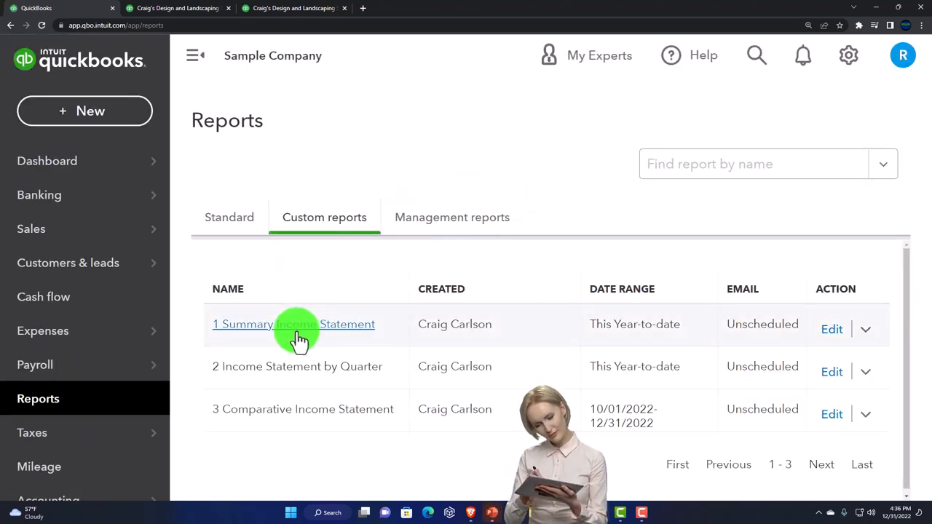
click(195, 56)
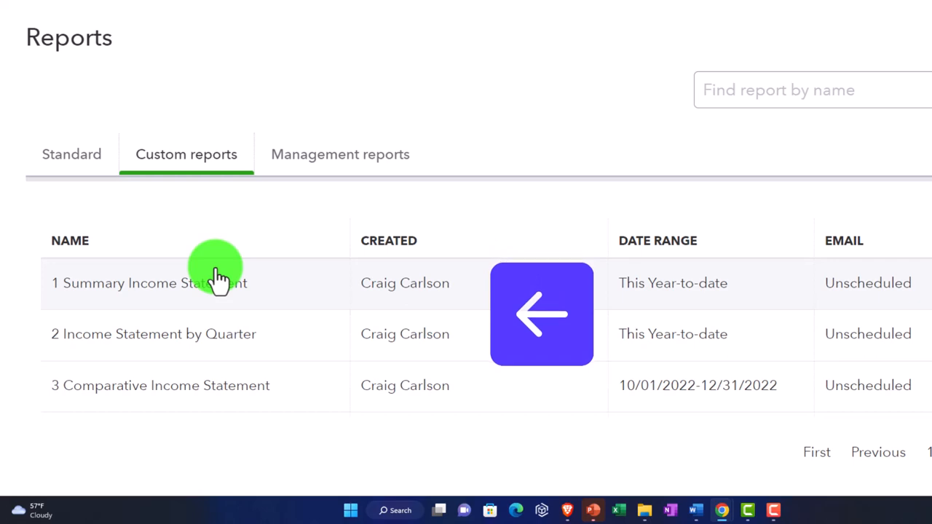
Step: Run 1 Summary Income Statement and export it to PDF
click(218, 278)
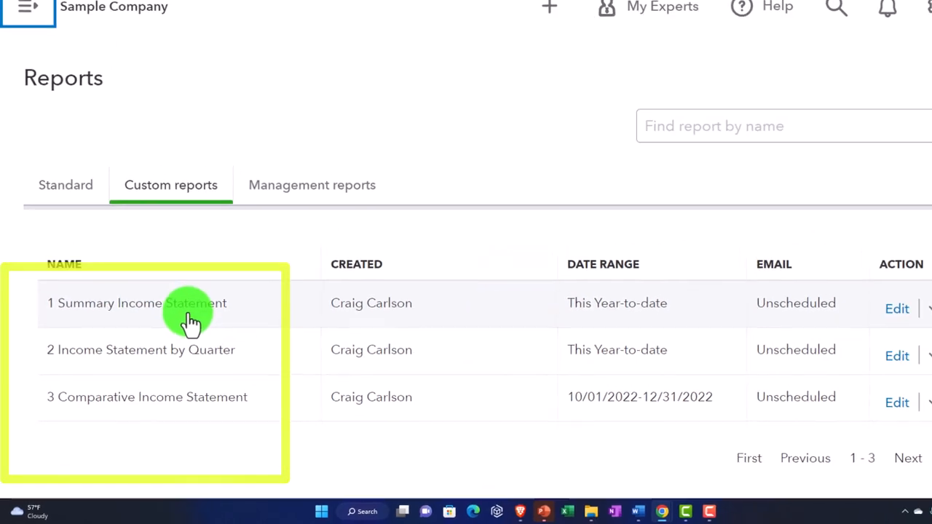
scroll(392, 292, down, 3)
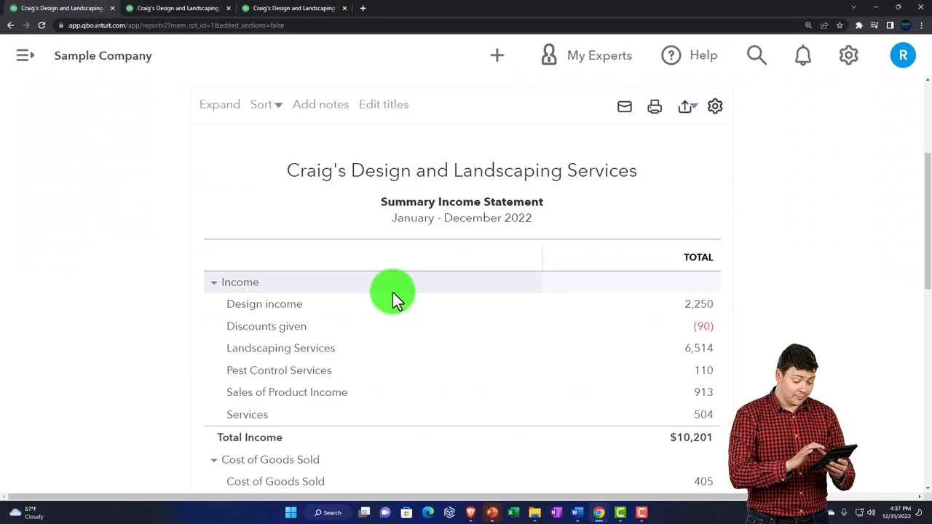
scroll(393, 292, up, 3)
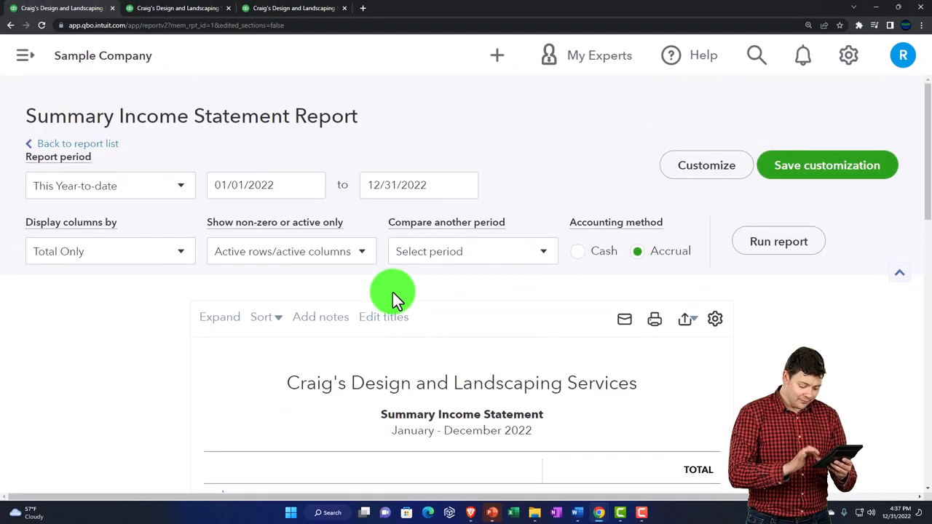
scroll(669, 317, down, 1)
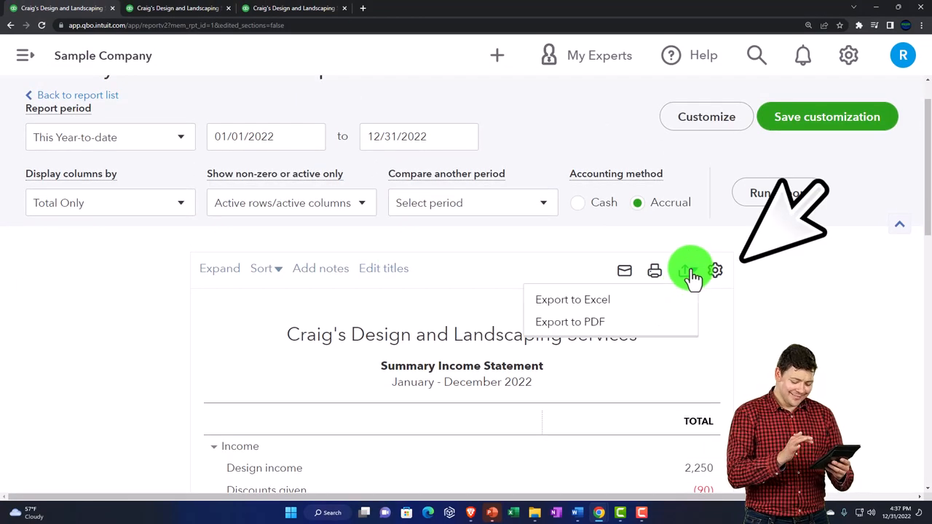
click(636, 324)
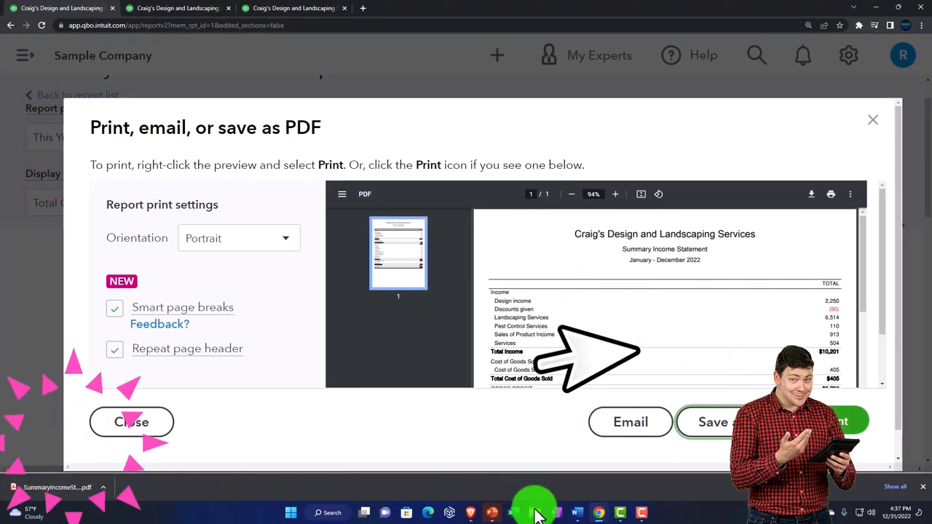
Step: Navigate File Explorer to QuickBooks Online 2023 > Test Drive > Reports > Reports 12.31.22
click(887, 7)
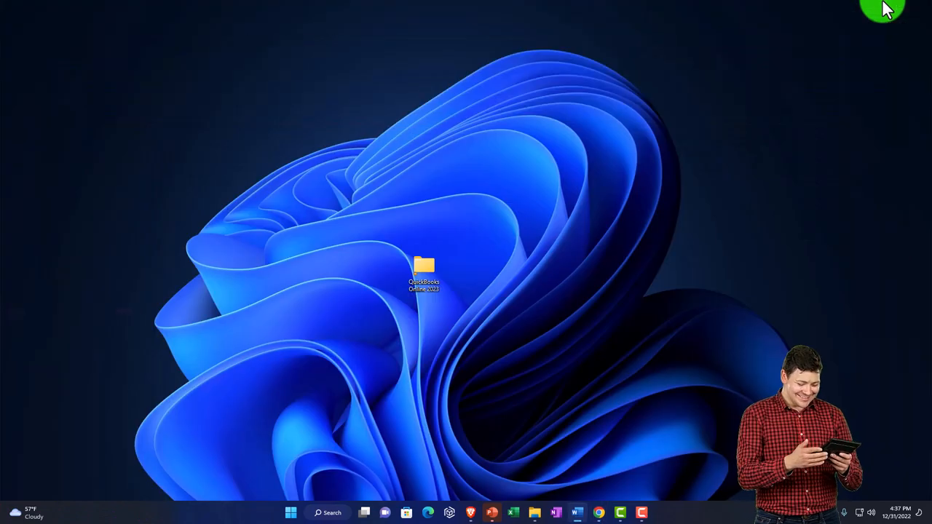
double_click(424, 266)
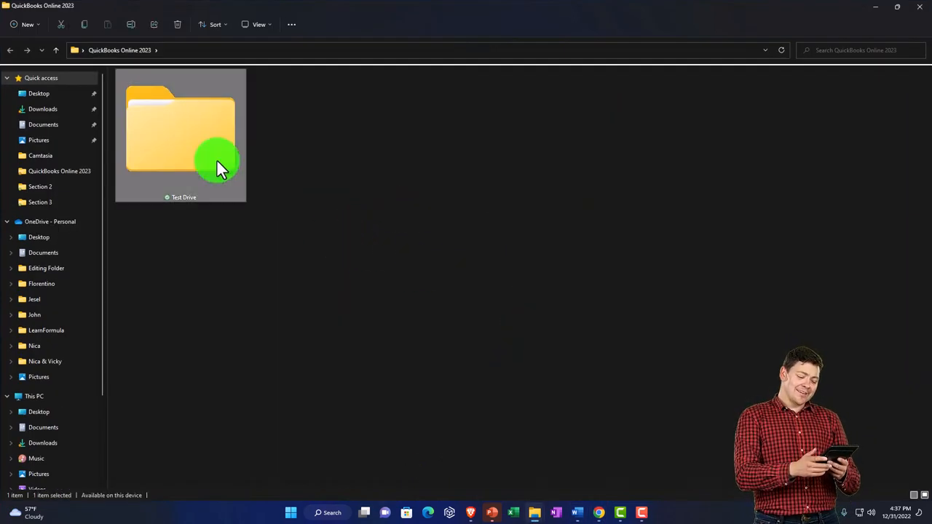
double_click(220, 166)
double_click(217, 161)
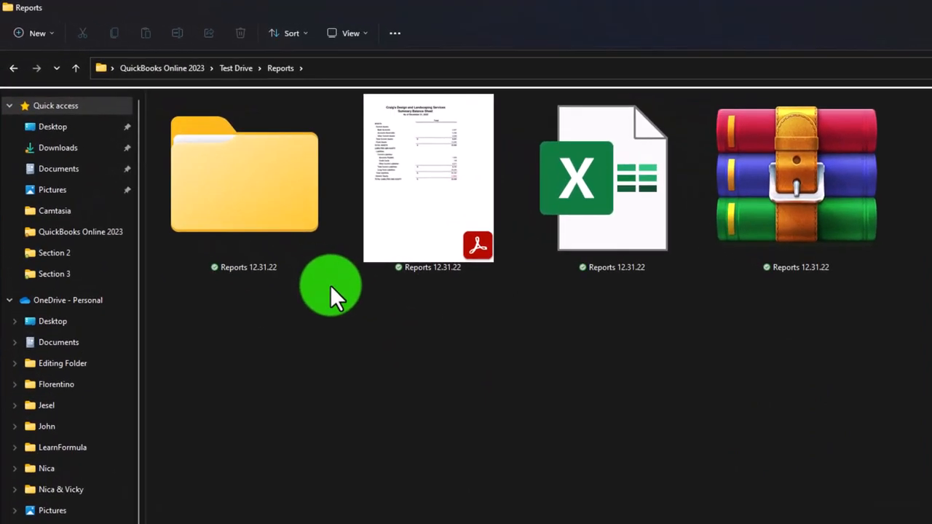
click(289, 229)
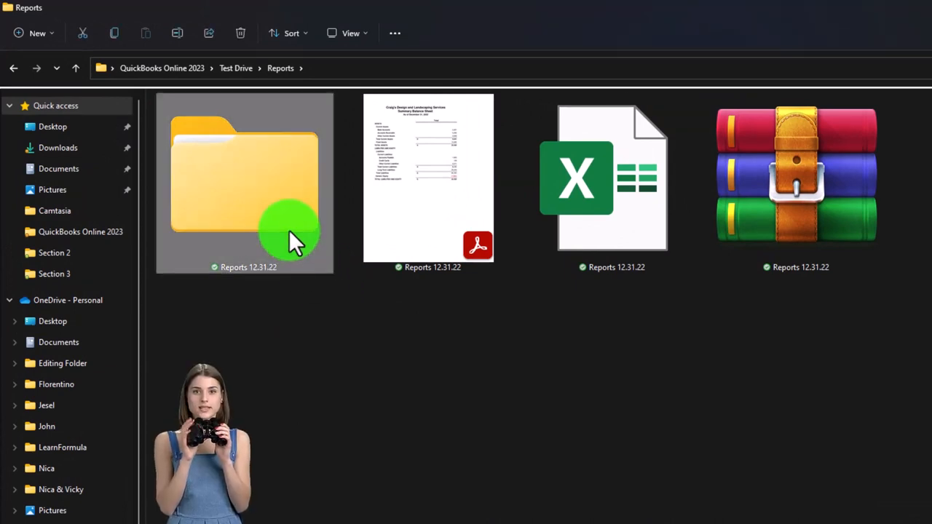
double_click(289, 230)
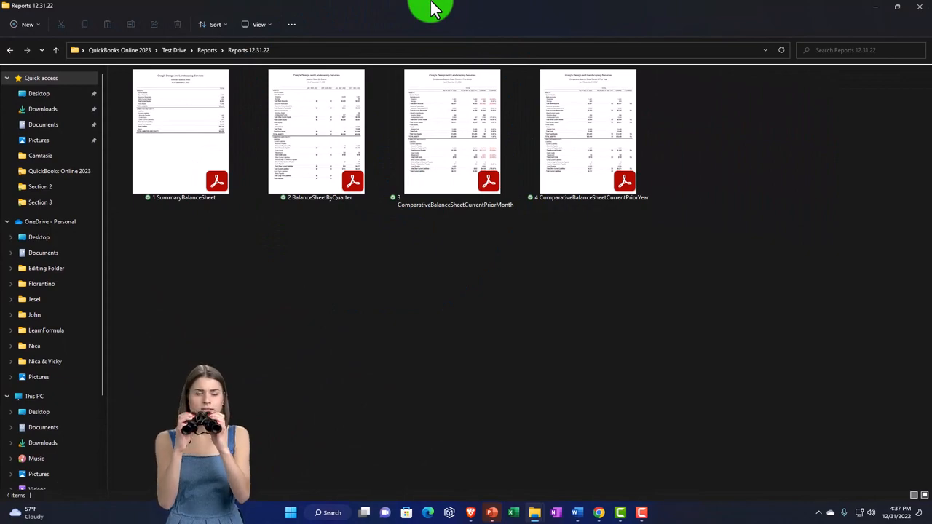
Step: Move the folder window aside and return to the browser's PDF dialog
drag(404, 13, 911, 510)
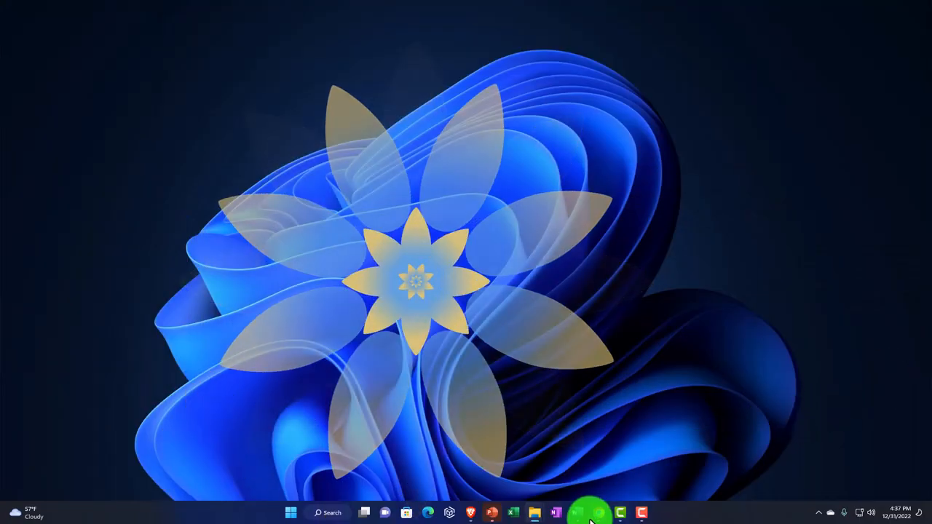
mouse_move(599, 513)
click(630, 466)
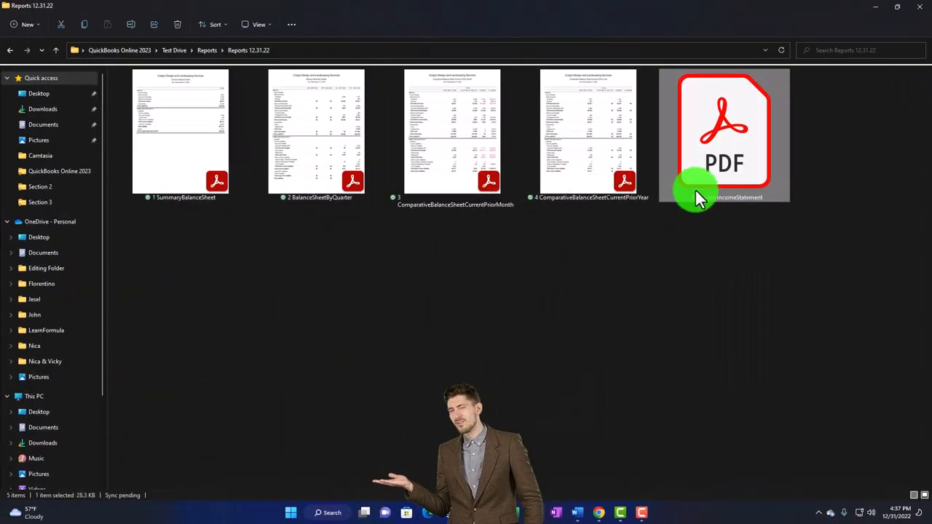
Step: Back in the custom reports list, renumber Summary Income Statement from 1 to 5 and save
click(873, 9)
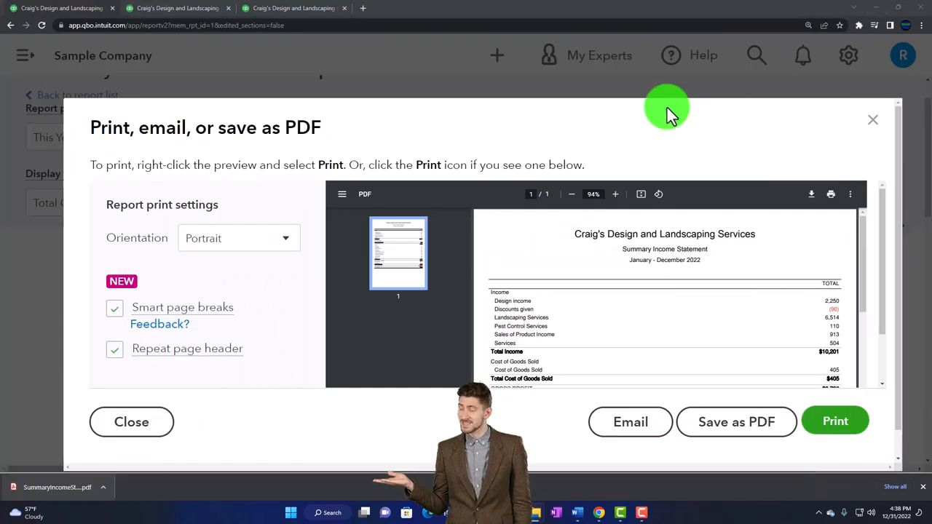
click(871, 117)
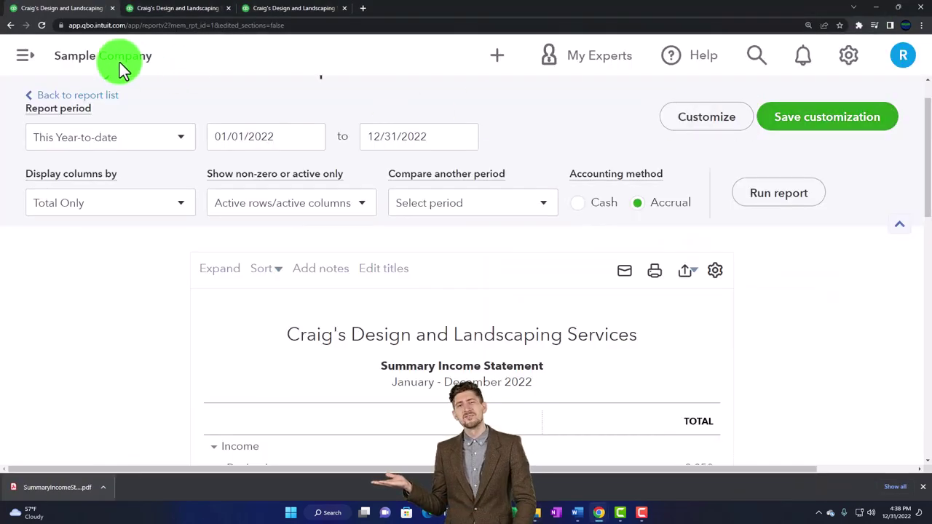
click(10, 25)
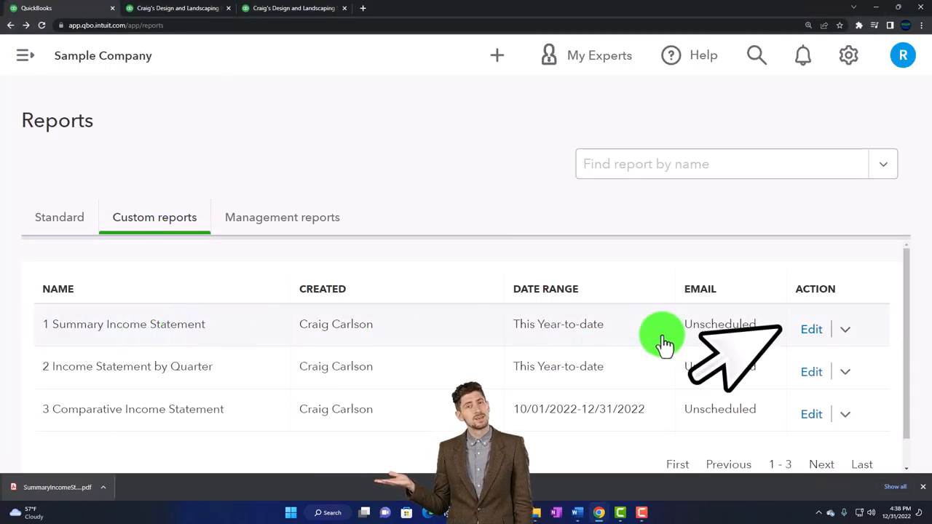
click(810, 332)
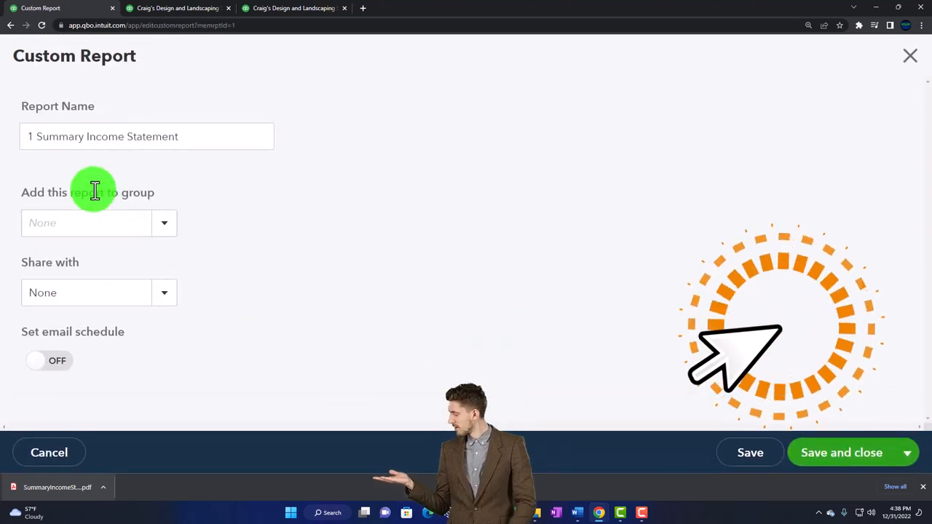
triple_click(59, 135)
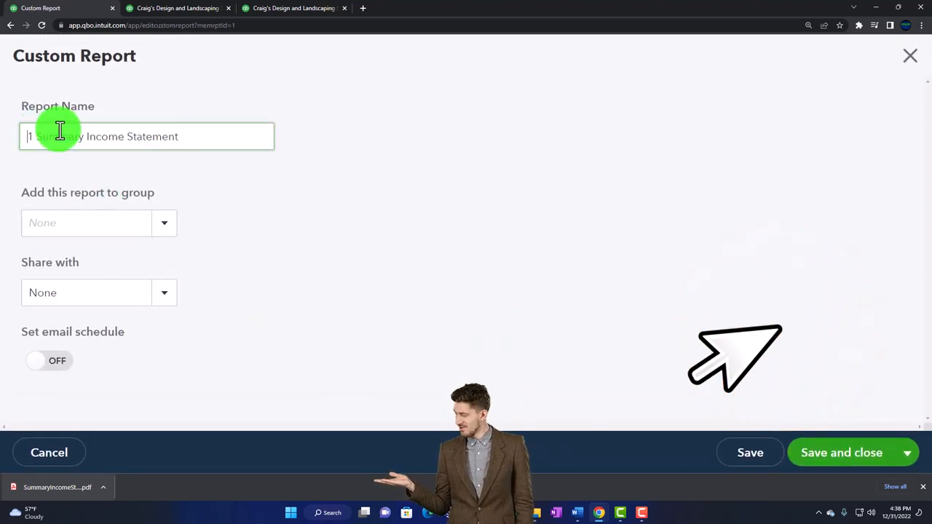
key(BackSpace)
text(5)
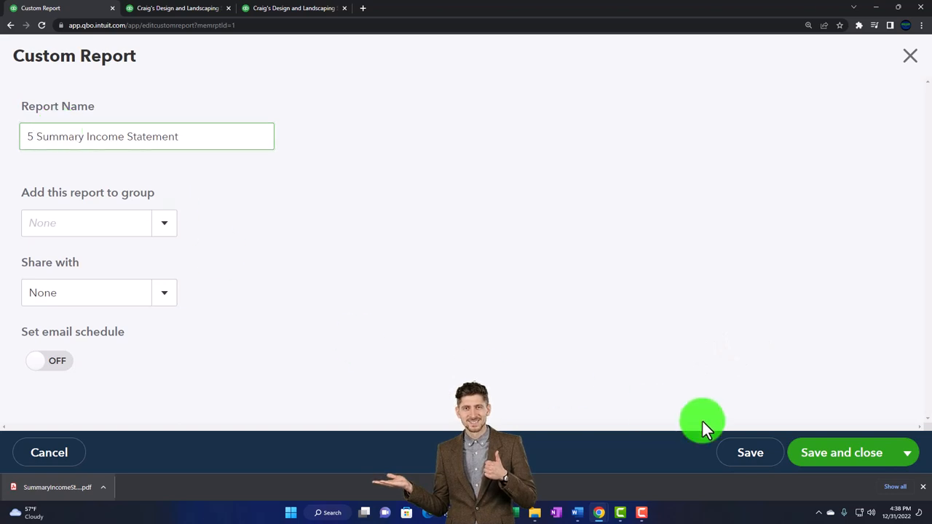
click(834, 453)
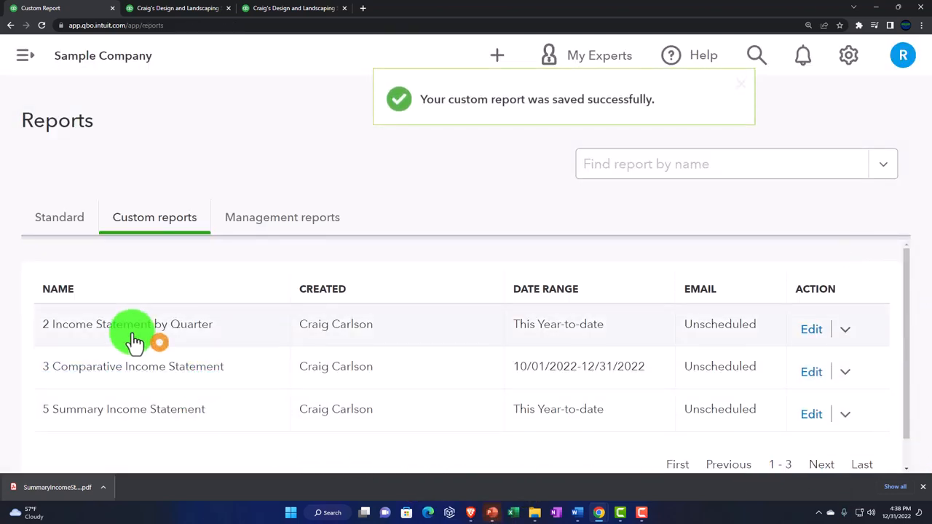
Step: Renumber Income Statement by Quarter to 6 and Comparative Income Statement to 7, saving each
click(811, 329)
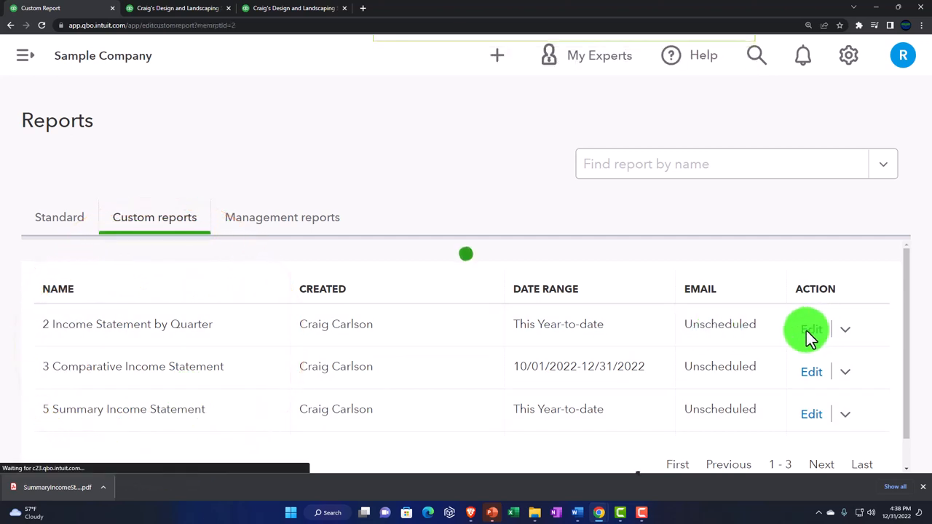
double_click(42, 152)
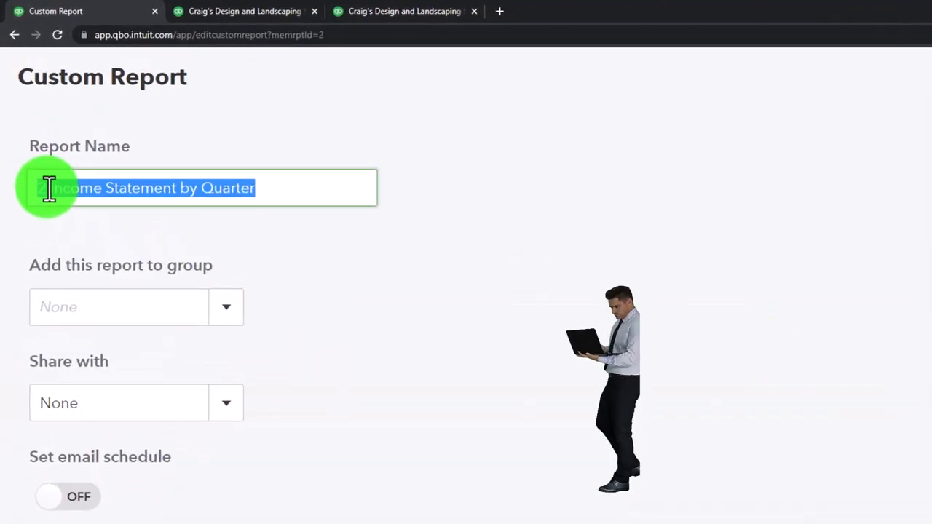
click(49, 188)
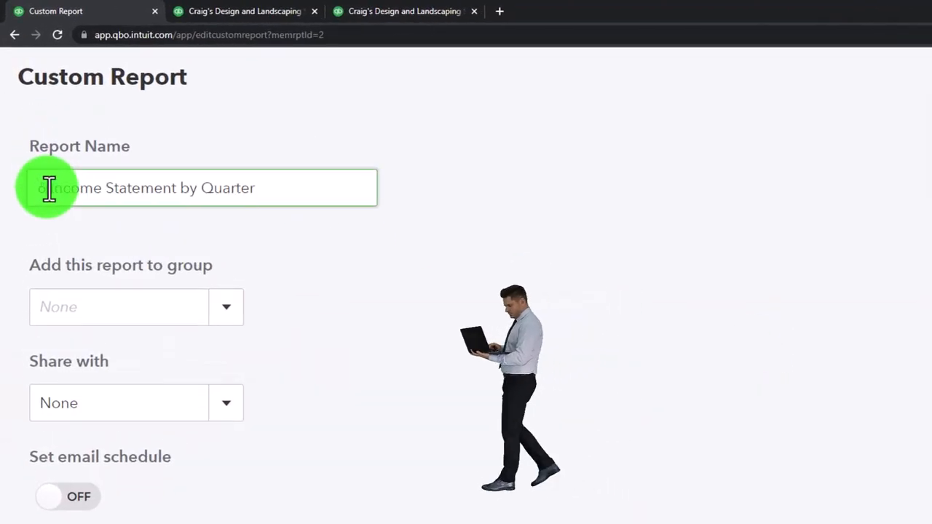
text(6)
click(842, 453)
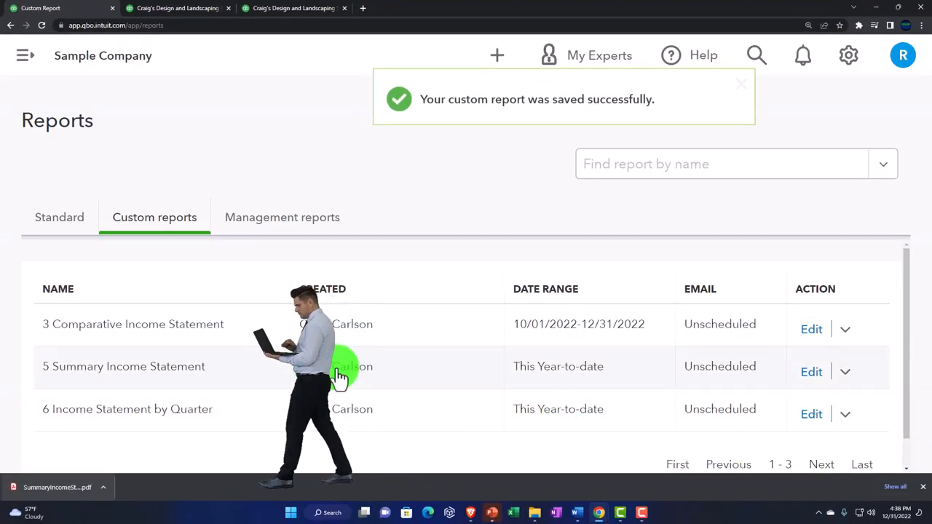
click(811, 329)
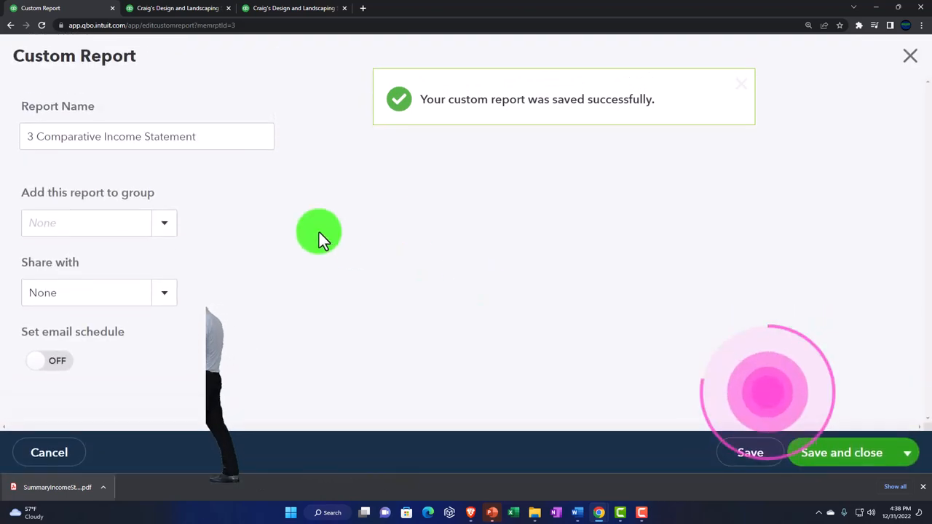
double_click(31, 136)
text(7)
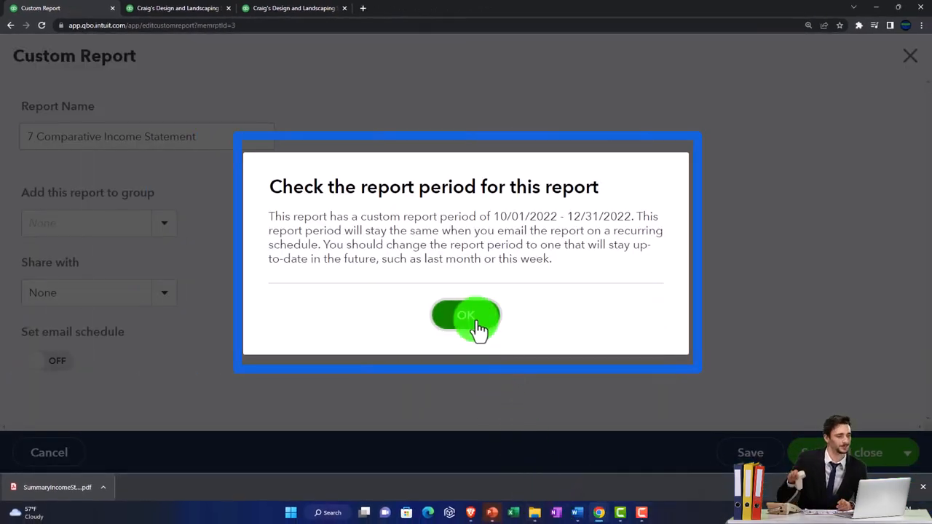
click(474, 319)
mouse_move(534, 513)
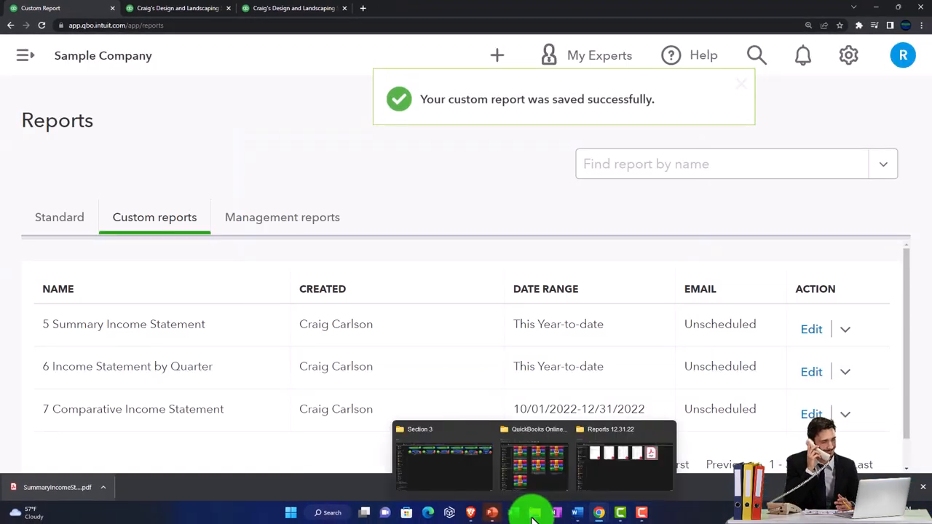
Step: Rename the SummaryIncomeStatement PDF with a leading number, mistakenly giving it 7
click(623, 459)
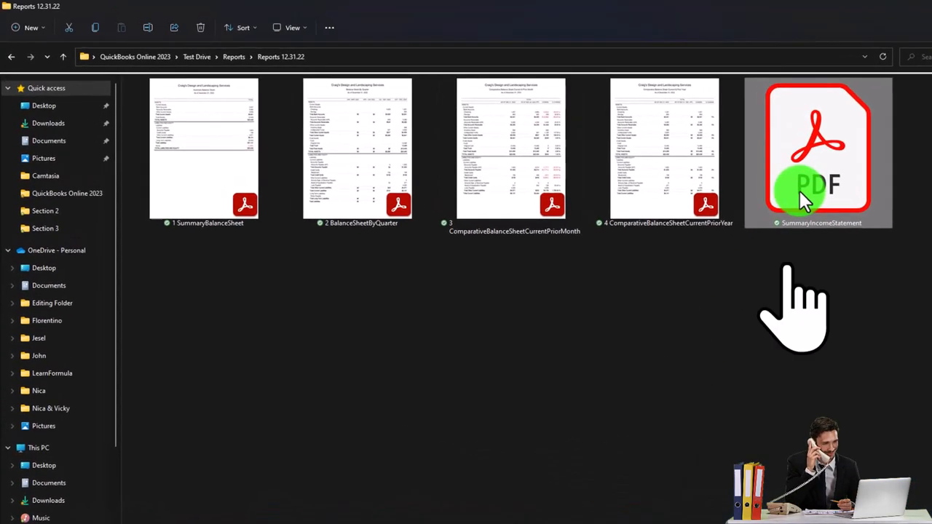
right_click(800, 191)
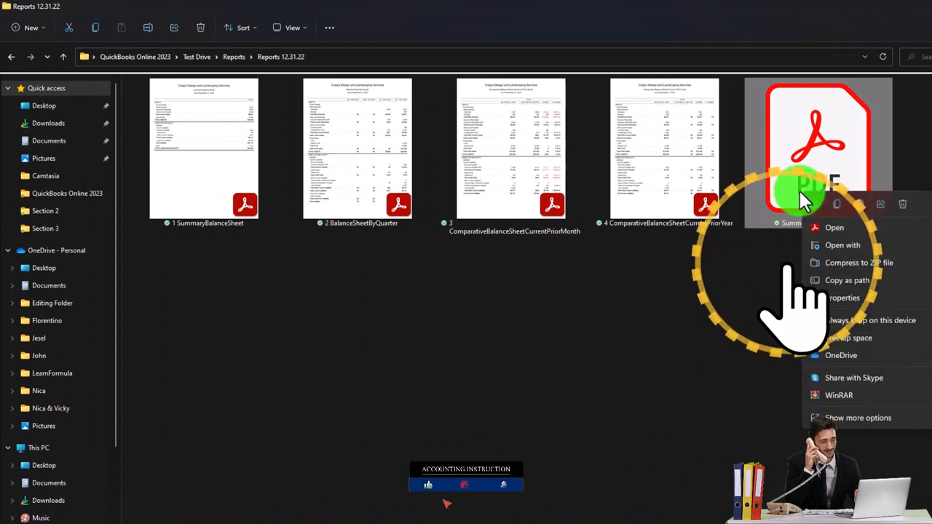
click(815, 204)
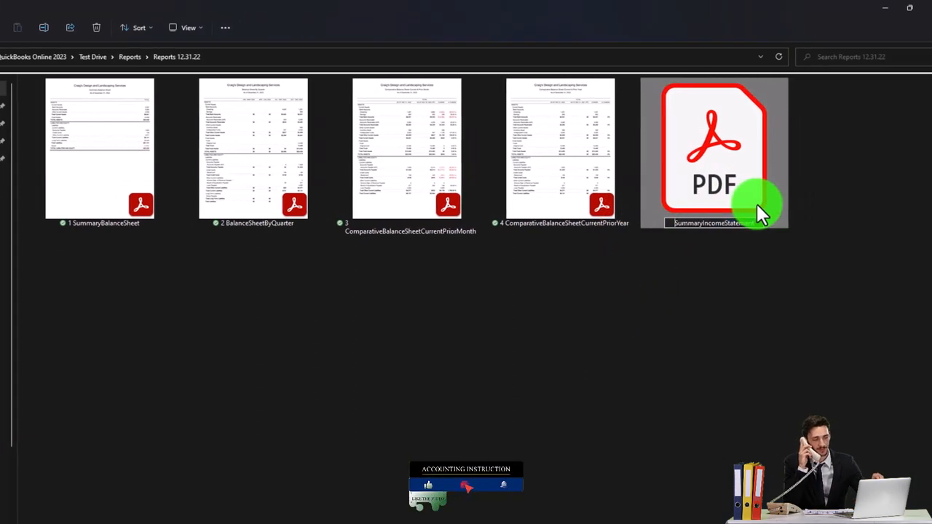
key(Home)
text(7)
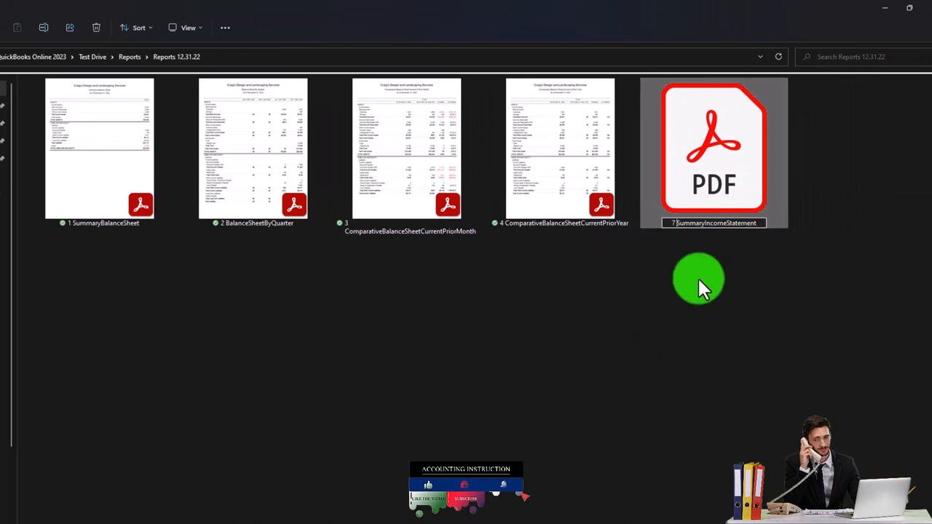
key(Return)
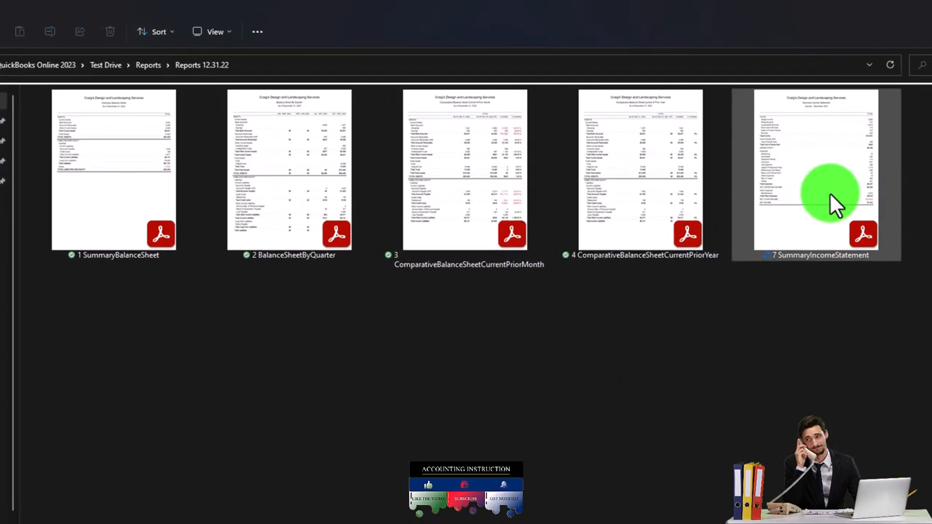
Step: Correct the file name so it reads 5 SummaryIncomeStatement
right_click(830, 192)
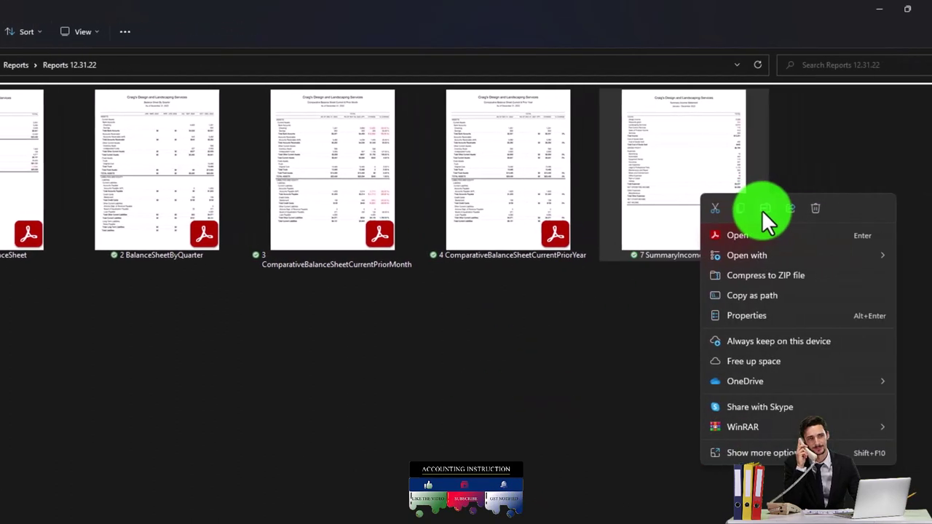
click(762, 210)
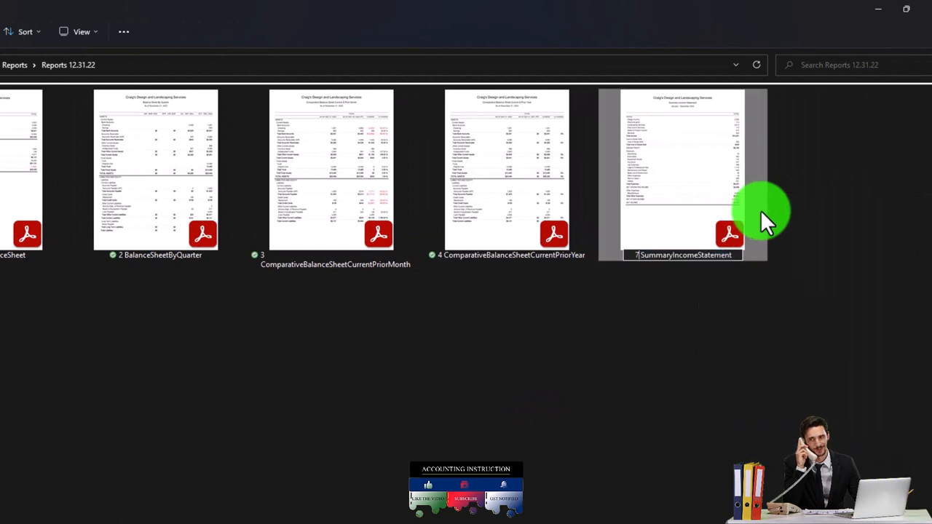
text(5)
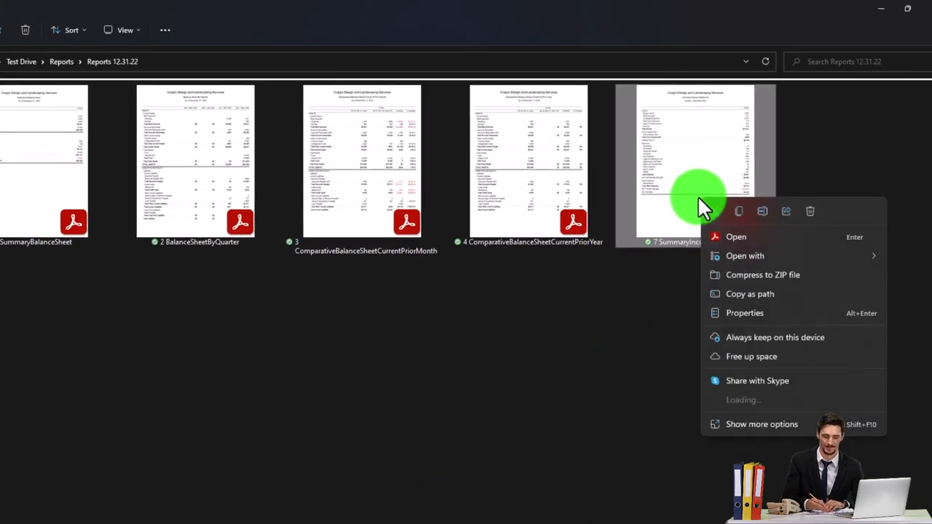
click(772, 200)
key(Home)
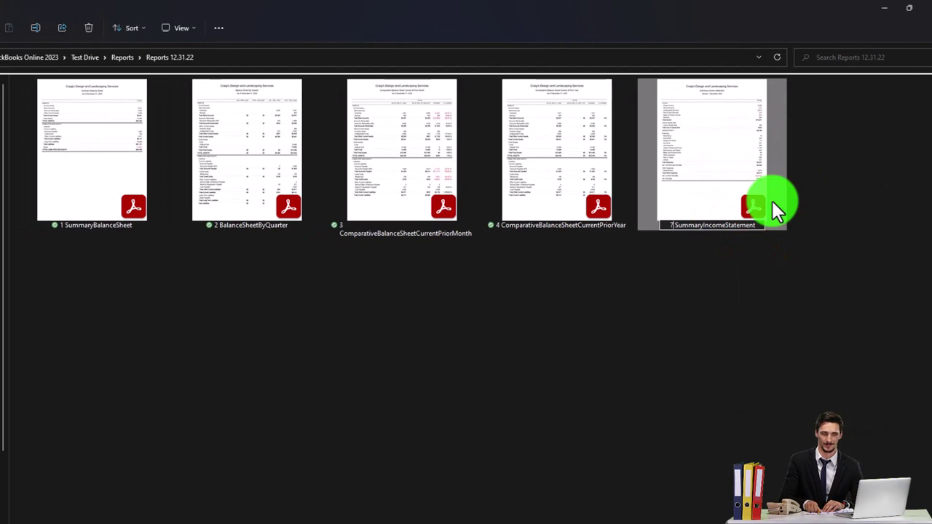
key(BackSpace)
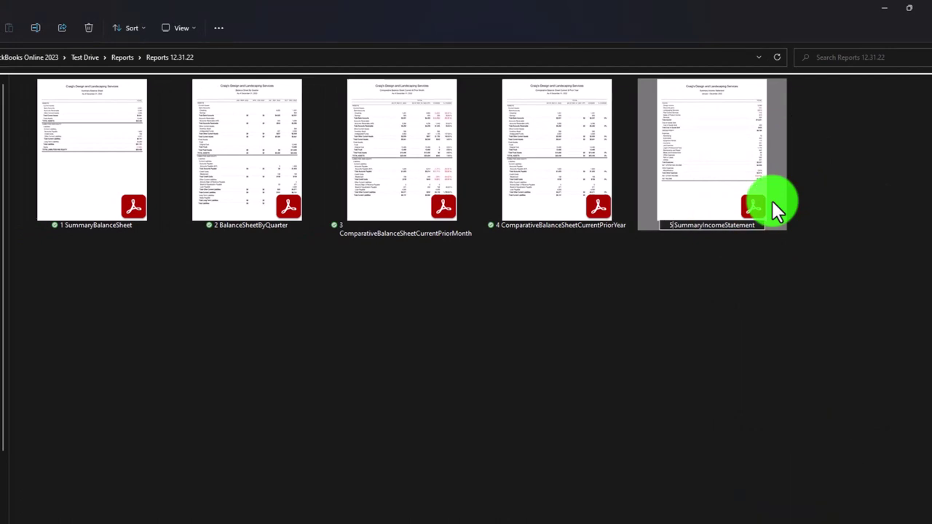
text(5)
key(Return)
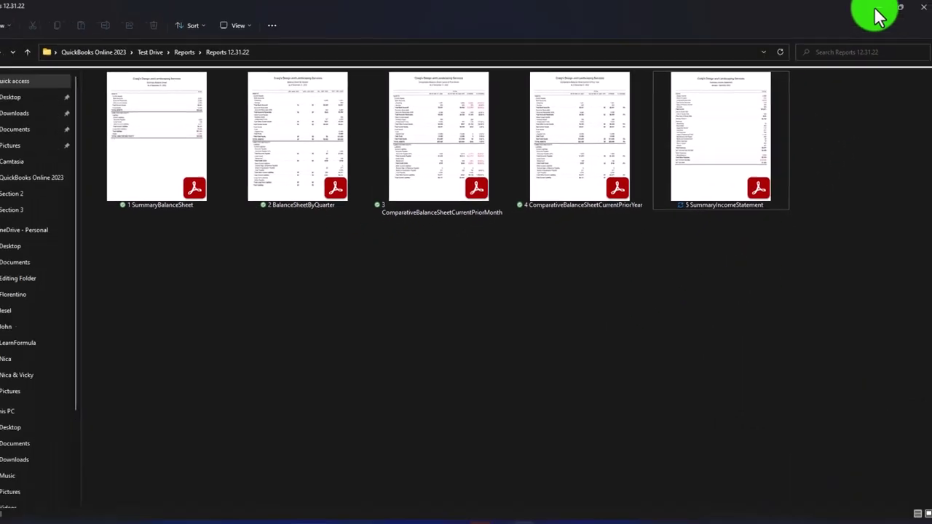
Step: Export the 6 Income Statement by Quarter report to PDF and download it, then uncover the desktop
click(879, 14)
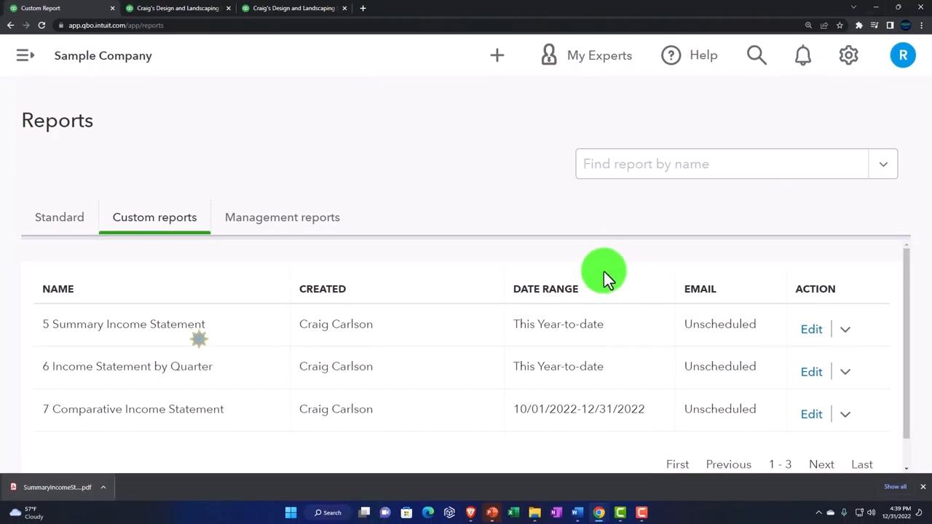
click(157, 366)
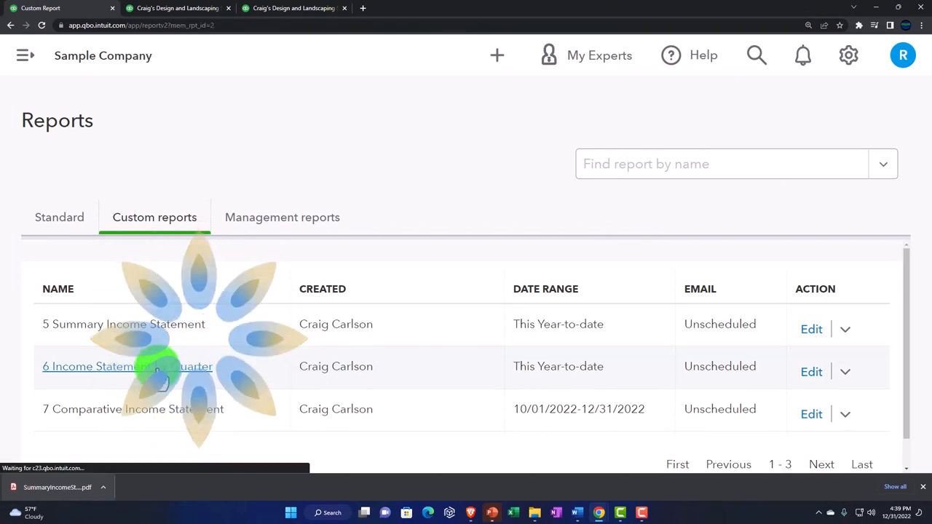
scroll(159, 369, down, 3)
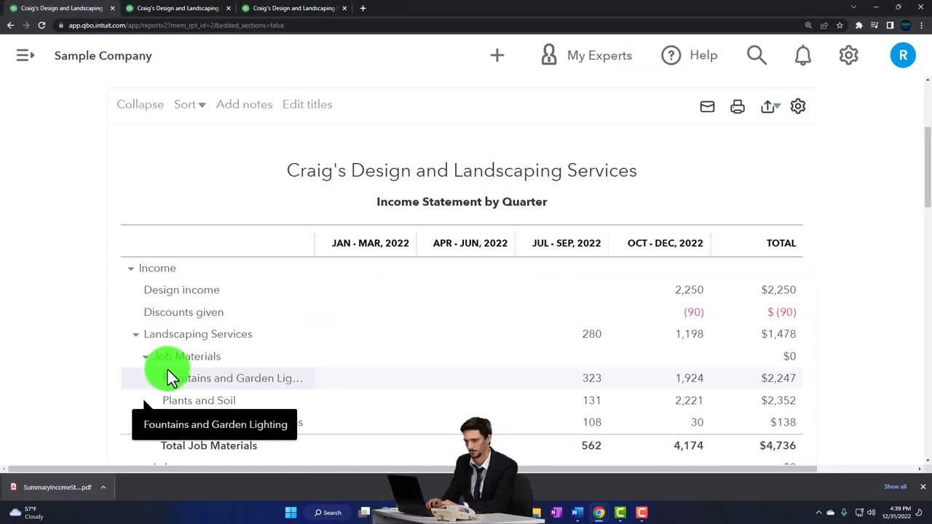
scroll(167, 370, up, 5)
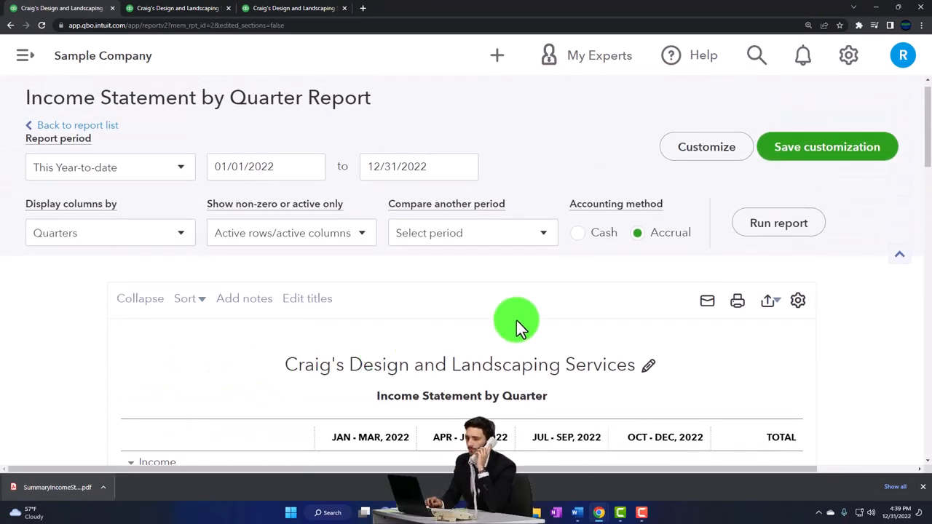
click(769, 301)
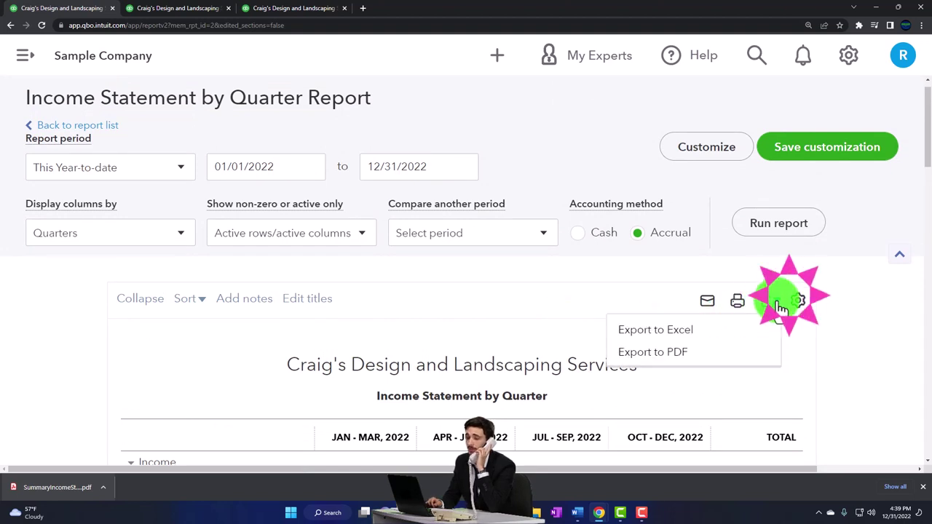
click(719, 353)
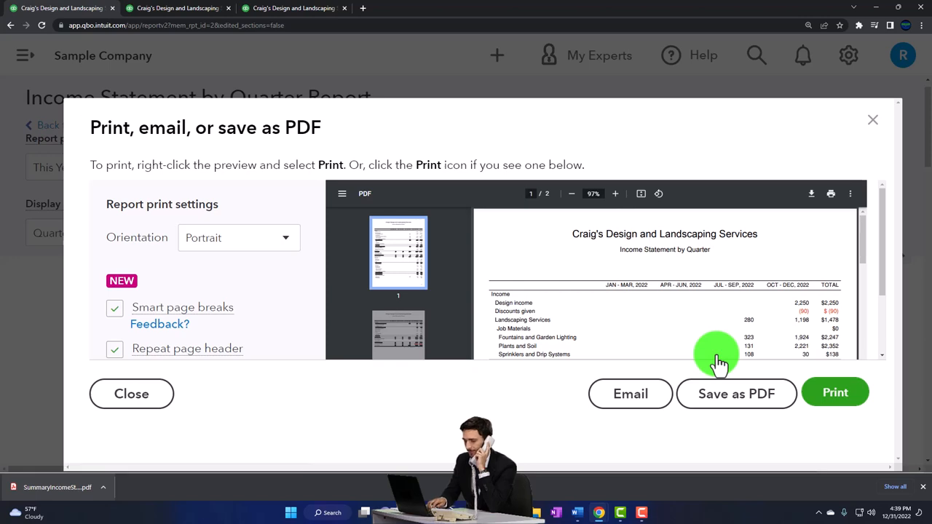
click(743, 393)
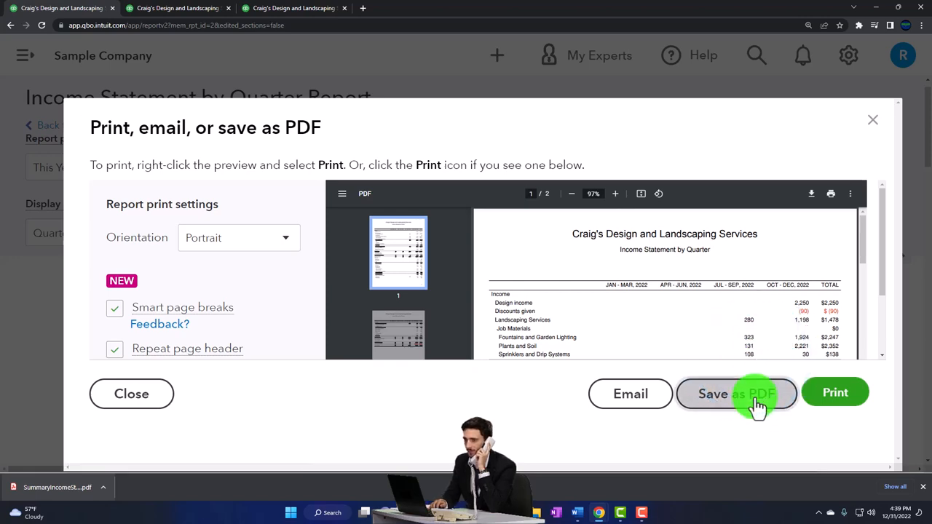
drag(545, 26, 929, 86)
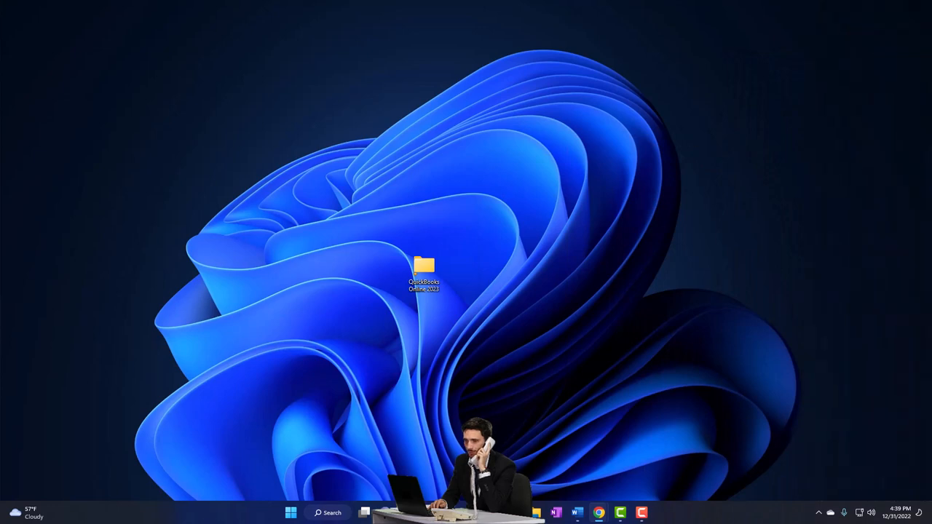
mouse_move(536, 512)
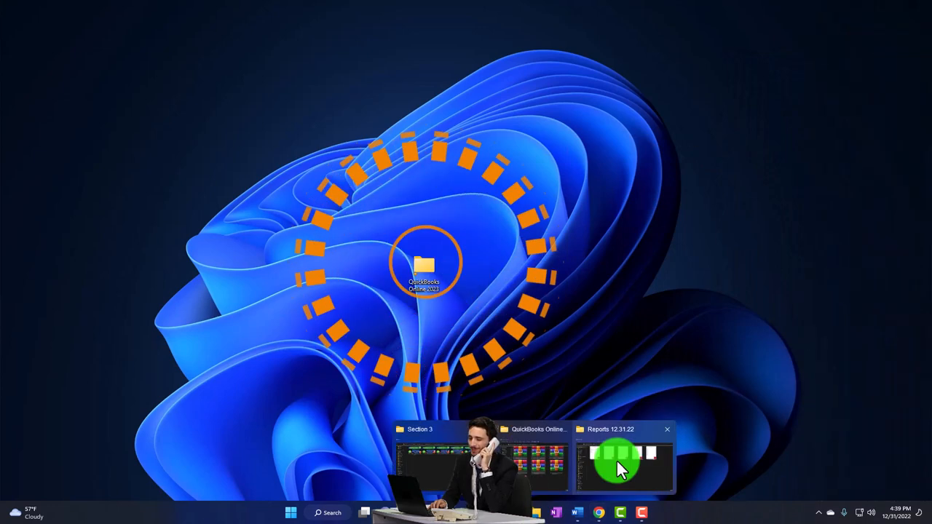
Step: Rename the new PDF in Reports 12.31.22 to 6 IncomeStatementbyQuarter
click(623, 466)
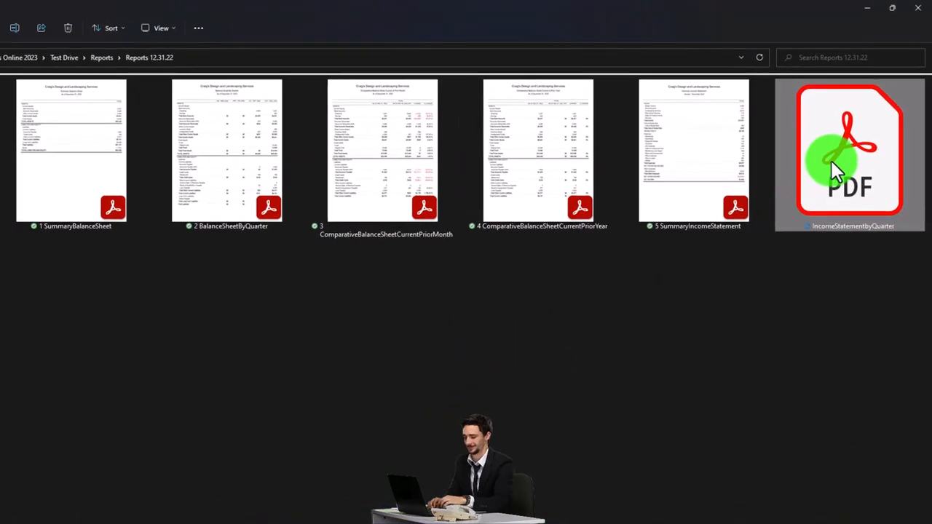
click(831, 160)
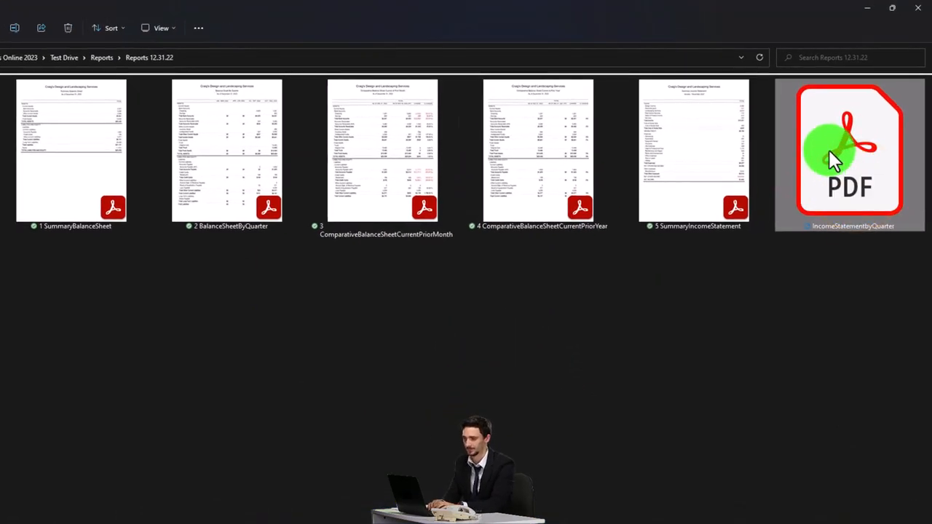
right_click(829, 150)
click(711, 163)
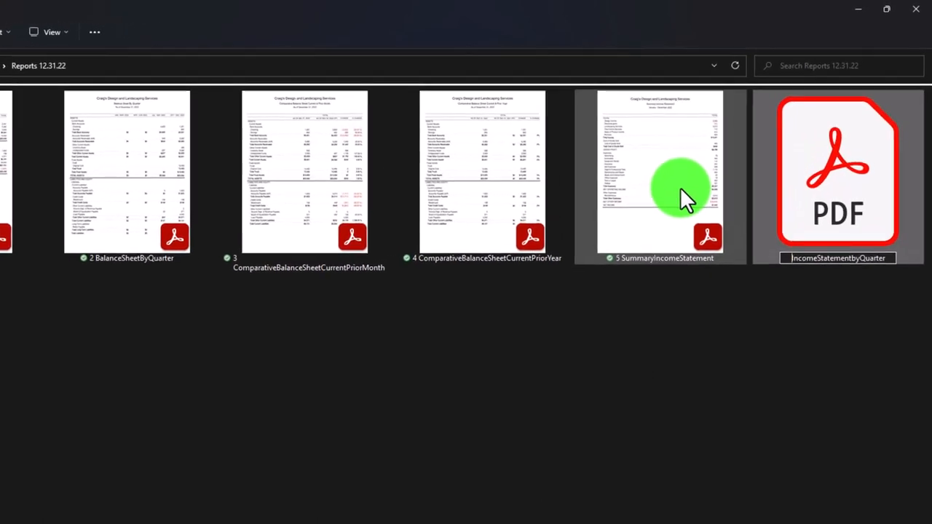
text(6)
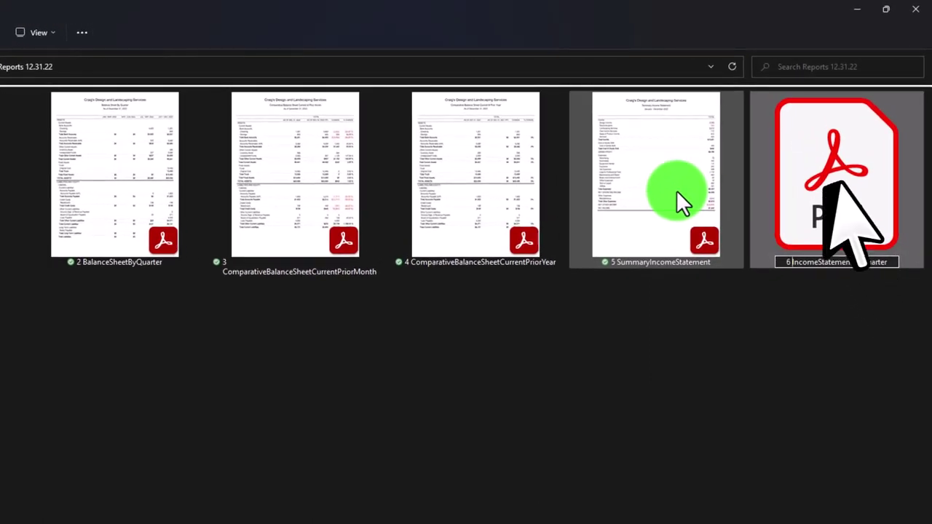
click(677, 190)
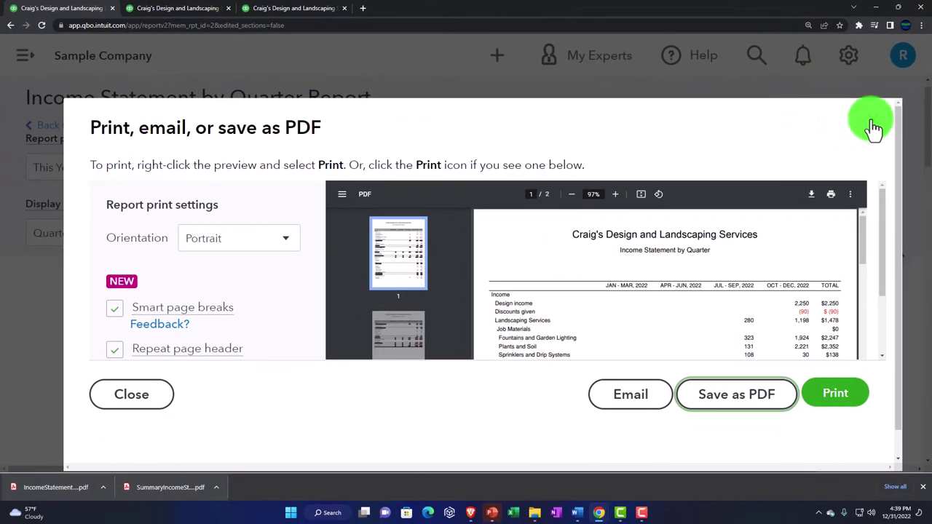
Step: From the custom reports list, export 7 Comparative Income Statement to PDF and save the download
click(874, 129)
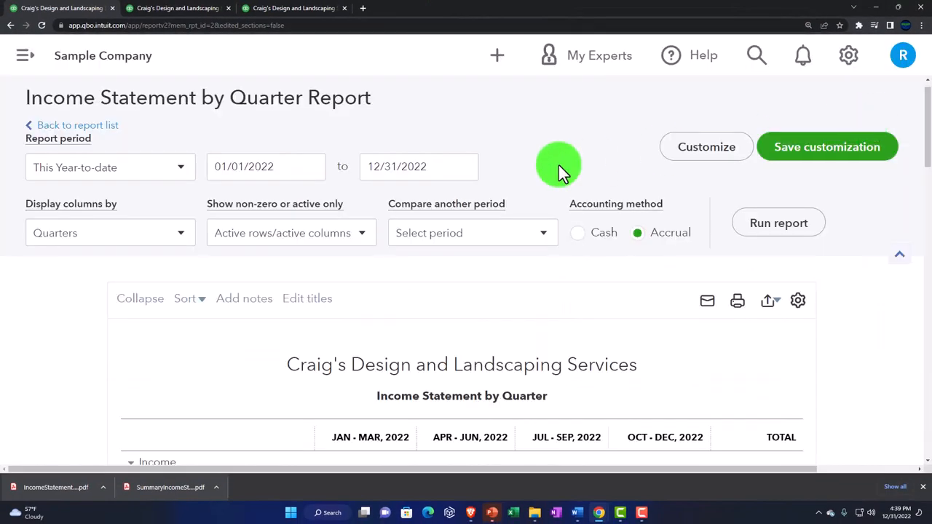
click(16, 26)
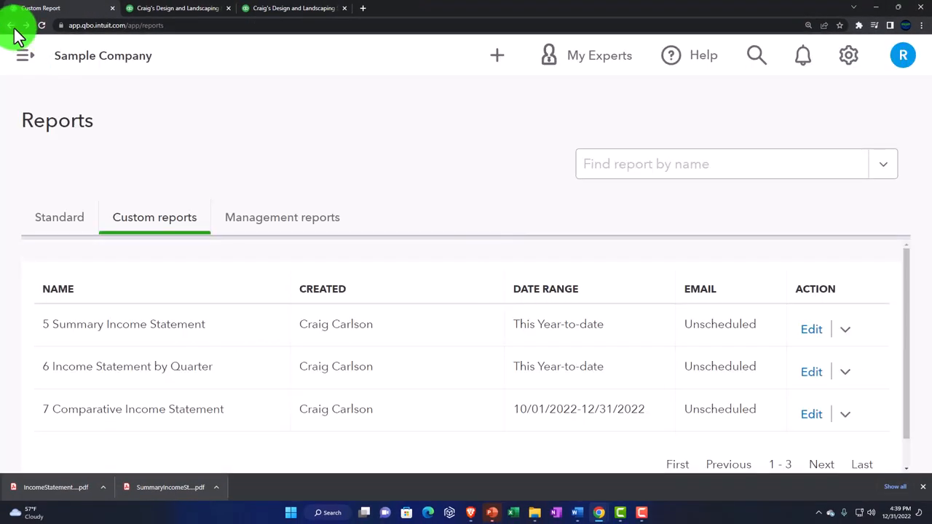
click(106, 409)
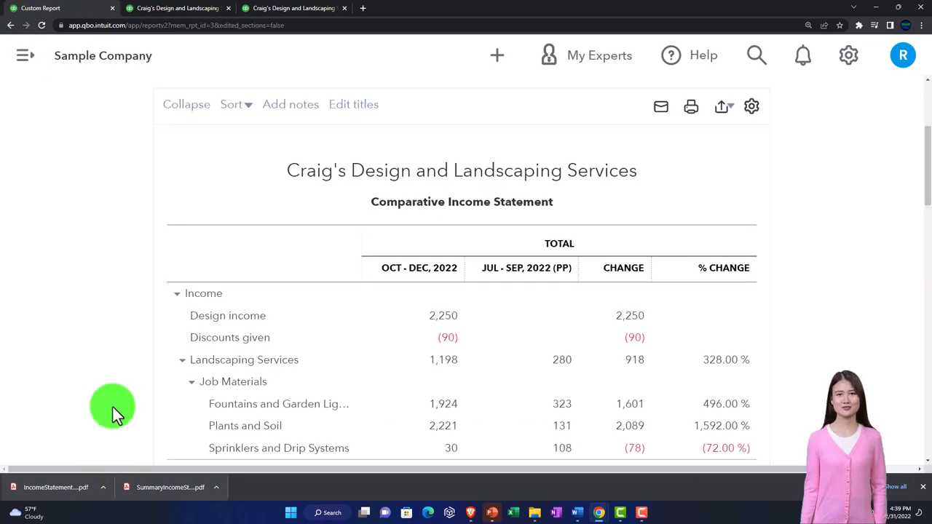
scroll(113, 407, up, 2)
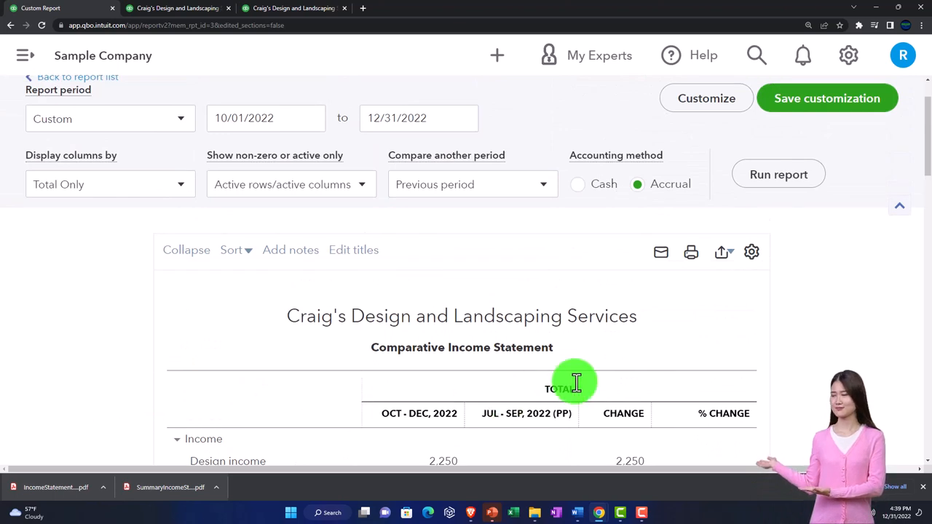
click(723, 253)
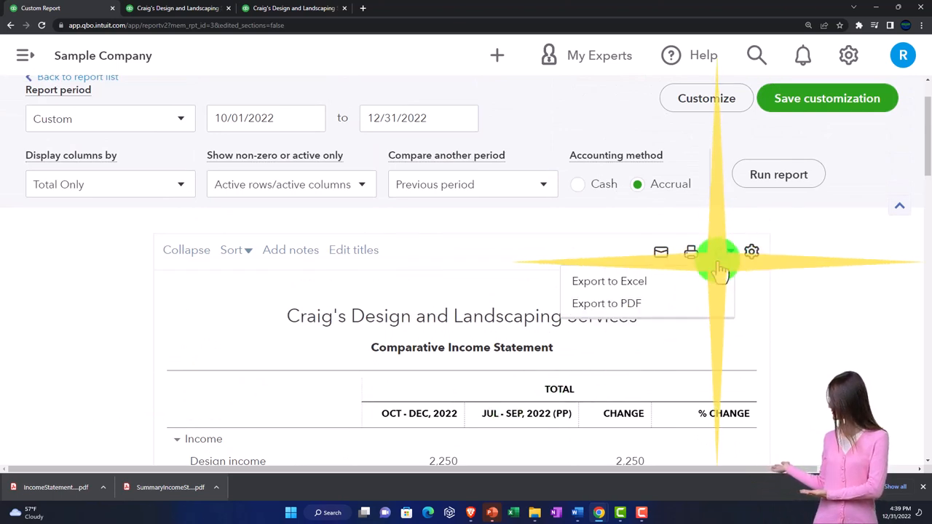
click(683, 304)
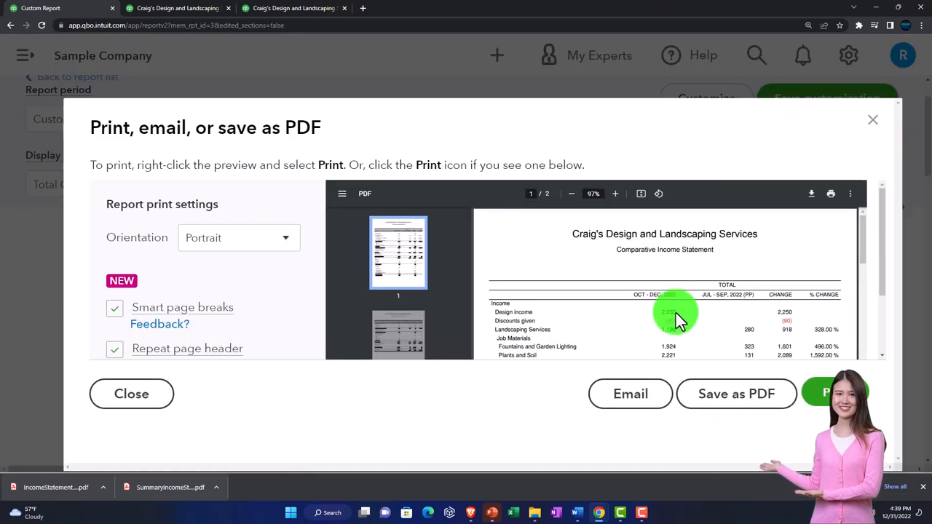
click(728, 394)
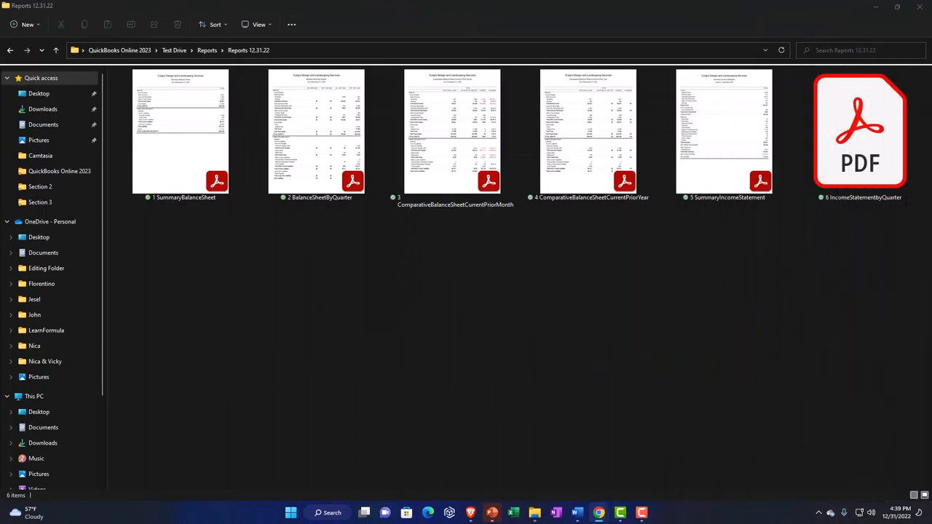
Step: Move the downloaded PDF into Reports 12.31.22 and rename it 7 ComparativeIncomeStatement
drag(516, 323, 452, 320)
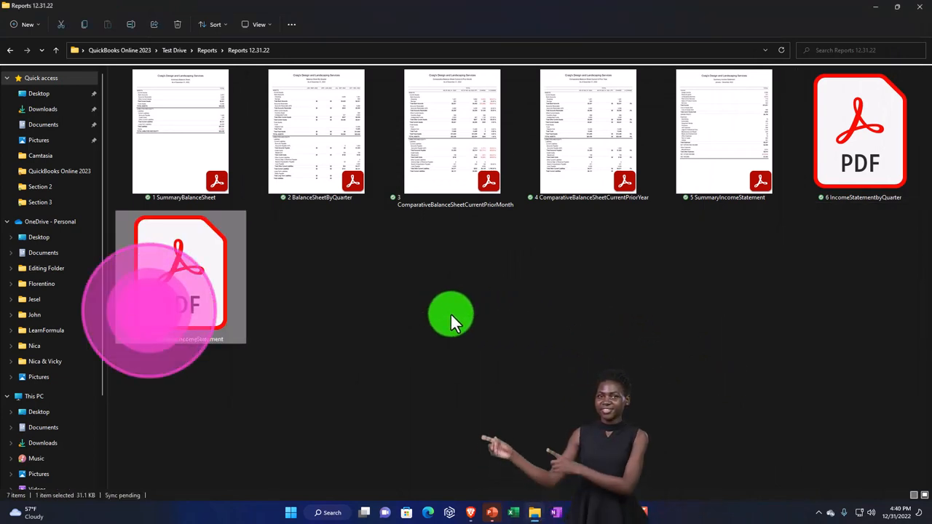
right_click(178, 270)
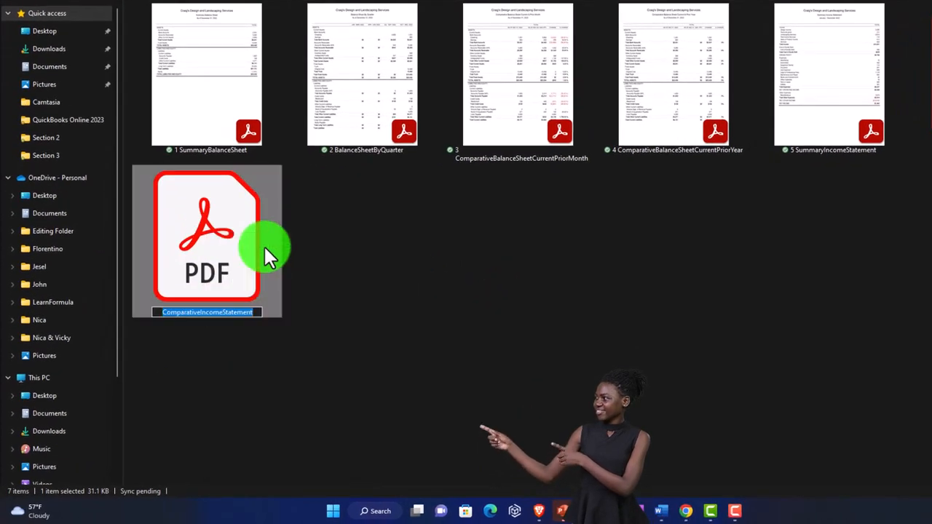
key(F2)
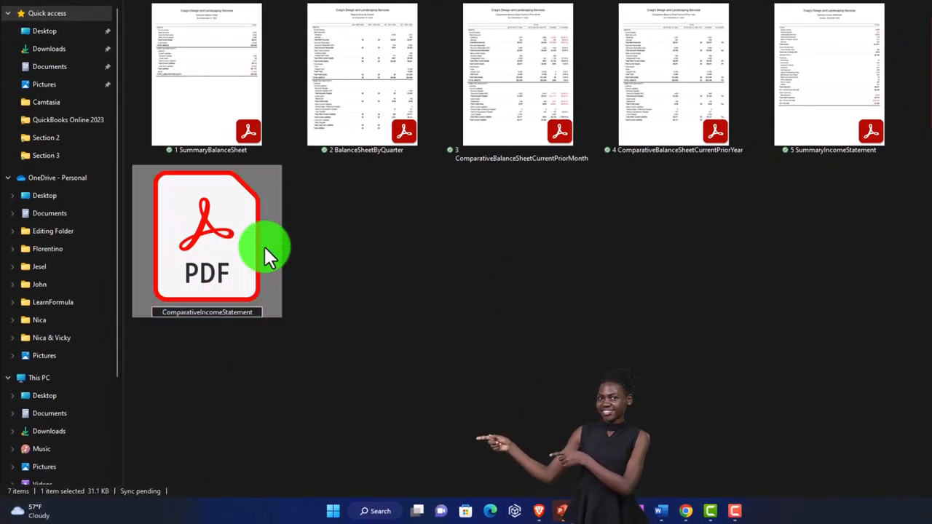
text(7)
key(Return)
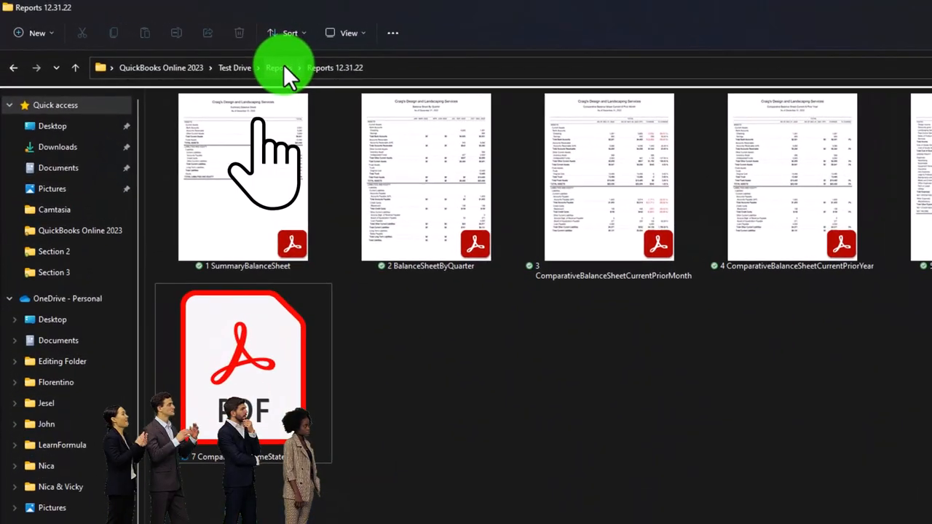
Step: Delete the old archive and compress Reports 12.31.22 into a new ZIP with the default name
click(283, 67)
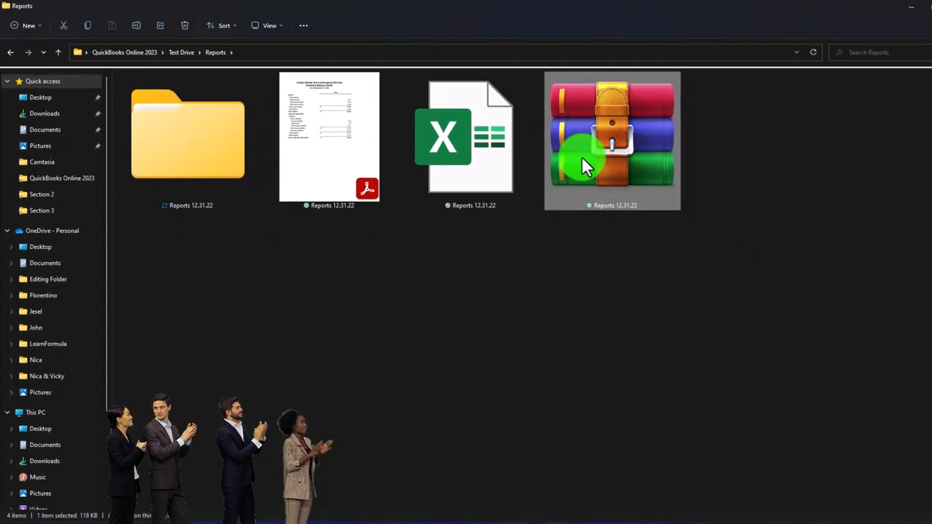
key(Delete)
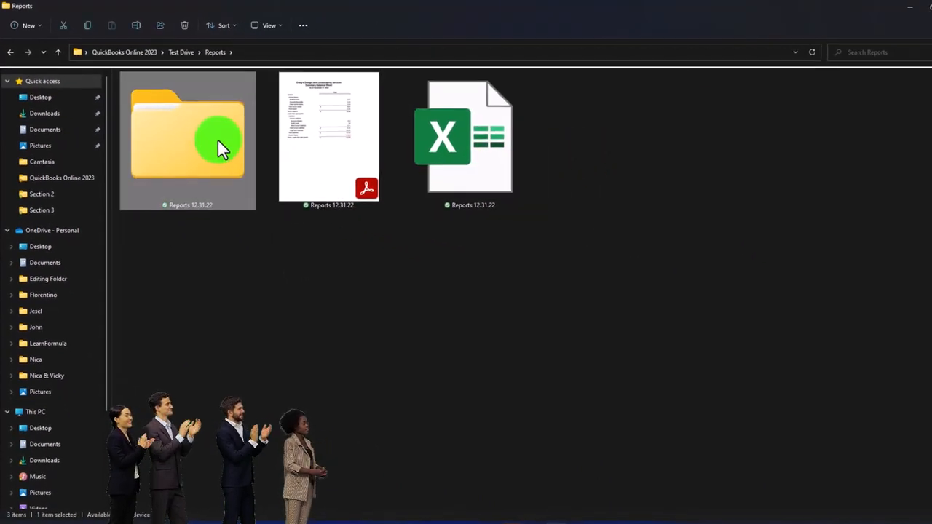
right_click(217, 138)
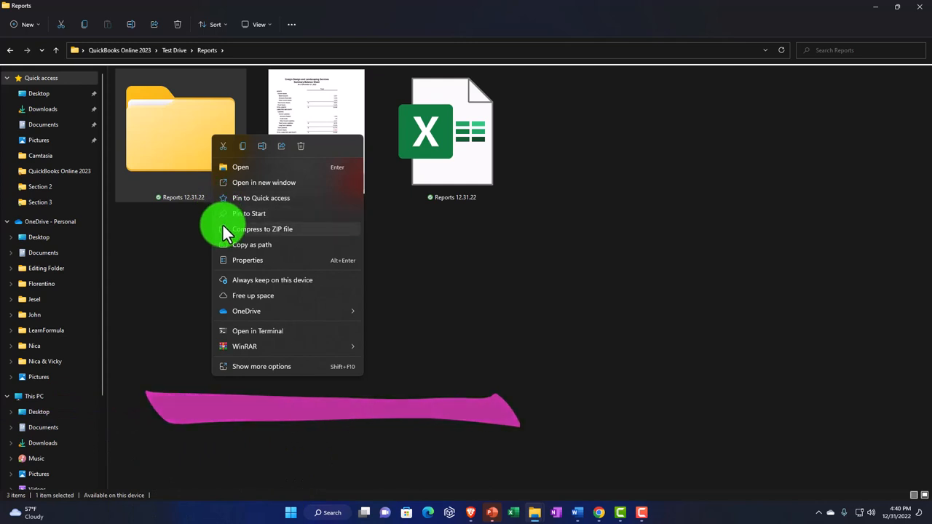
click(290, 230)
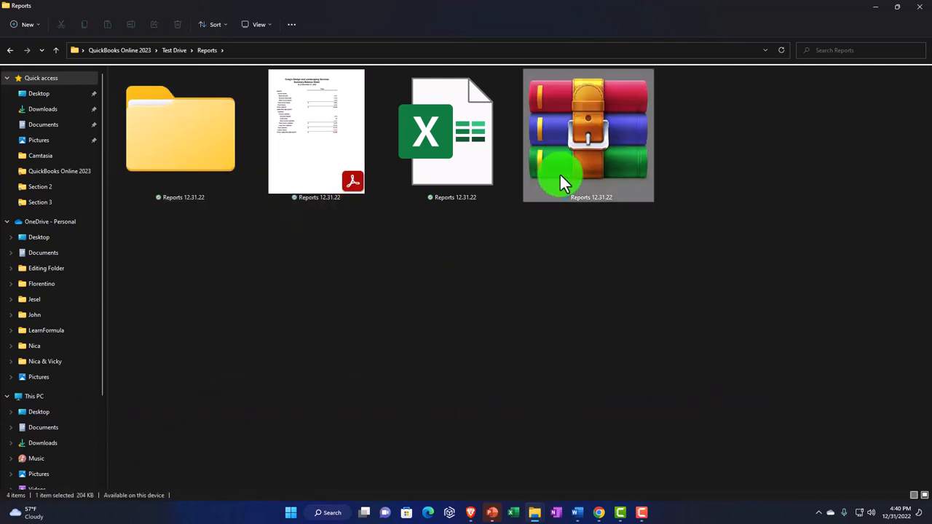
key(Return)
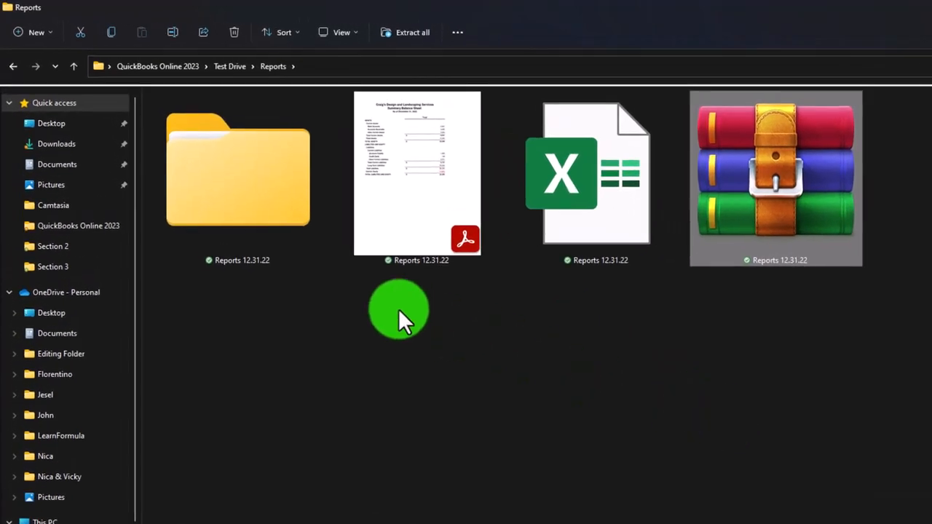
Step: Reopen Reports 12.31.22 to verify all seven PDFs, then bring QuickBooks back into view
click(305, 234)
double_click(305, 234)
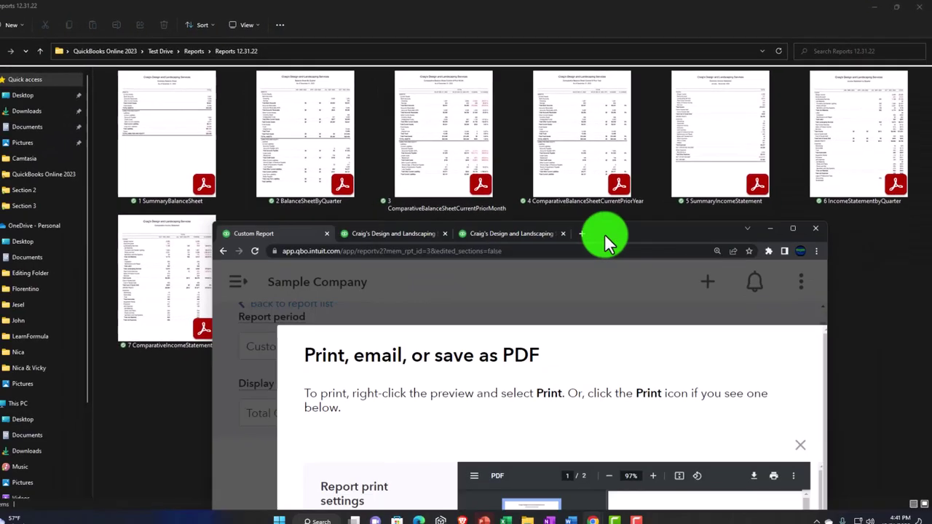
drag(604, 234, 545, 7)
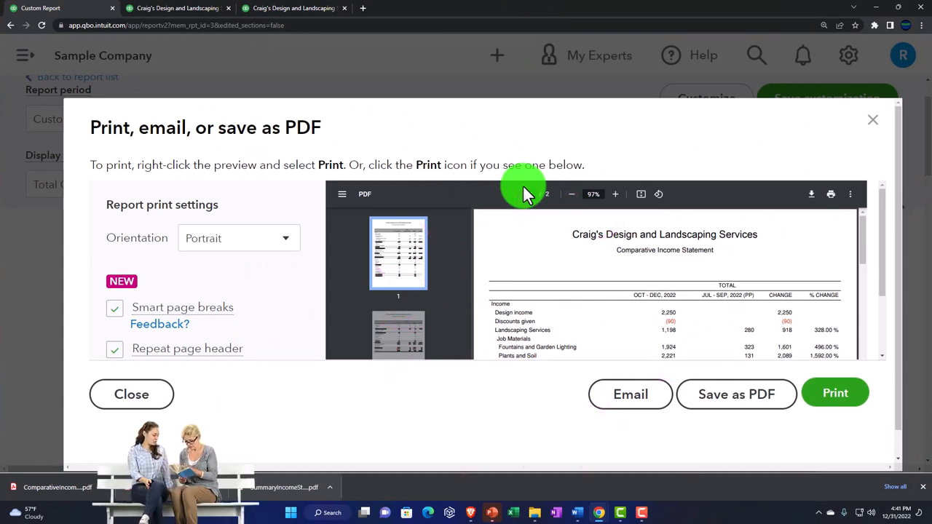
Step: From the Management reports tab, copy Company Overview to create Company Overview-1
click(879, 129)
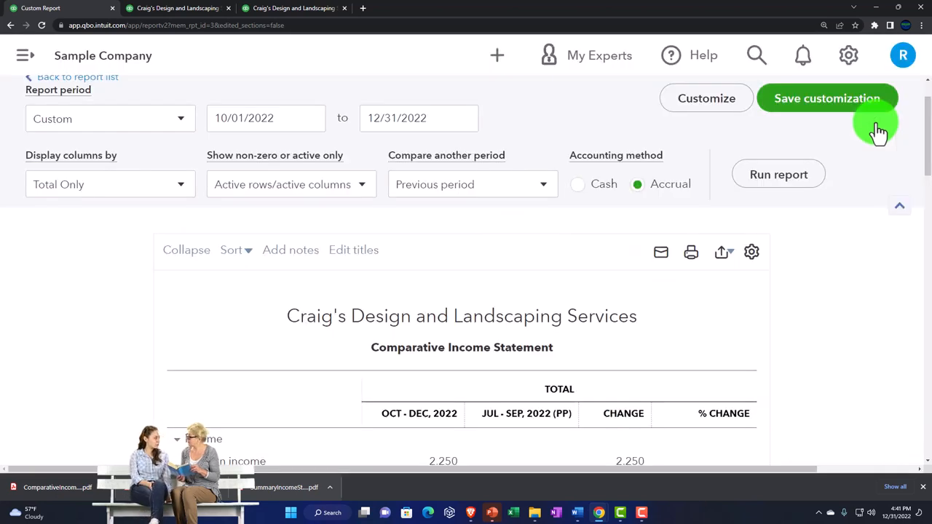
click(11, 25)
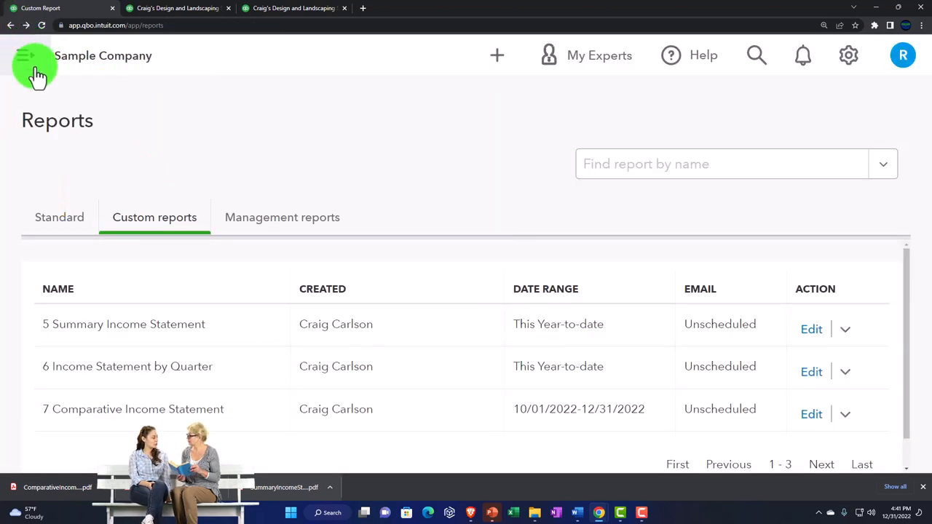
click(262, 218)
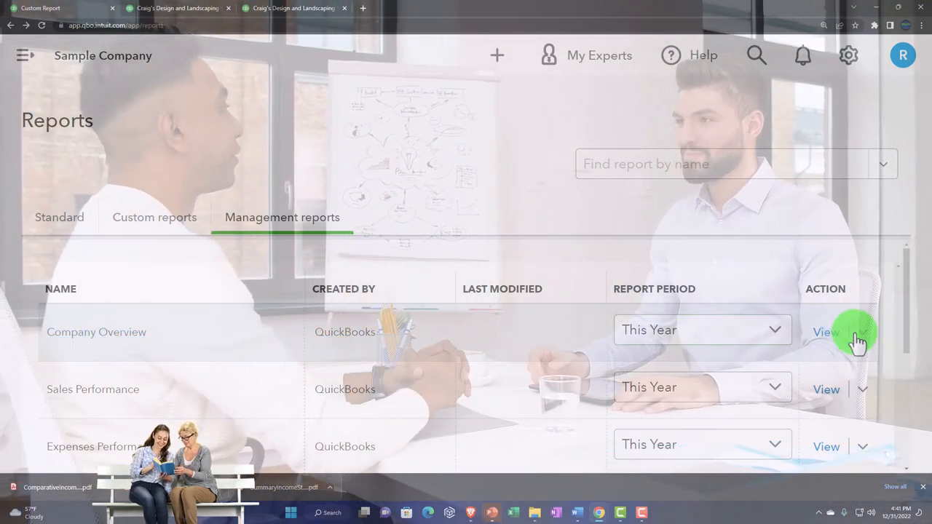
click(862, 332)
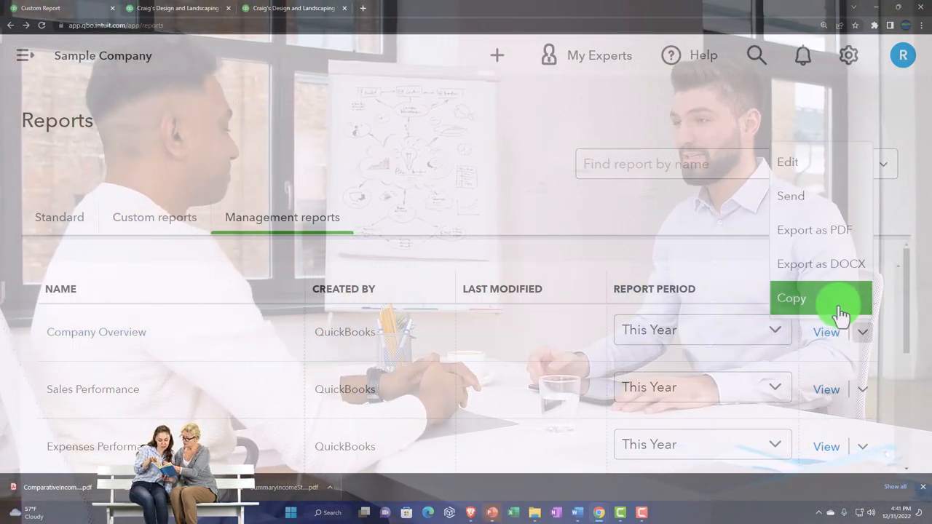
click(839, 313)
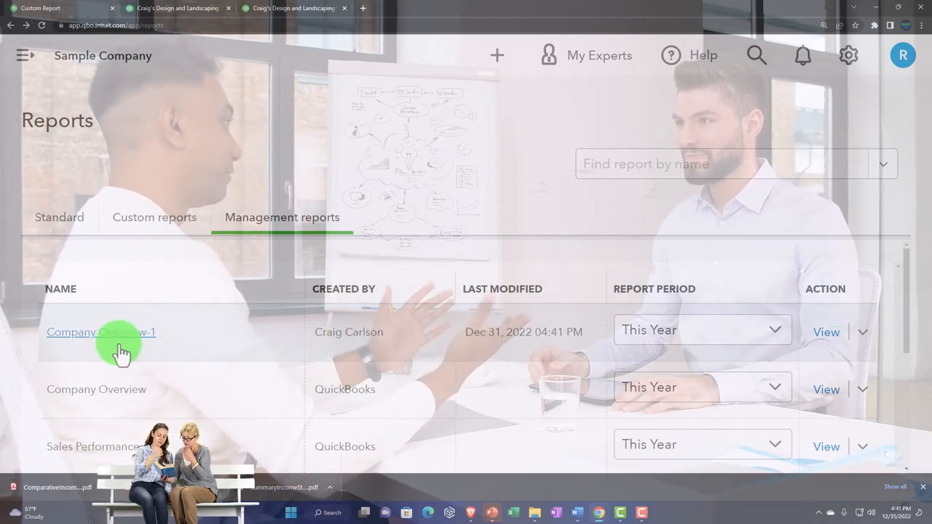
click(863, 333)
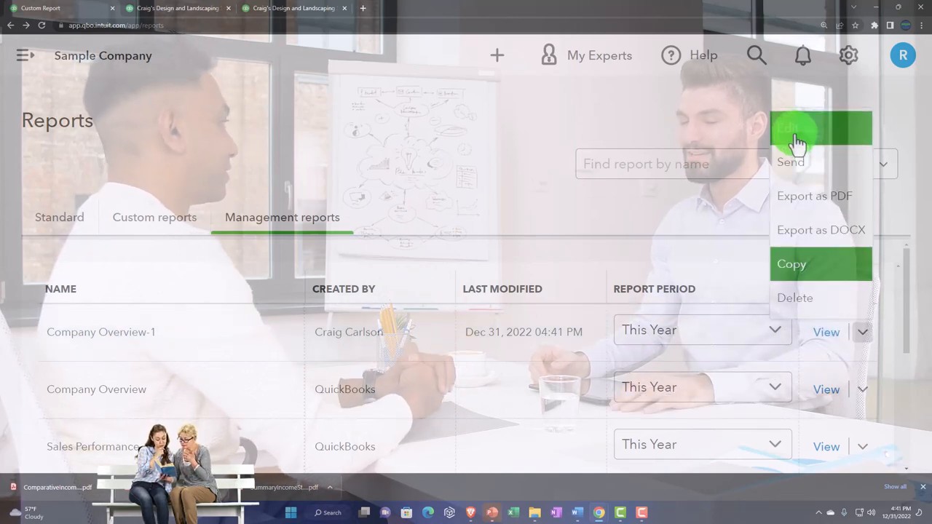
Step: Edit Company Overview-1's cover page with a different style and prepared-by, then review the table of contents
click(792, 130)
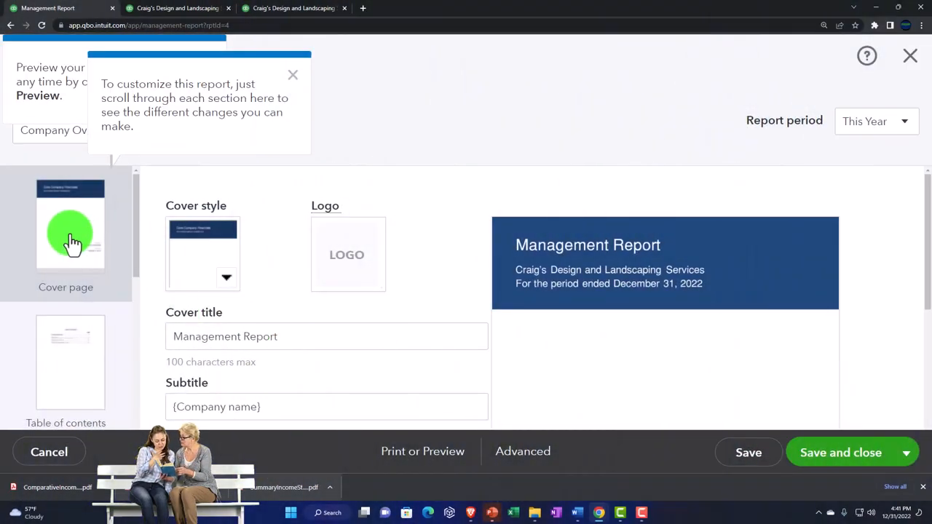
scroll(345, 255, down, 1)
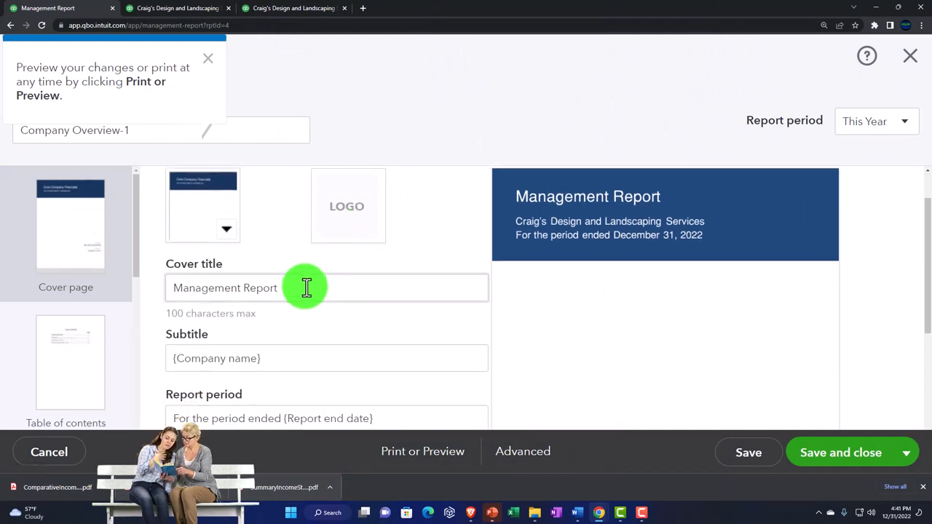
click(231, 233)
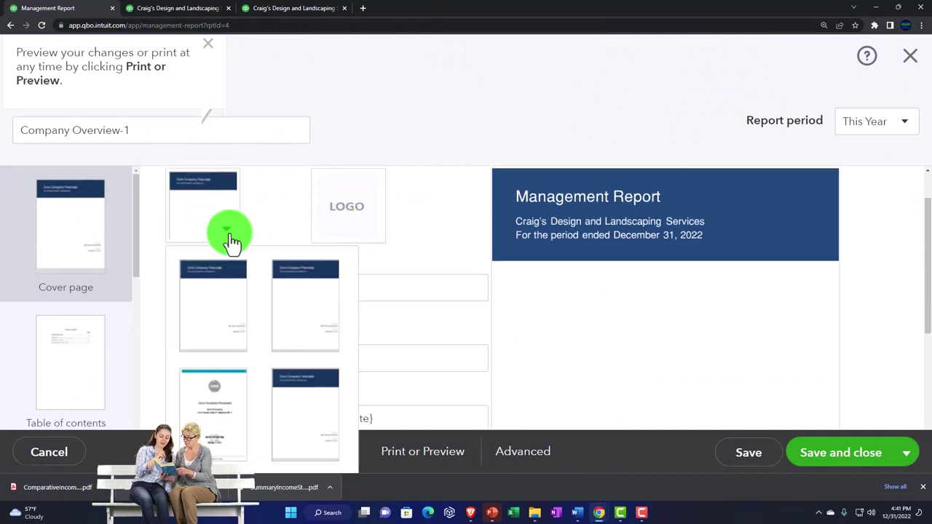
click(225, 405)
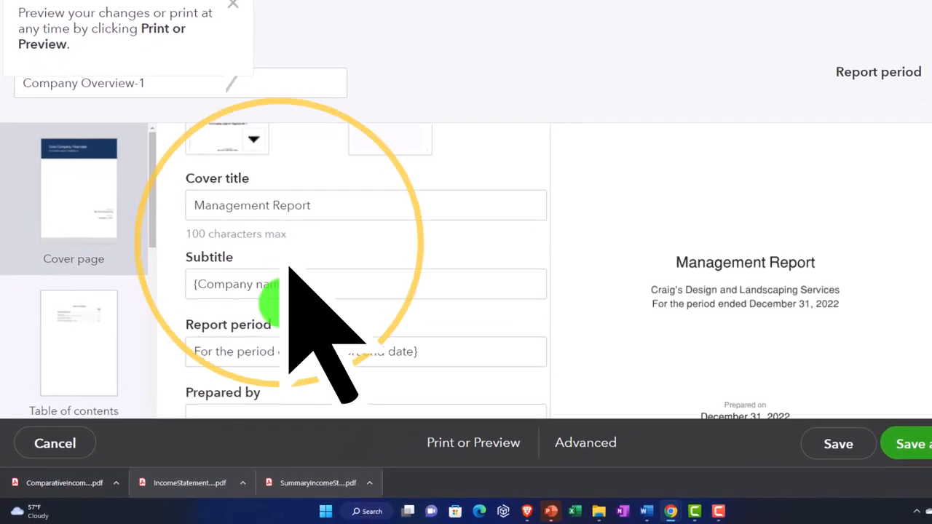
scroll(262, 302, down, 3)
scroll(259, 304, down, 3)
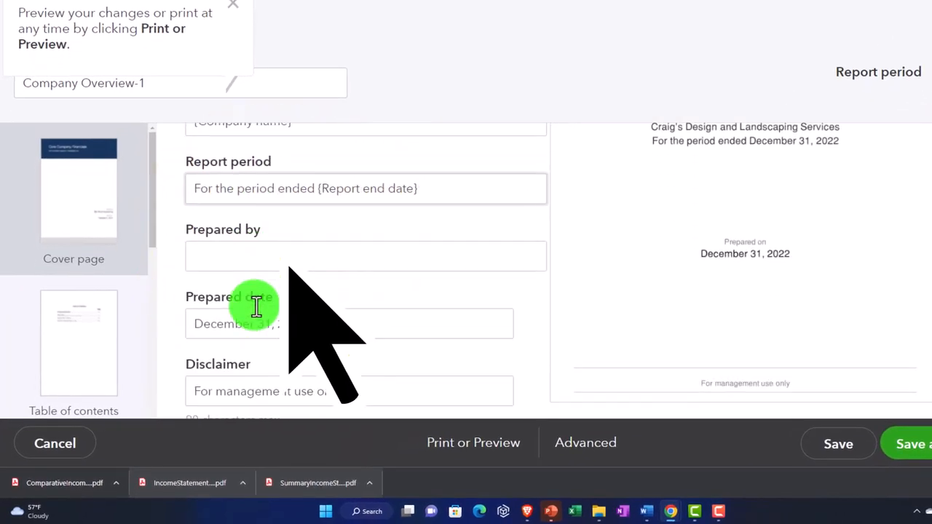
click(246, 263)
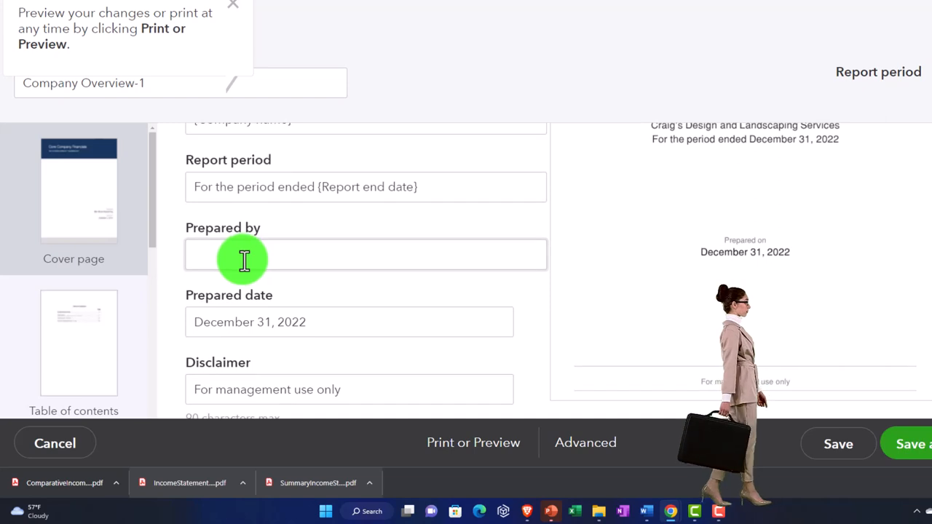
click(86, 357)
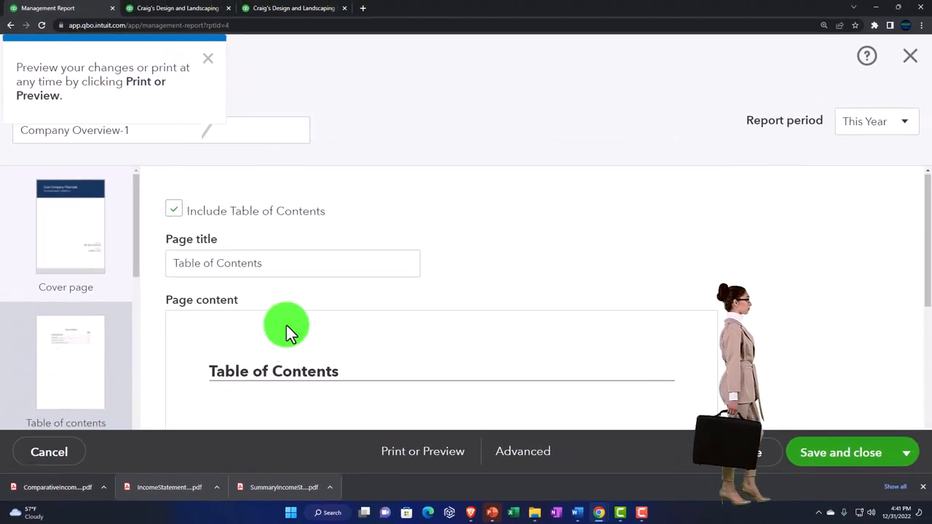
click(209, 273)
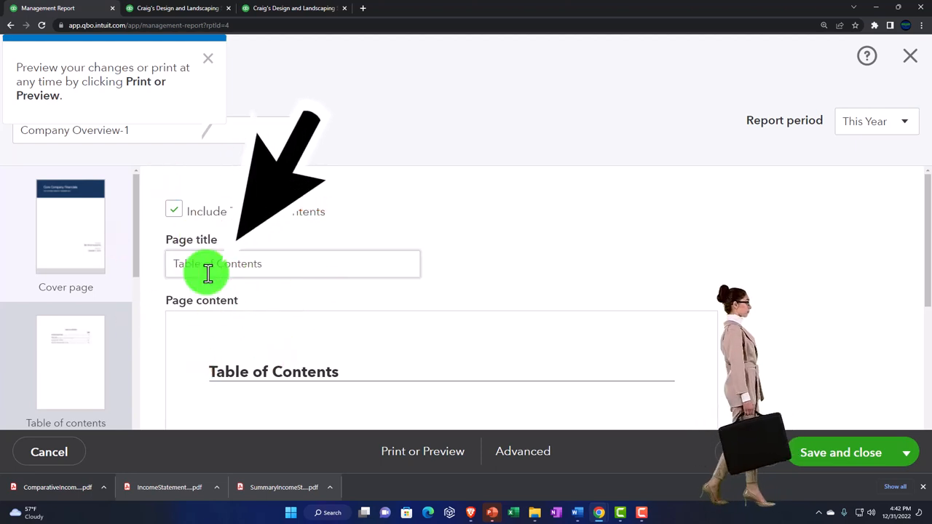
scroll(209, 273, down, 2)
scroll(81, 390, down, 1)
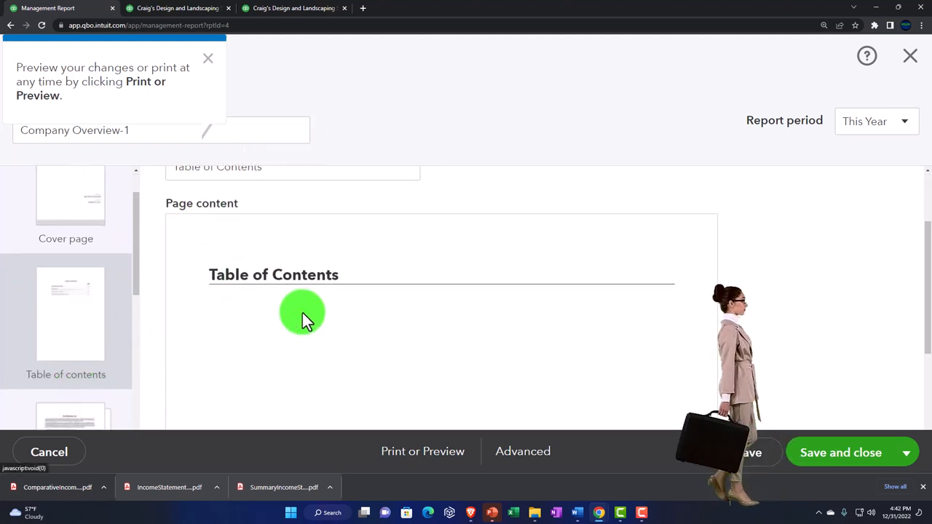
scroll(303, 312, down, 2)
scroll(97, 344, down, 2)
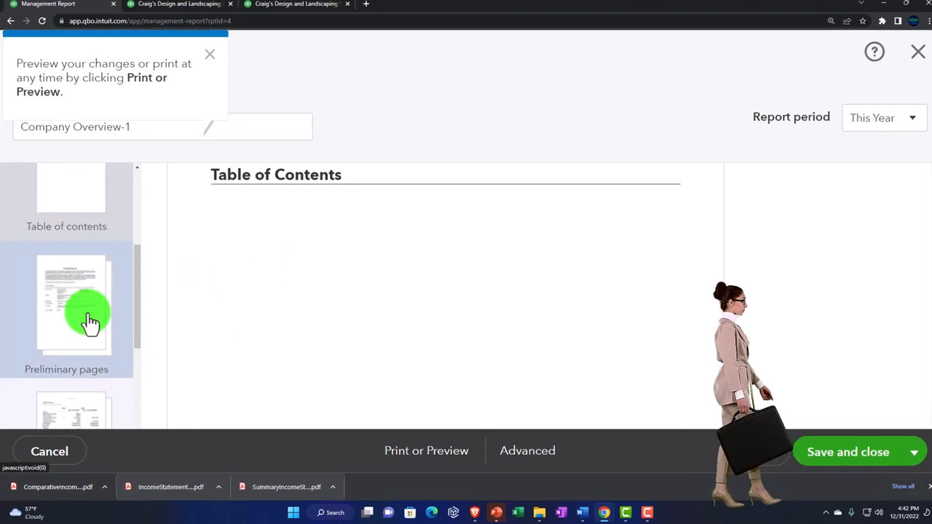
Step: Give the preliminary page the title Intro and body text Month end report
click(93, 320)
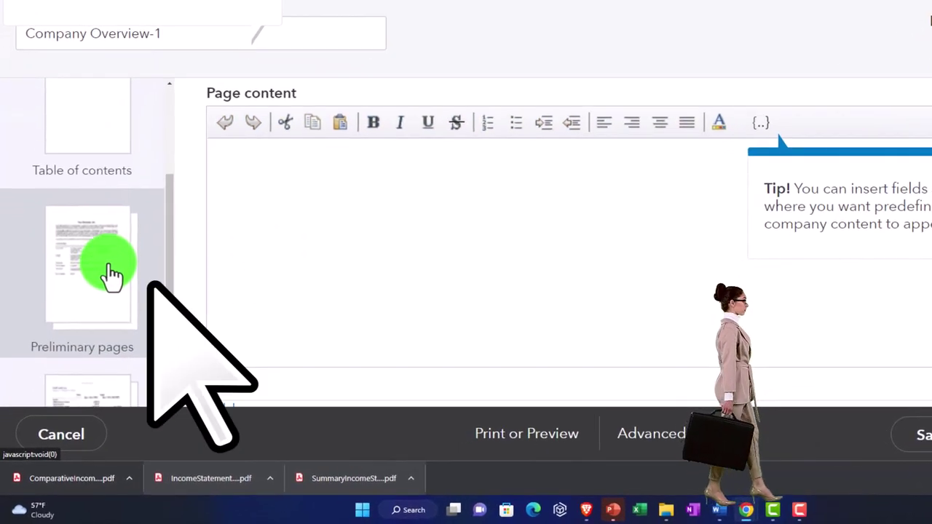
scroll(113, 277, up, 2)
click(124, 276)
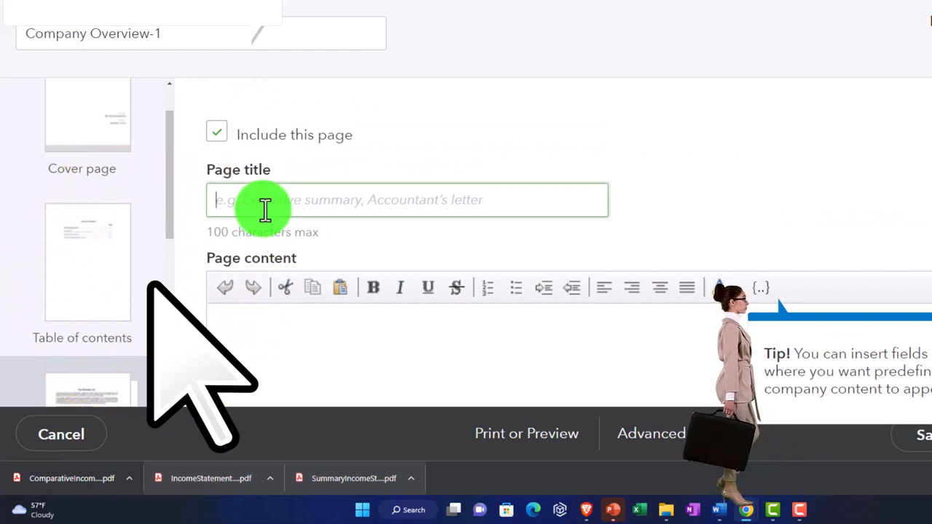
text(Intro)
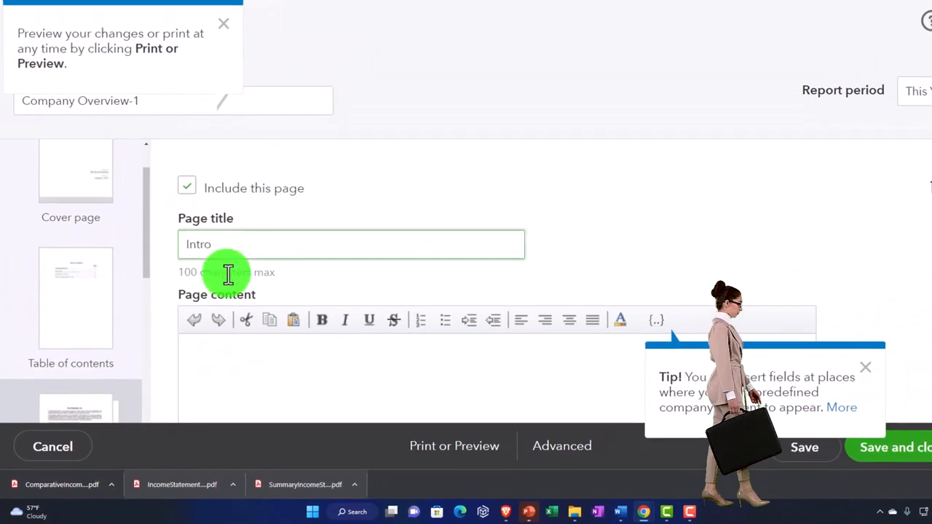
click(228, 360)
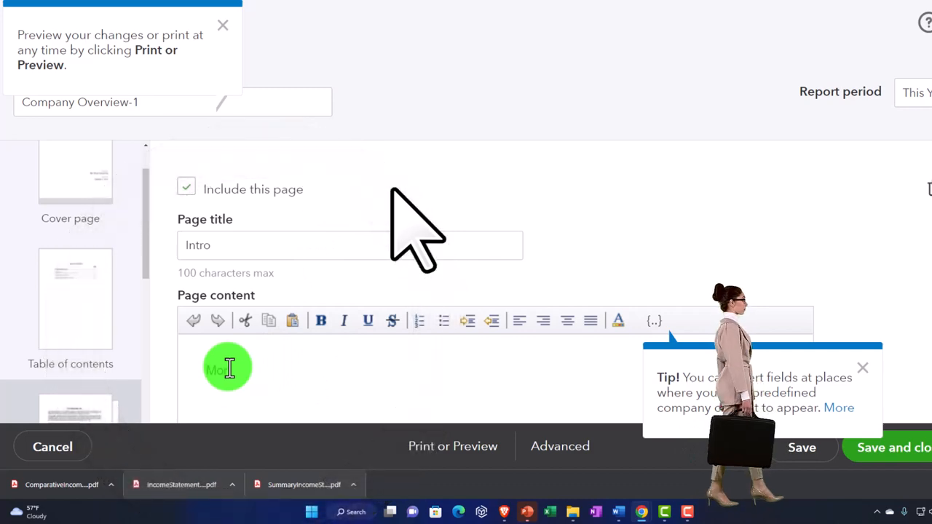
text(nd)
text( rep)
text(ort. ..)
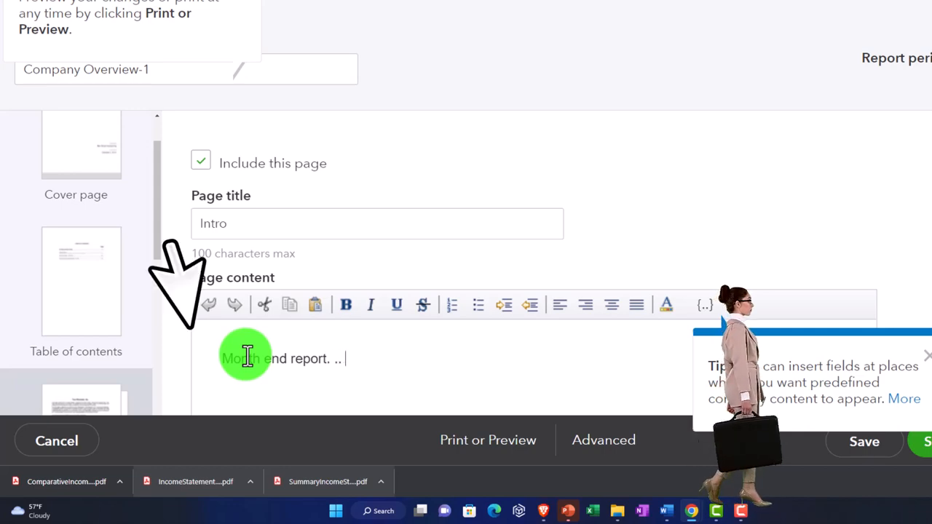
scroll(108, 308, down, 3)
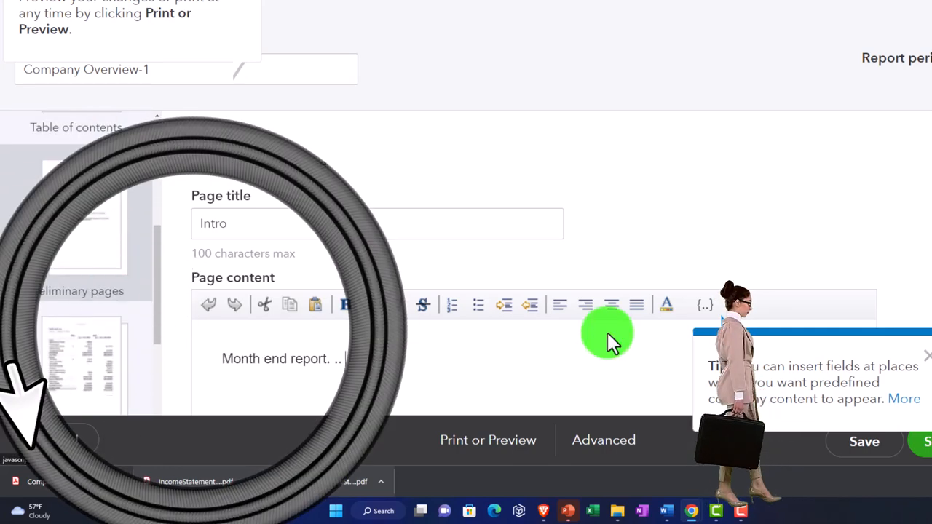
Step: In the reports section, add the customized 5 Summary Income Statement after Balance Sheet
click(925, 357)
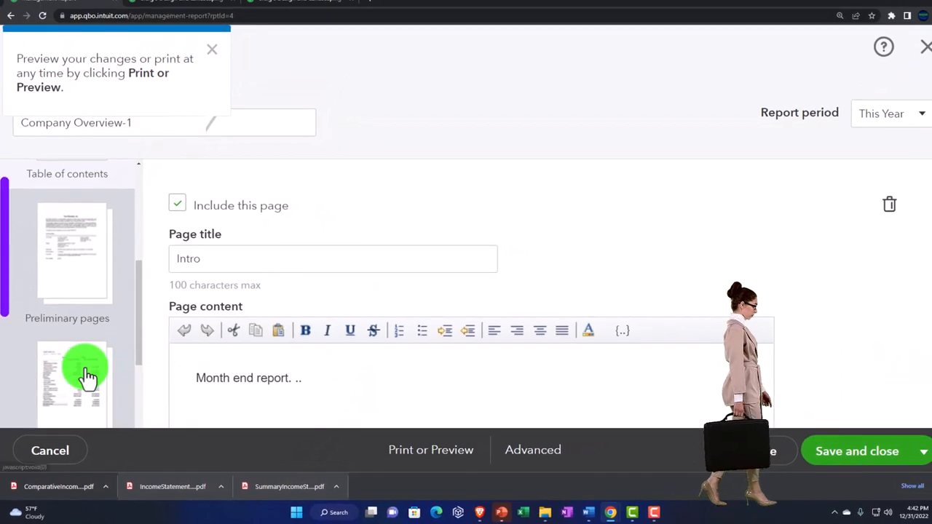
click(87, 375)
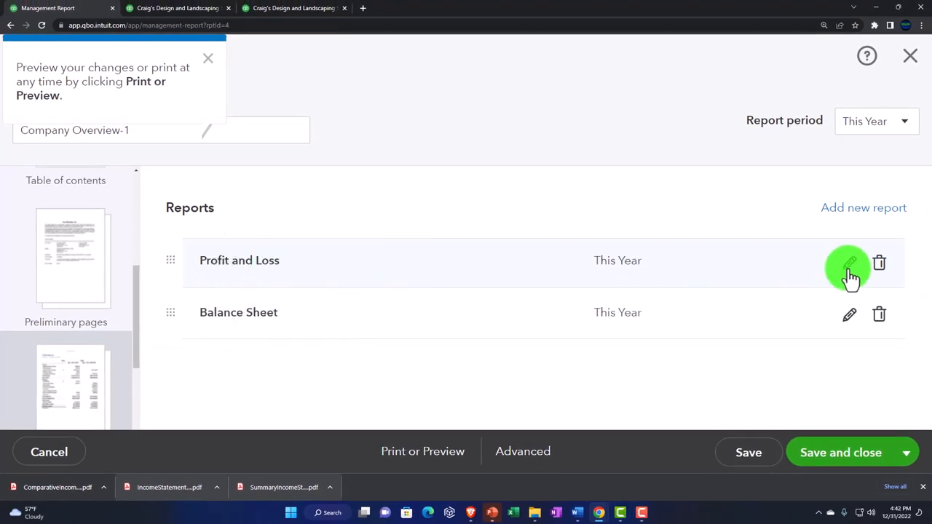
click(865, 208)
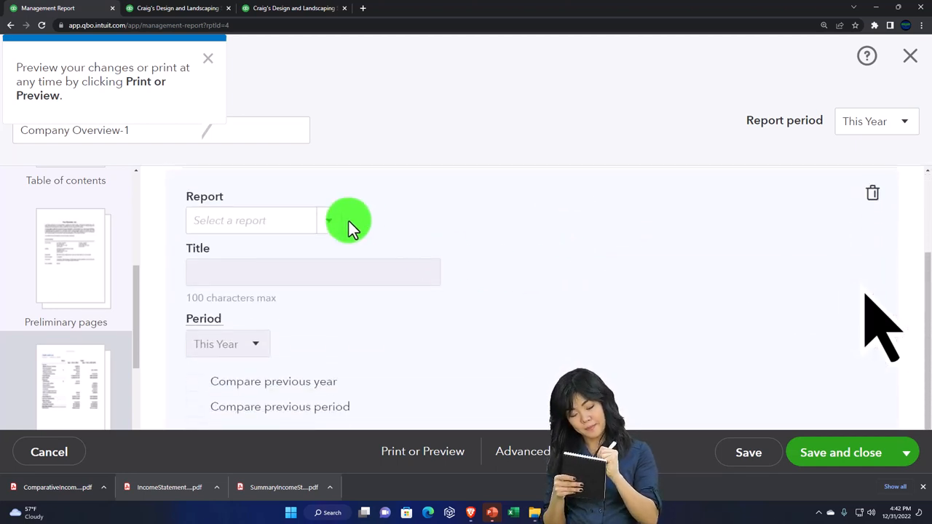
click(331, 221)
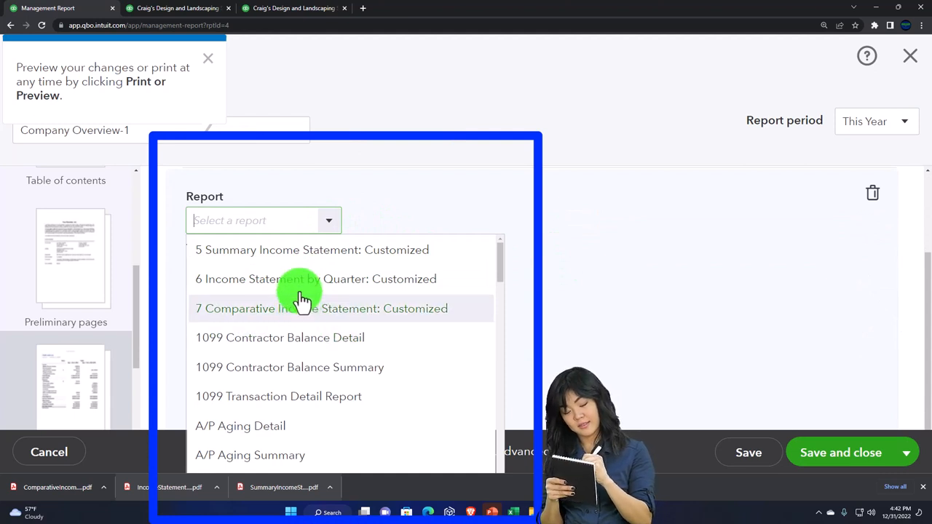
click(291, 251)
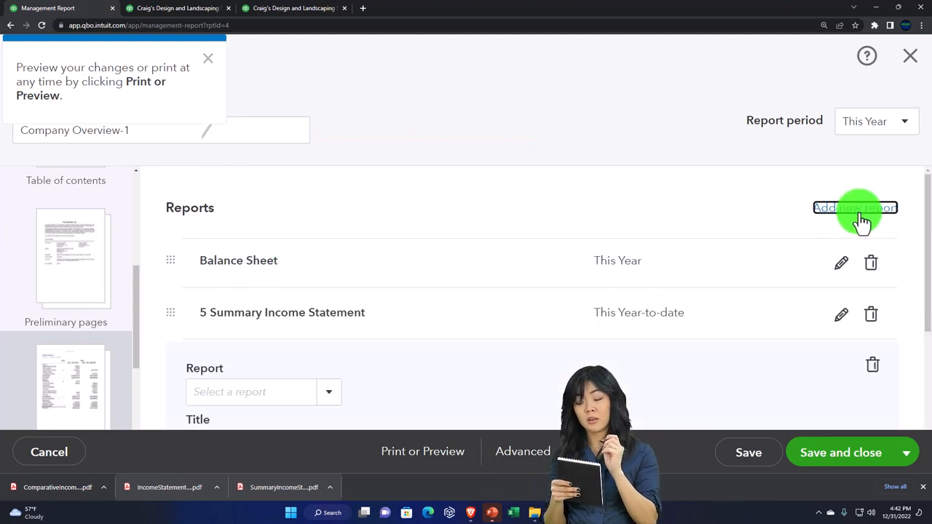
Step: Add 6 Income Statement by Quarter and 7 Comparative Income Statement as further reports
click(339, 303)
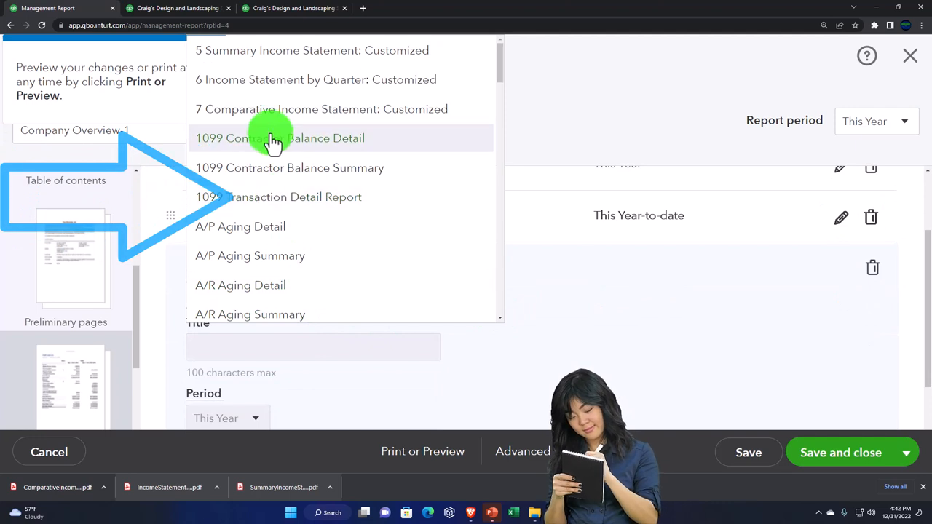
click(258, 91)
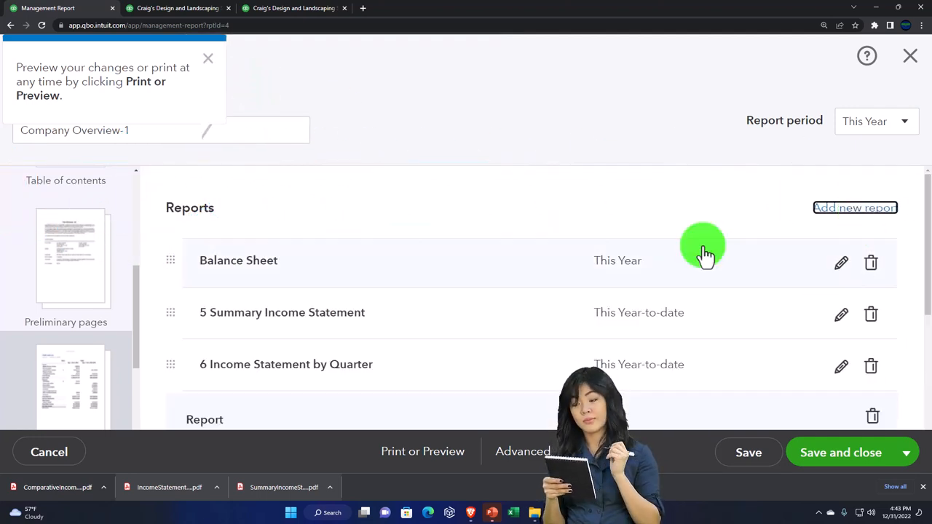
scroll(697, 254, down, 2)
click(330, 300)
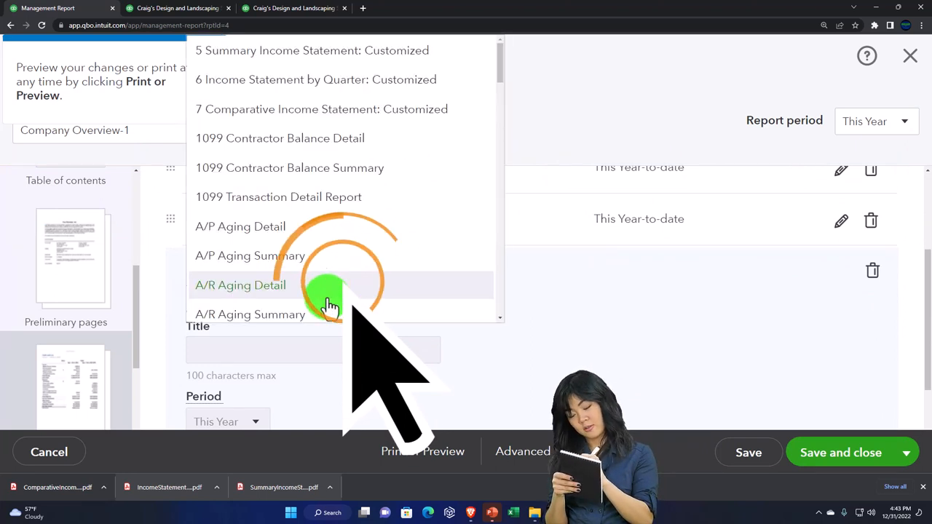
click(260, 109)
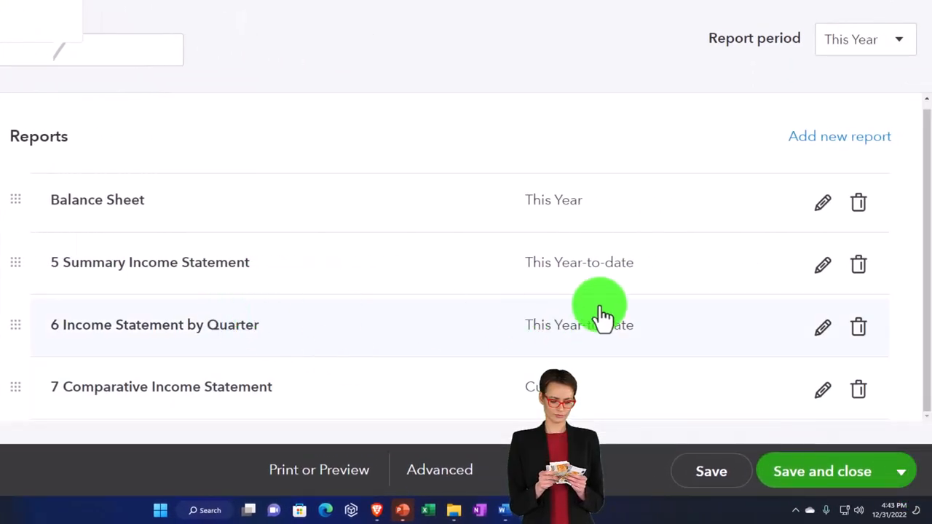
Step: Strip the leading number from the Summary Income Statement title and save the report
click(821, 266)
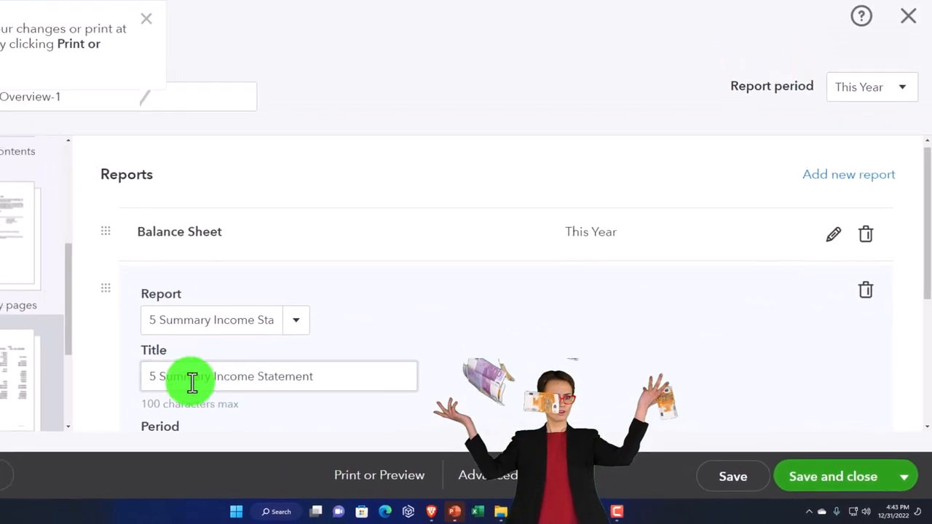
triple_click(215, 365)
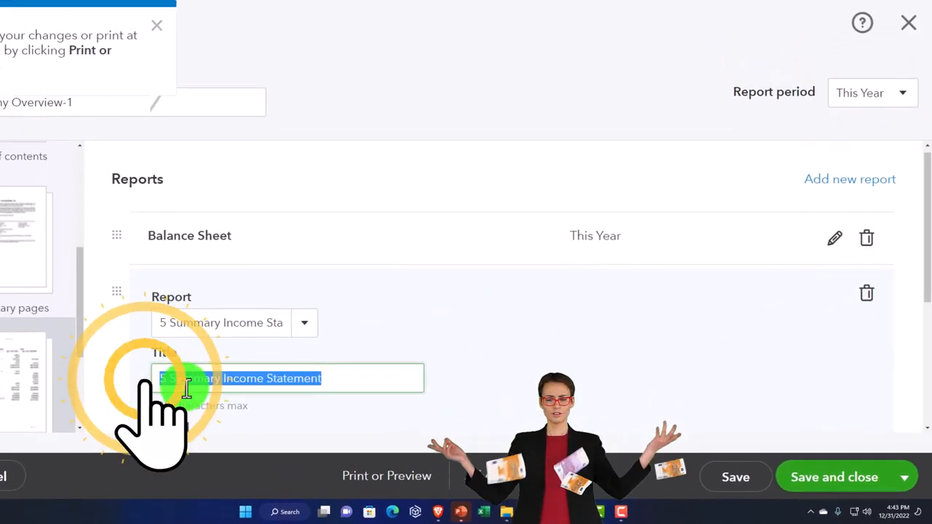
click(169, 378)
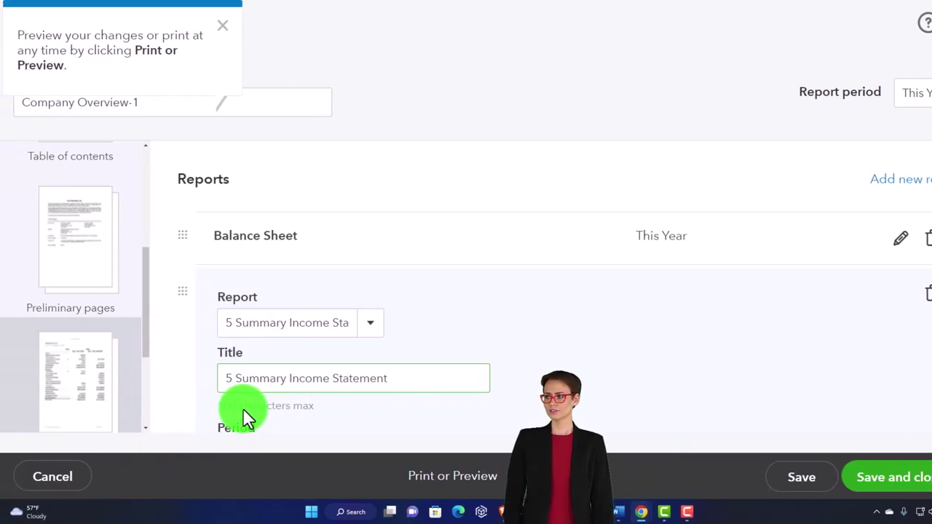
key(BackSpace)
key(BackSpace)
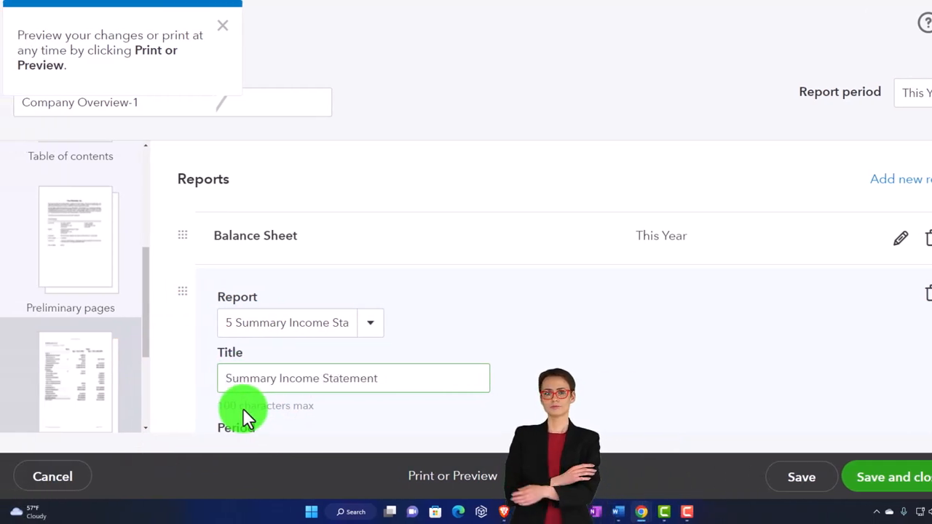
scroll(243, 409, down, 2)
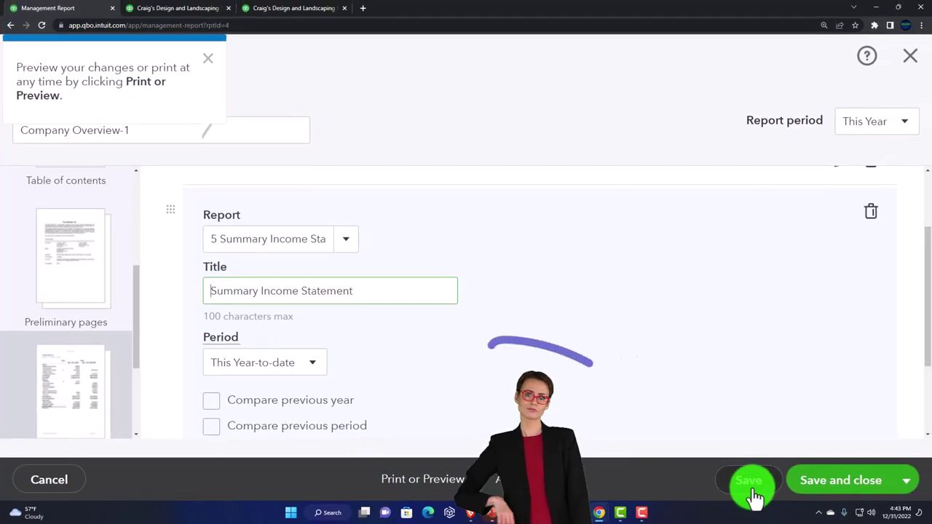
click(750, 481)
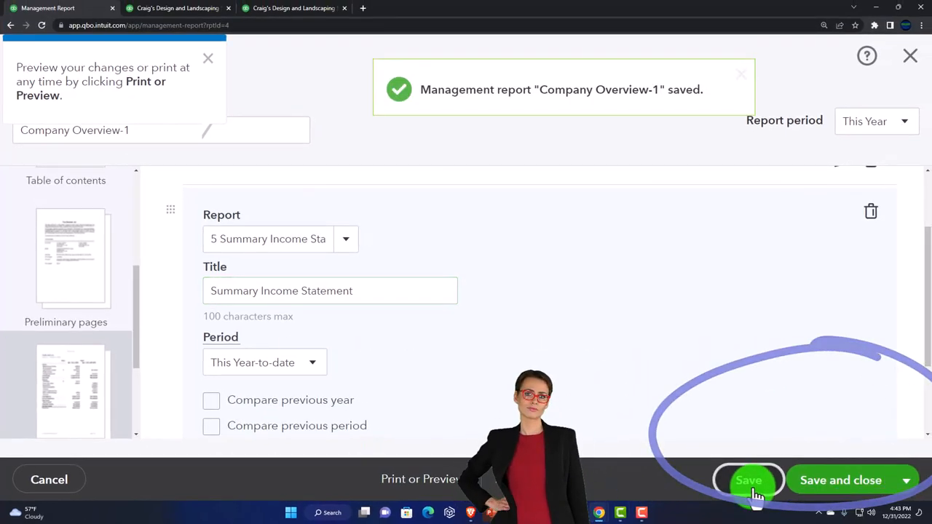
scroll(765, 349, up, 2)
scroll(472, 356, down, 3)
scroll(404, 360, down, 2)
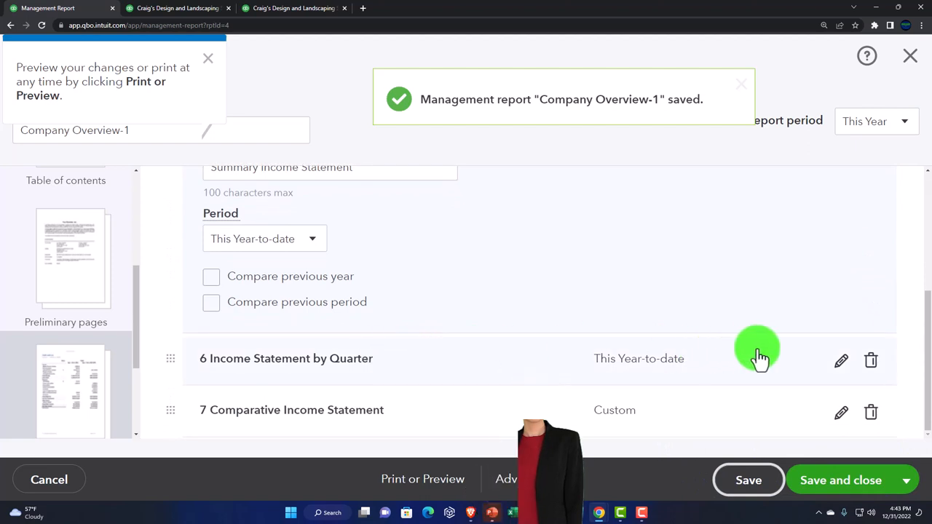
Step: Strip the leading numbers from the Income Statement by Quarter and Comparative Income Statement titles
click(841, 361)
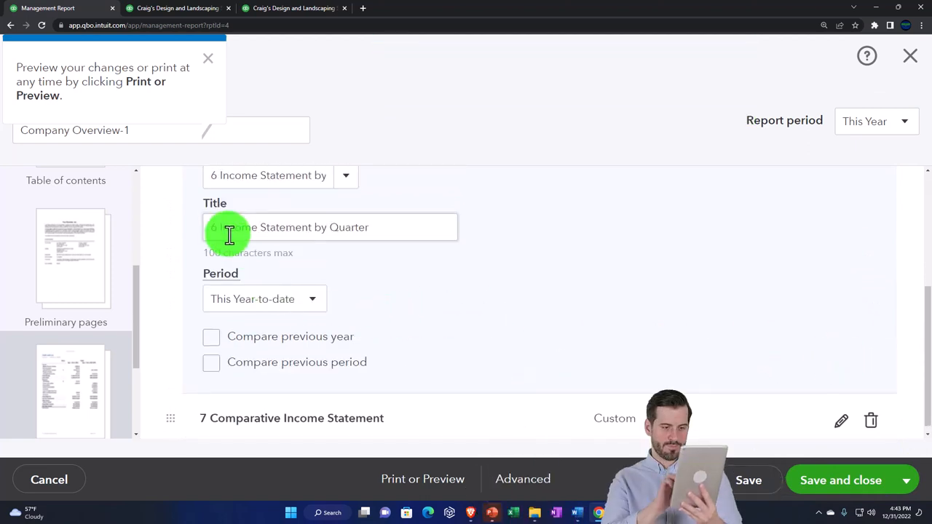
scroll(231, 284, up, 1)
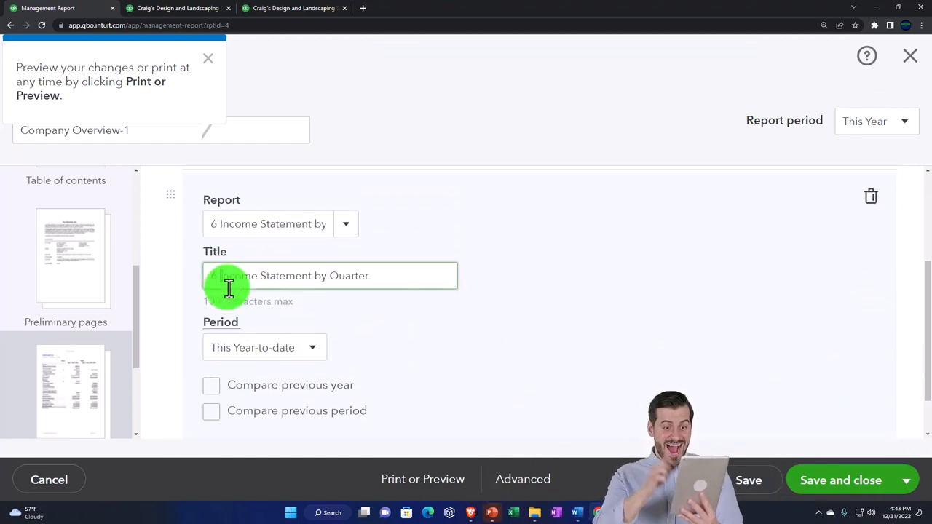
key(BackSpace)
key(BackSpace)
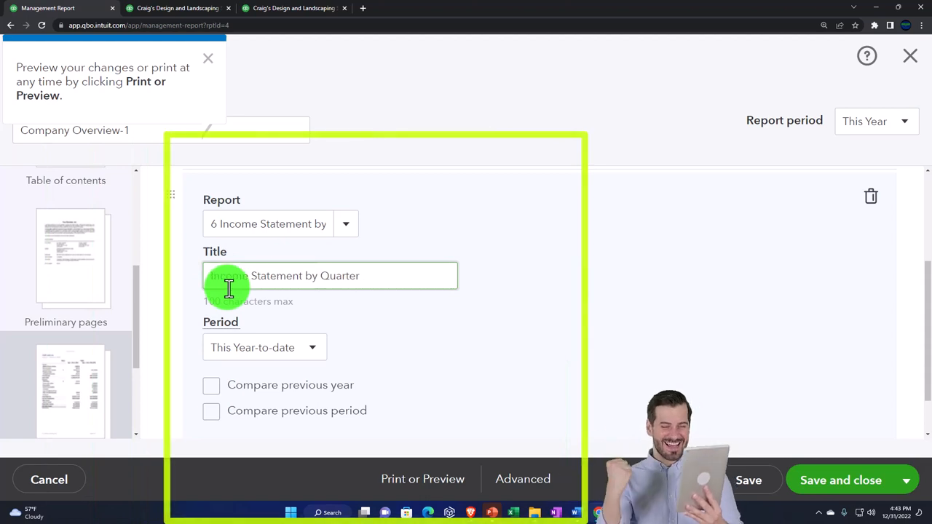
scroll(445, 312, down, 1)
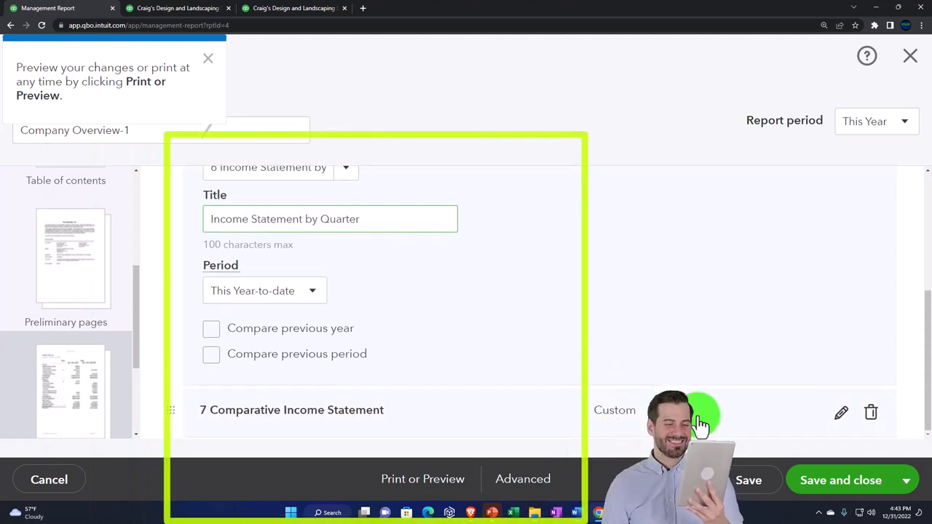
click(841, 413)
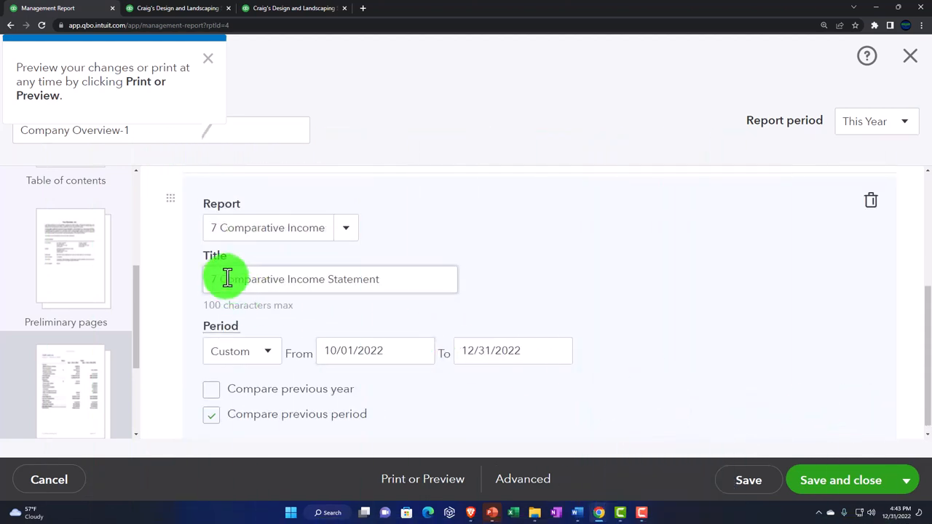
click(228, 279)
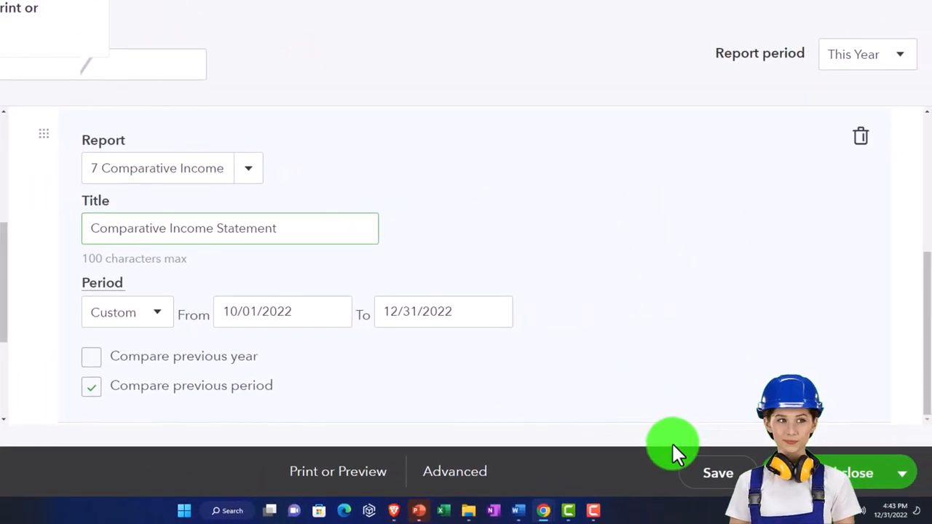
scroll(80, 364, down, 3)
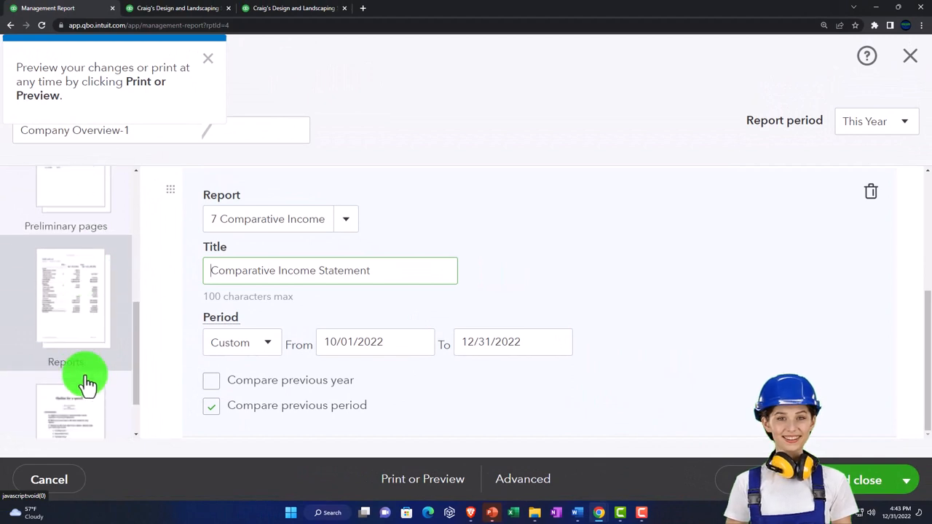
scroll(85, 380, down, 3)
Step: Title the end notes page End with text Thank, save, and show the export options
click(86, 380)
scroll(221, 328, up, 3)
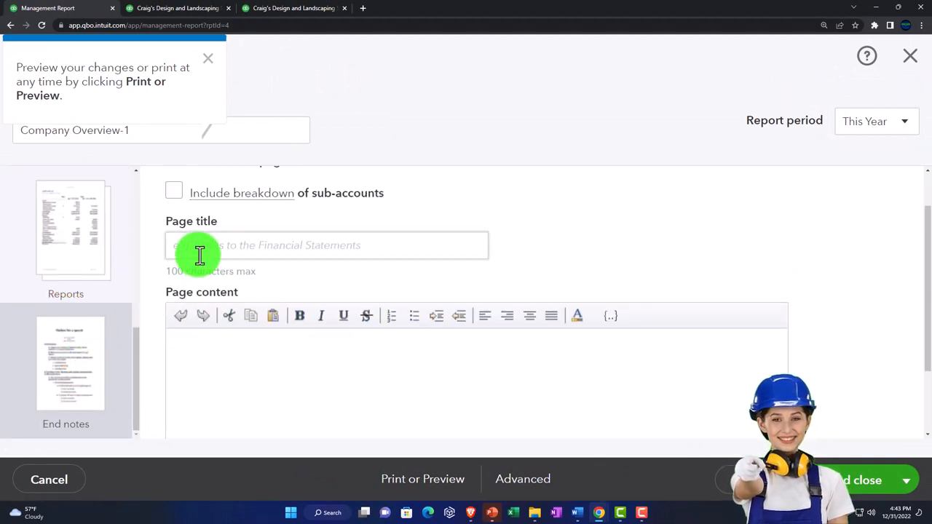
click(200, 255)
text(Ta)
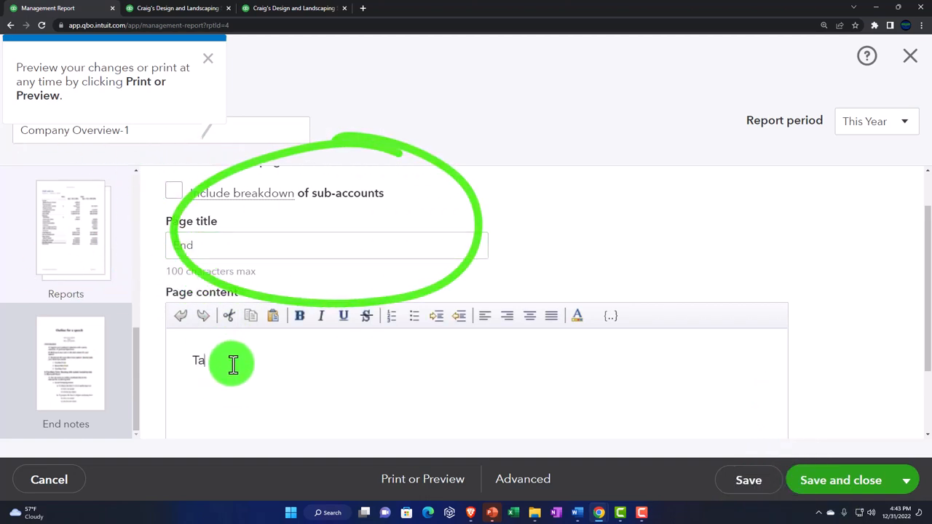
key(BackSpace)
text(han)
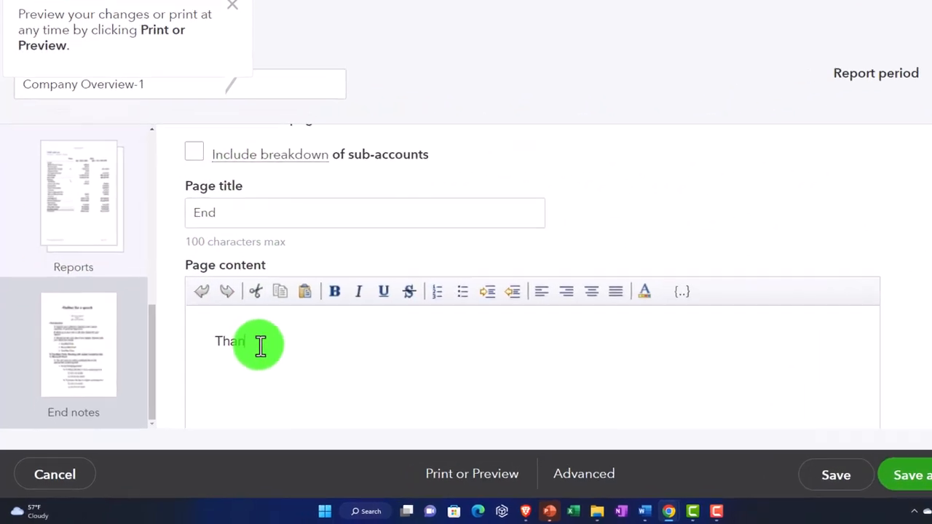
text(k)
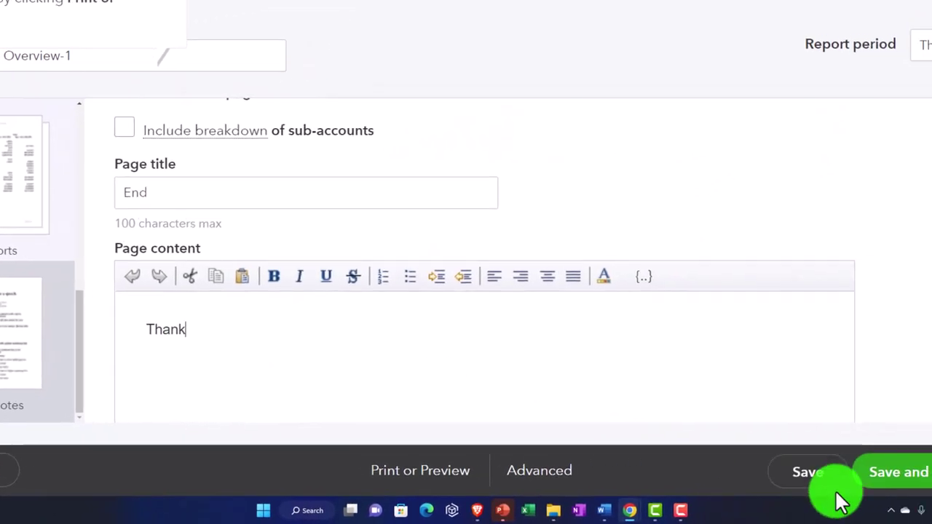
click(808, 472)
click(909, 475)
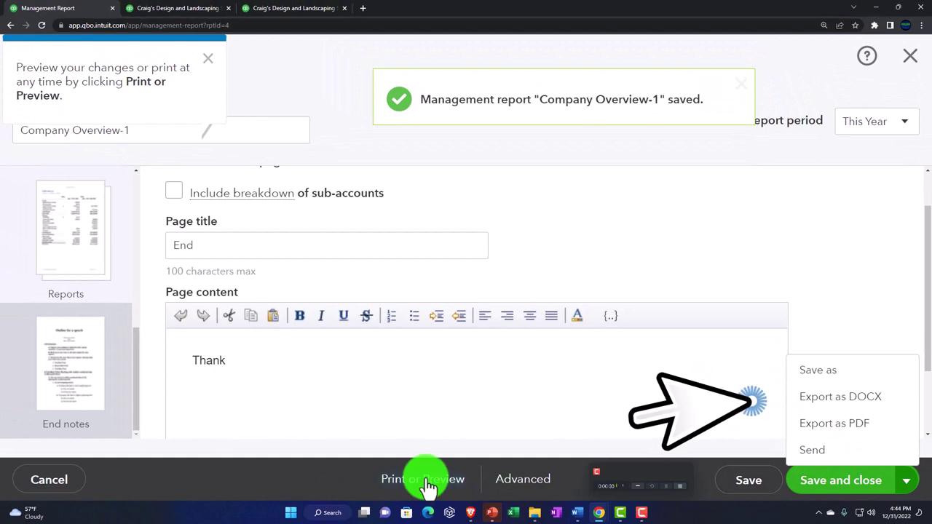
Step: Preview the finished Company Overview-1 report from cover to end notes
click(423, 480)
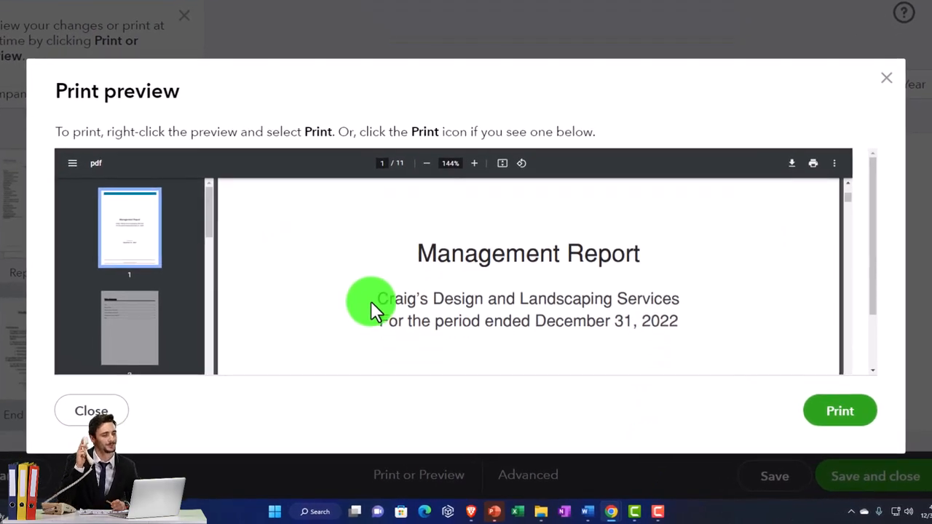
scroll(371, 301, down, 2)
scroll(371, 300, down, 3)
scroll(371, 301, down, 3)
scroll(371, 300, down, 3)
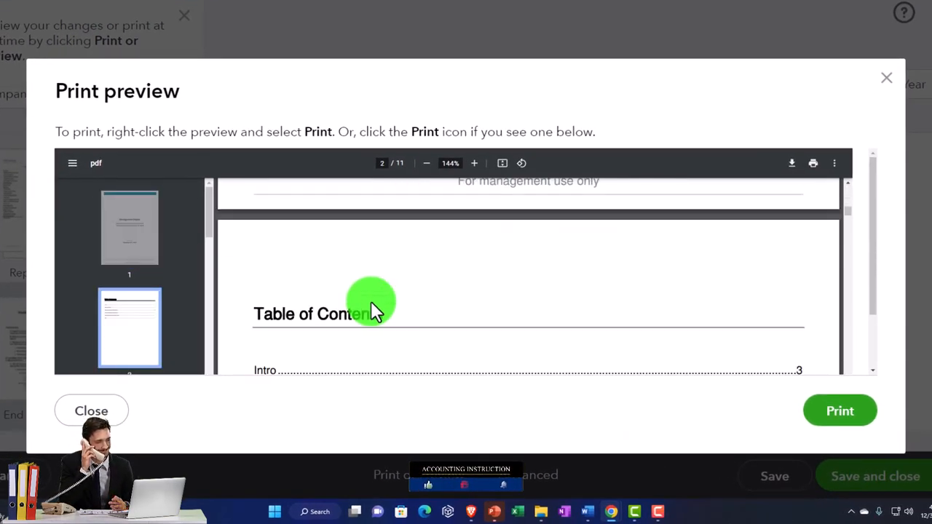
scroll(371, 301, down, 2)
scroll(371, 301, down, 1)
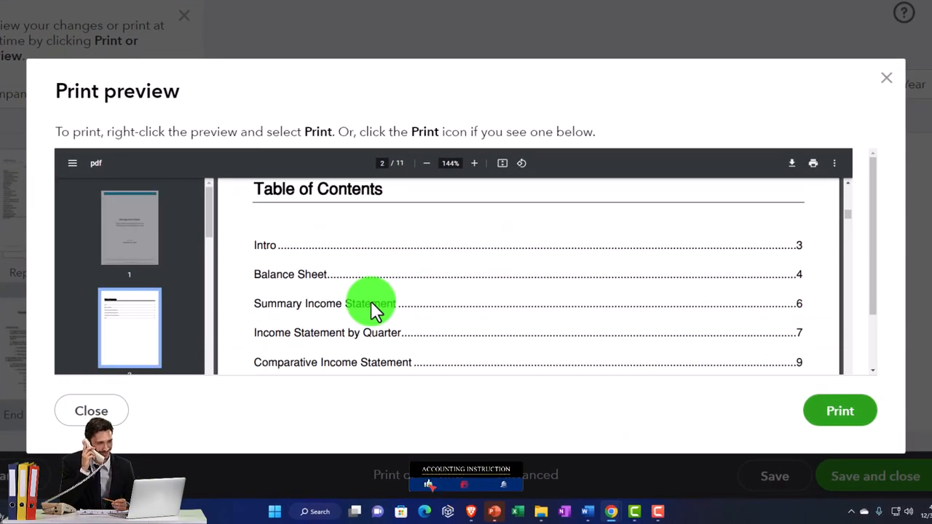
scroll(371, 301, down, 3)
scroll(370, 300, down, 3)
scroll(371, 301, down, 3)
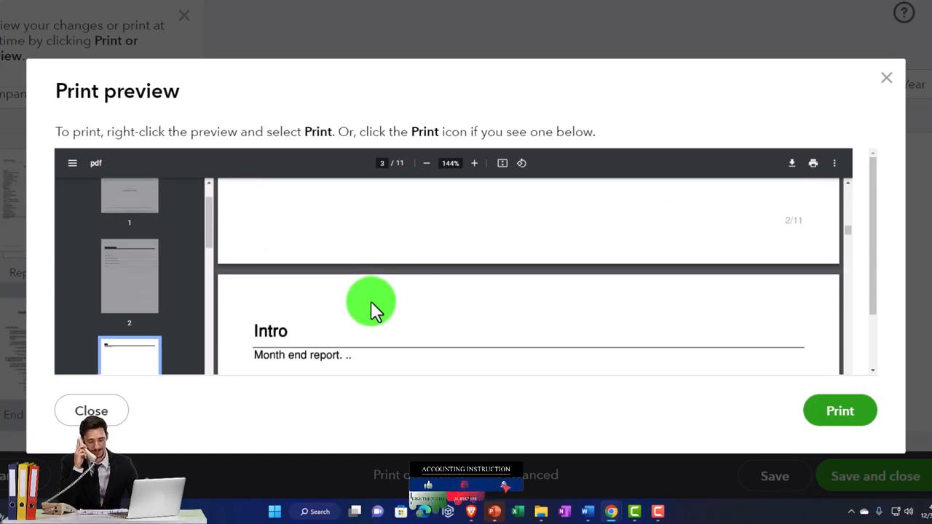
scroll(371, 301, down, 2)
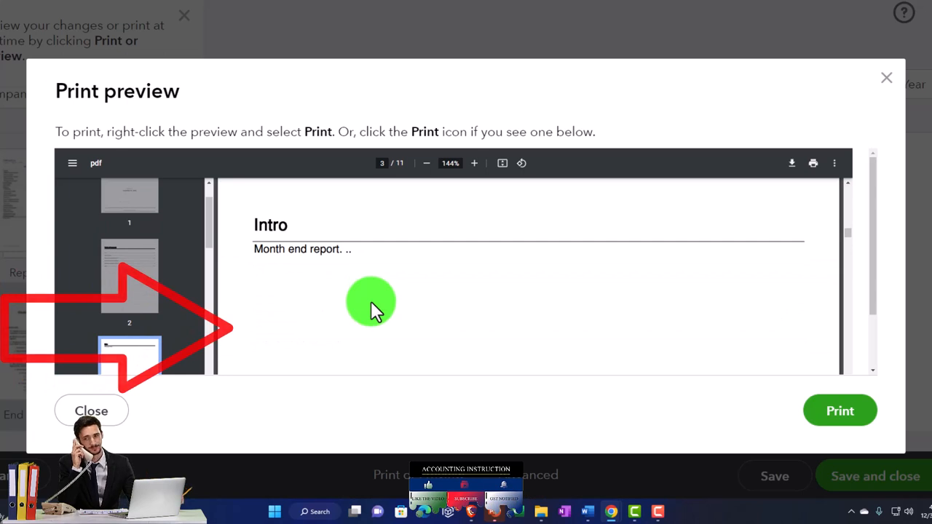
scroll(371, 301, down, 3)
scroll(370, 301, down, 2)
scroll(370, 300, down, 3)
scroll(371, 301, down, 2)
scroll(370, 301, down, 2)
scroll(371, 301, down, 2)
scroll(371, 301, down, 5)
scroll(370, 301, down, 2)
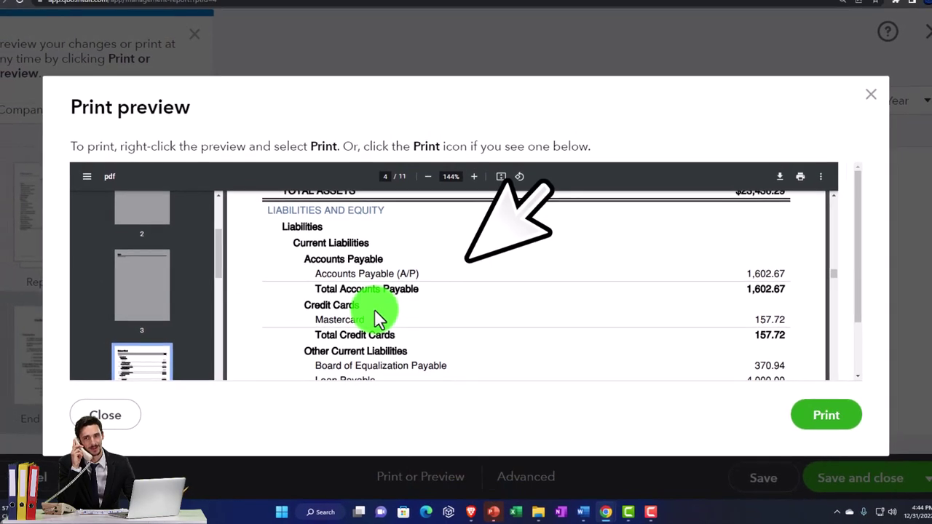
scroll(374, 309, down, 3)
scroll(374, 309, down, 4)
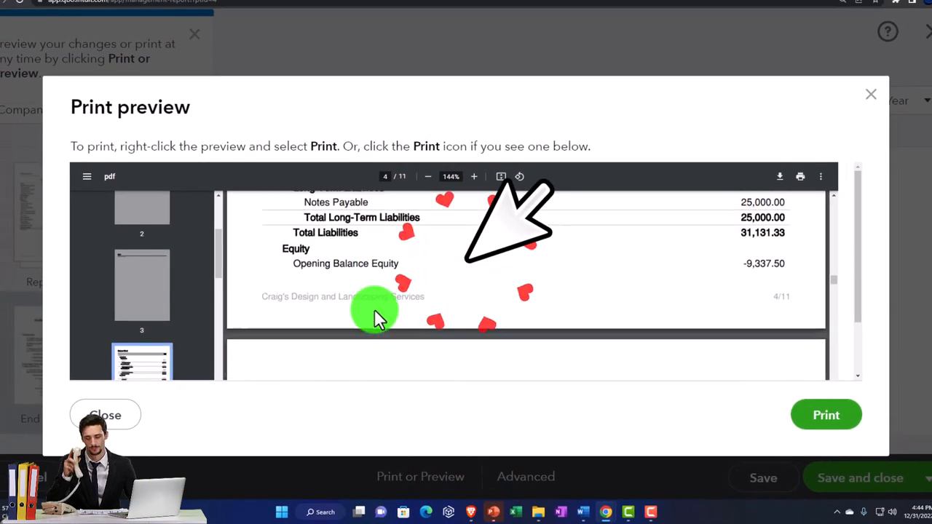
scroll(375, 308, down, 4)
scroll(374, 309, down, 3)
scroll(374, 308, down, 3)
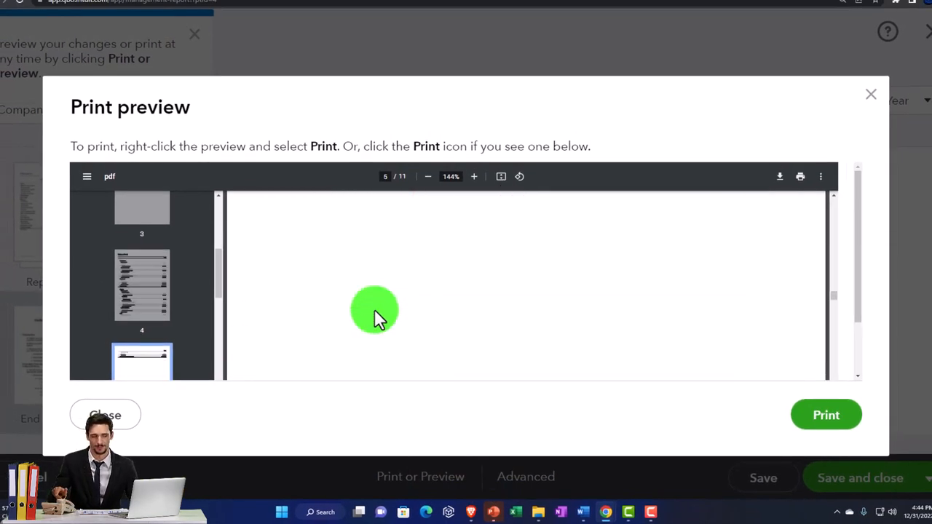
scroll(374, 308, down, 3)
scroll(374, 309, down, 3)
scroll(375, 309, down, 2)
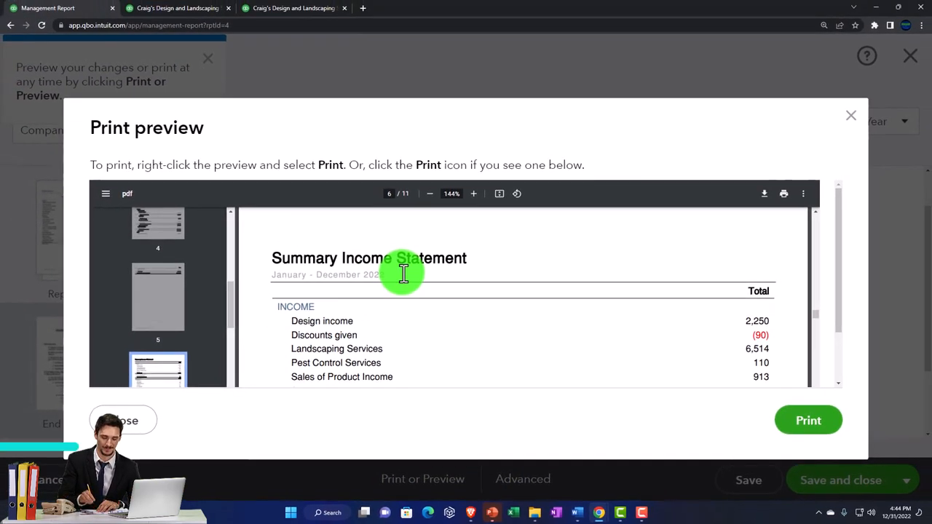
scroll(403, 273, down, 3)
scroll(495, 280, down, 2)
scroll(496, 279, down, 3)
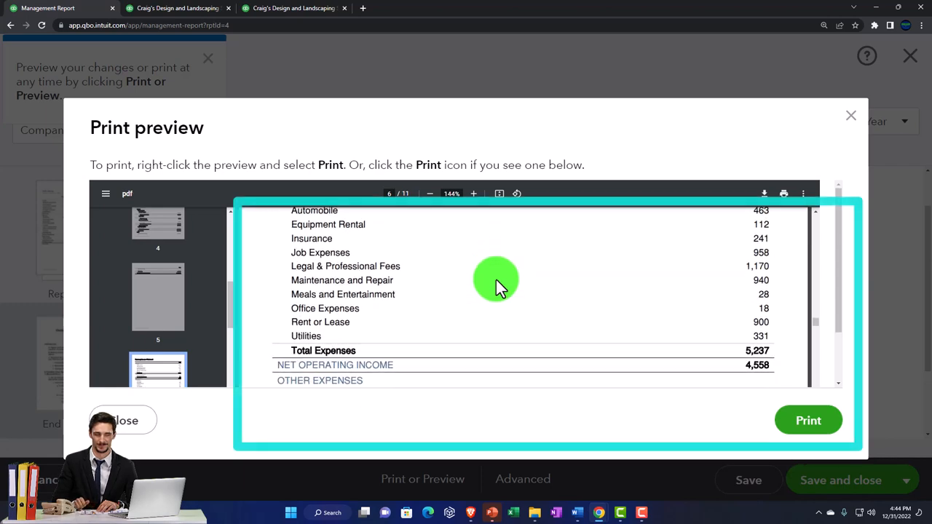
scroll(496, 280, down, 3)
scroll(496, 279, down, 3)
scroll(495, 280, down, 3)
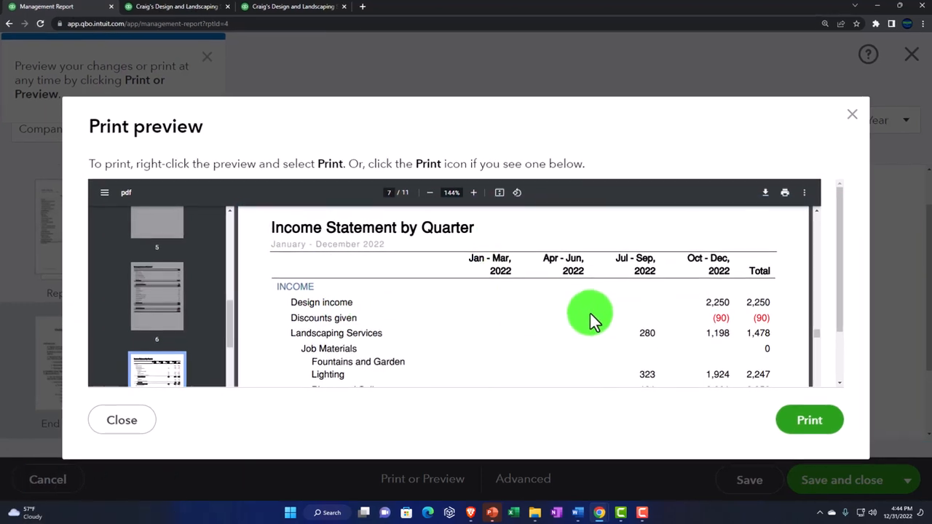
scroll(591, 314, down, 3)
scroll(599, 298, down, 3)
scroll(602, 297, down, 3)
scroll(601, 297, down, 4)
scroll(601, 297, down, 4)
scroll(602, 297, down, 4)
scroll(601, 297, down, 4)
scroll(601, 297, down, 4)
scroll(601, 297, down, 4)
scroll(602, 297, down, 2)
scroll(602, 297, down, 4)
scroll(607, 300, down, 4)
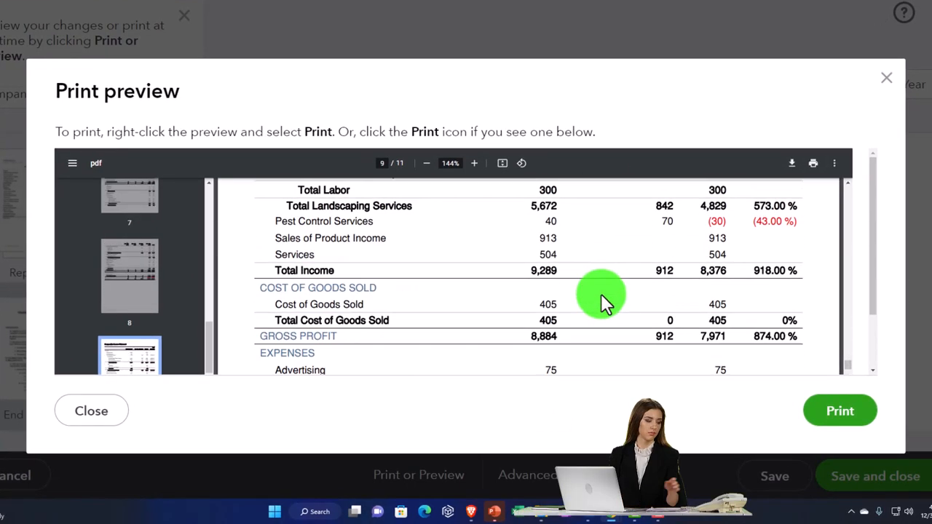
scroll(606, 300, down, 4)
scroll(606, 300, down, 4)
scroll(607, 300, down, 3)
scroll(607, 300, down, 4)
scroll(606, 300, down, 4)
scroll(607, 300, down, 3)
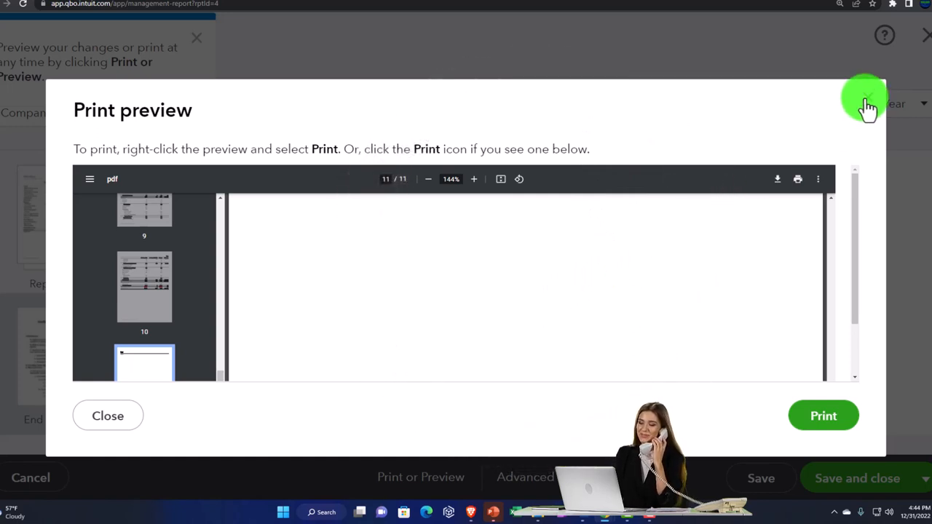
Step: Close the print preview to return to the report editor
click(868, 105)
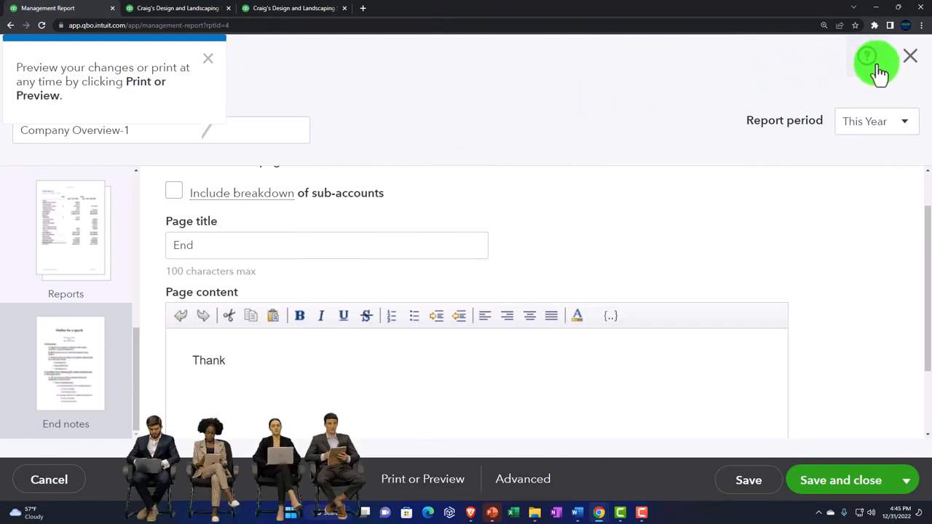
Step: Close the editor, switch to Business view via the gear menu, and show Business overview
click(910, 64)
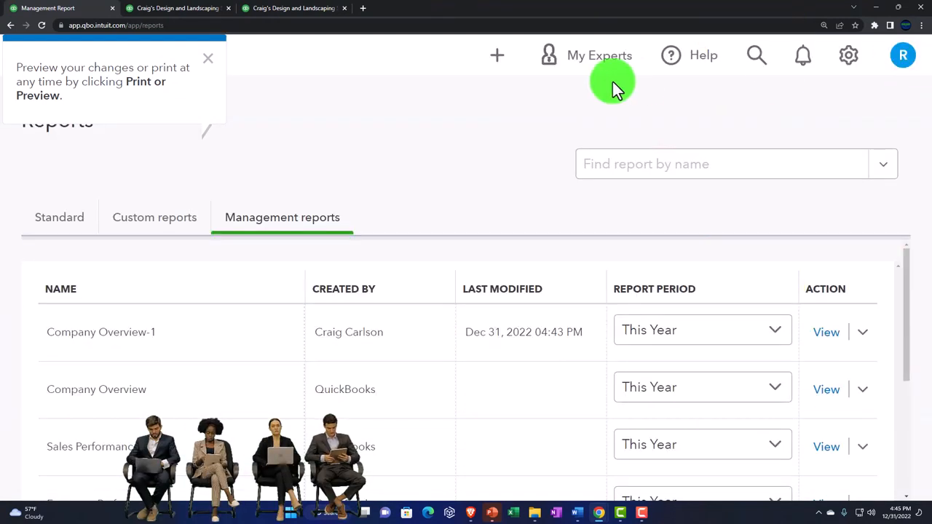
click(845, 59)
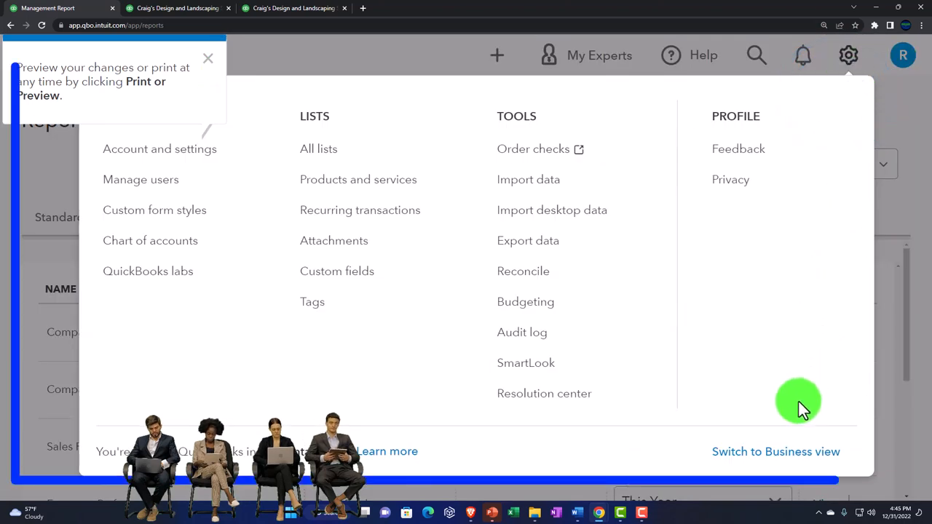
click(777, 451)
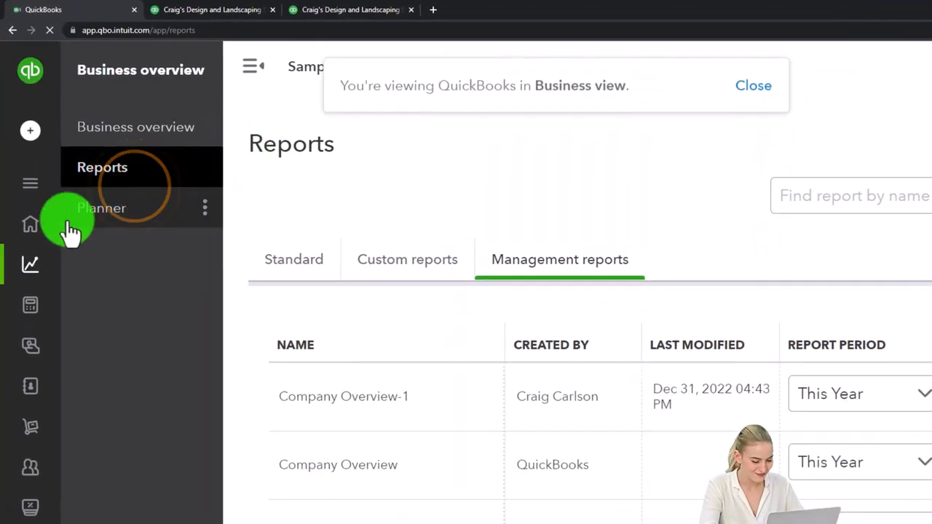
mouse_move(66, 240)
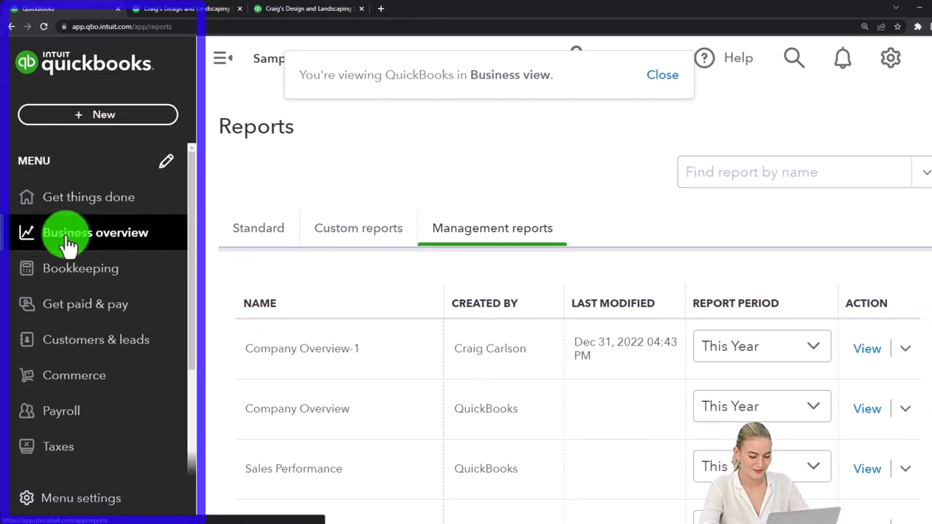
click(32, 237)
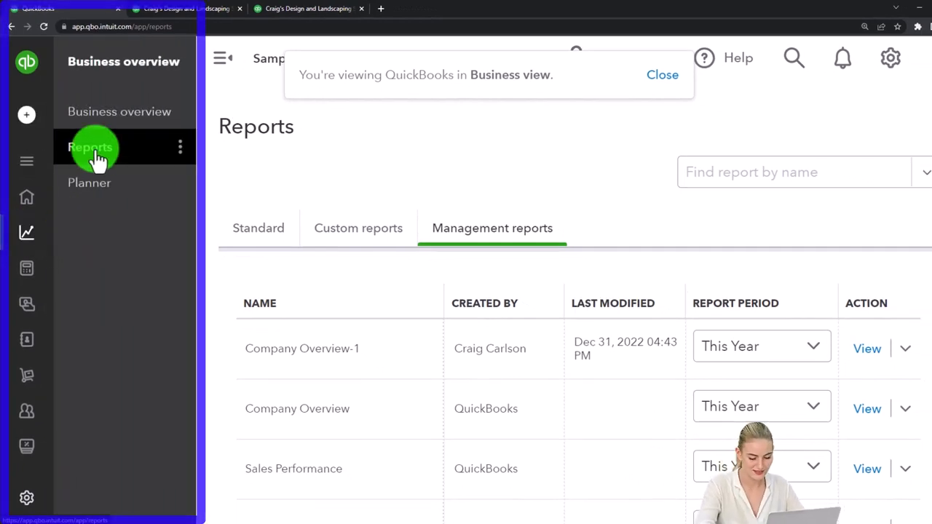